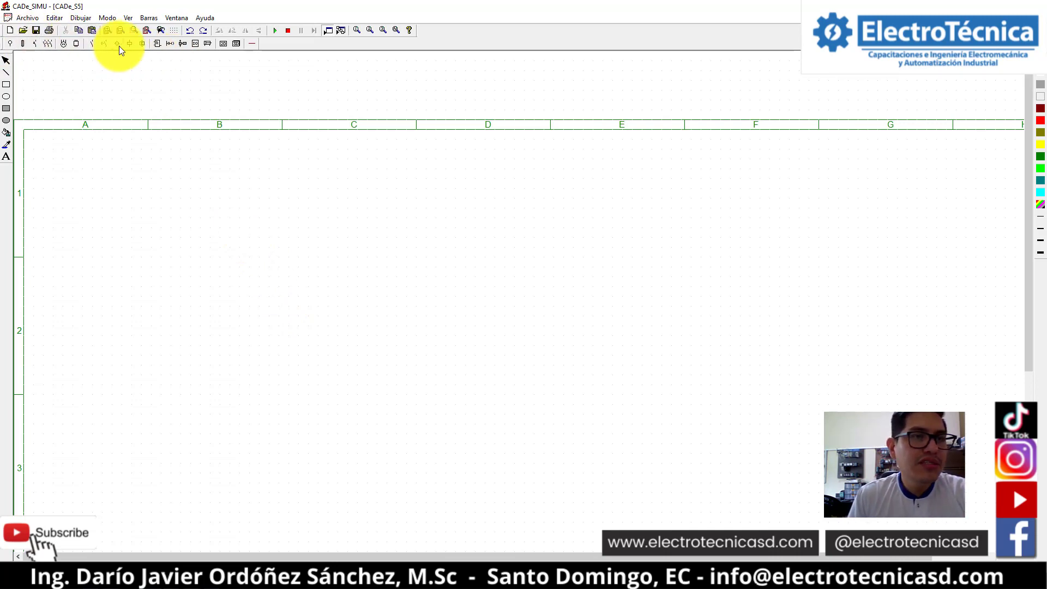
pyautogui.click(236, 43)
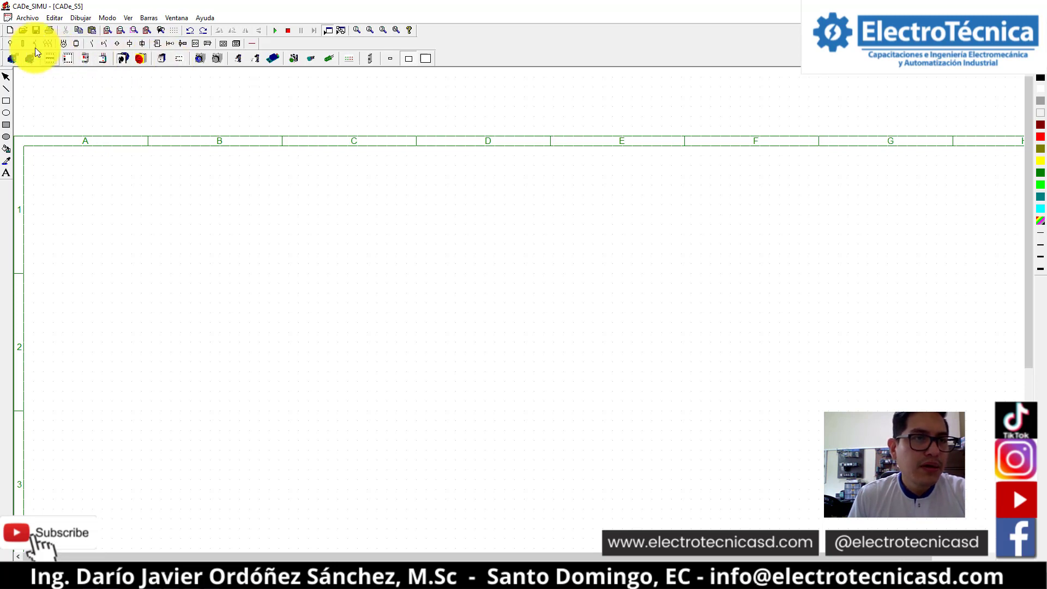
pyautogui.click(14, 43)
pyautogui.click(18, 60)
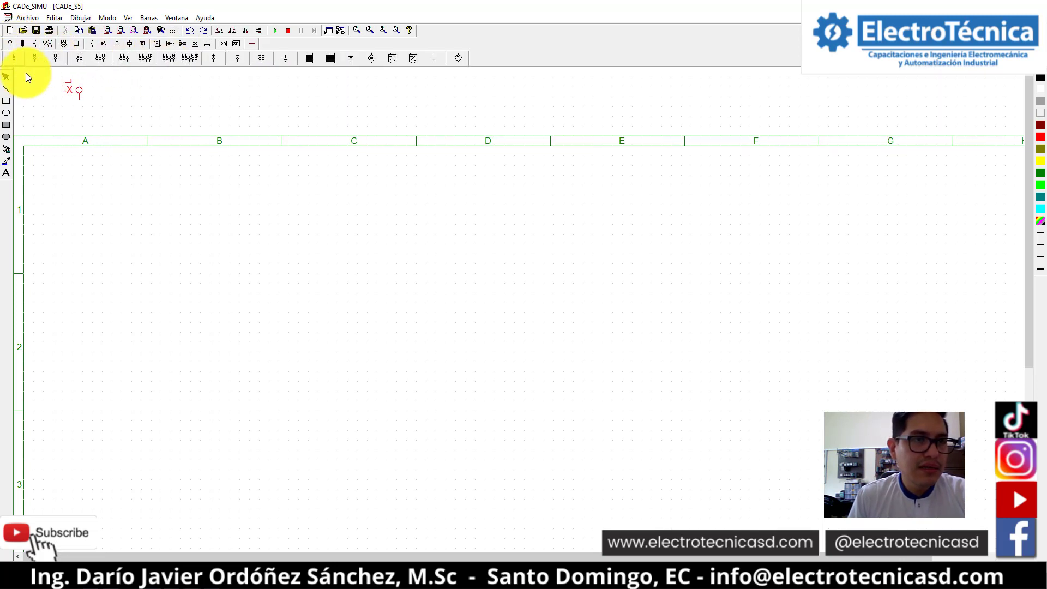
pyautogui.click(153, 284)
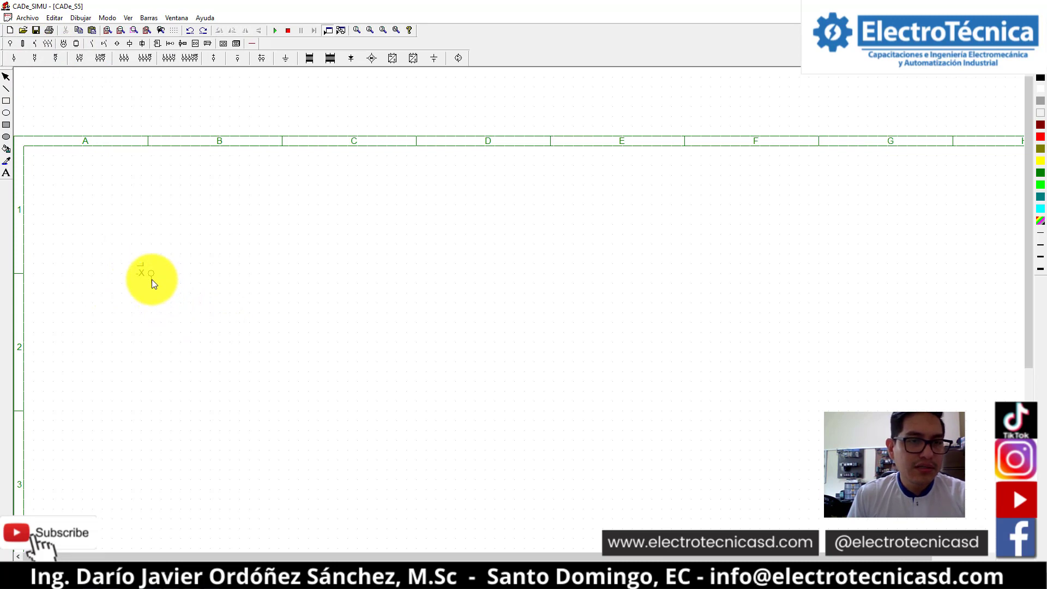
pyautogui.click(151, 280)
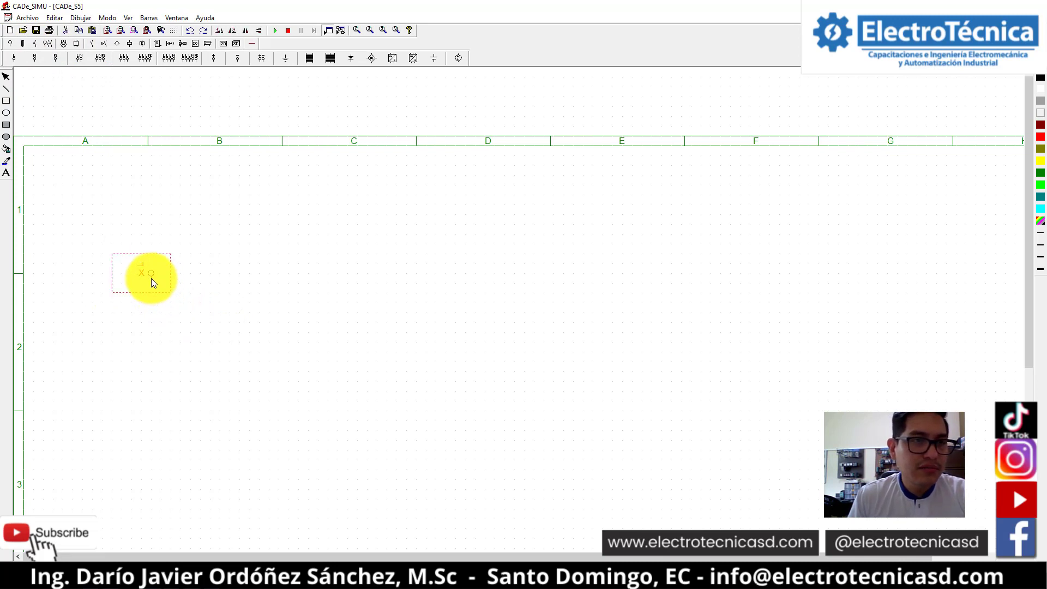
pyautogui.click(224, 33)
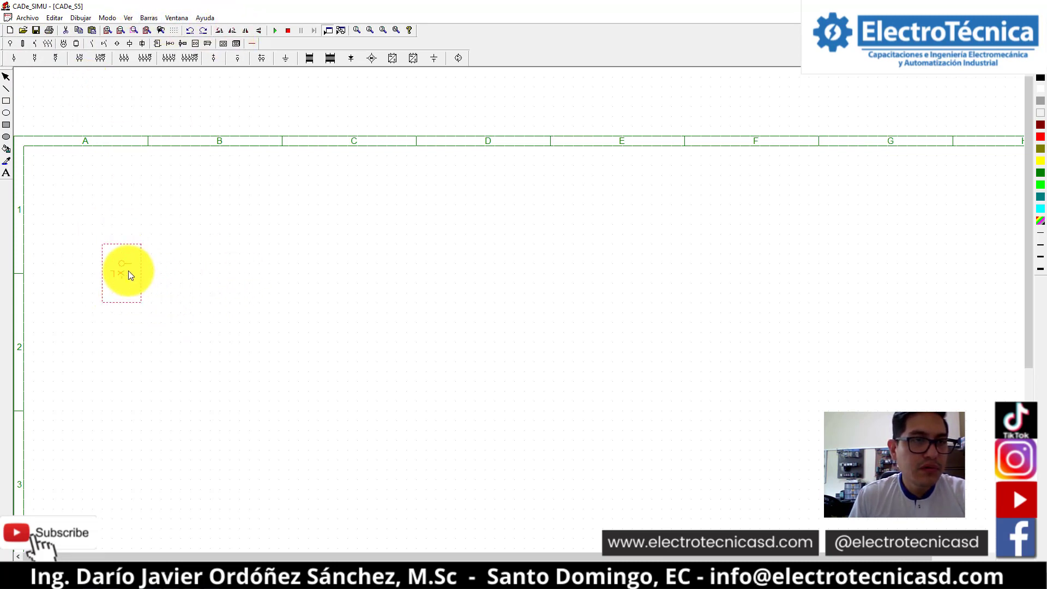
pyautogui.press('Delete')
# - Place a phase L terminal in column A of the sheet and a neutral N terminal well below it
pyautogui.click(15, 57)
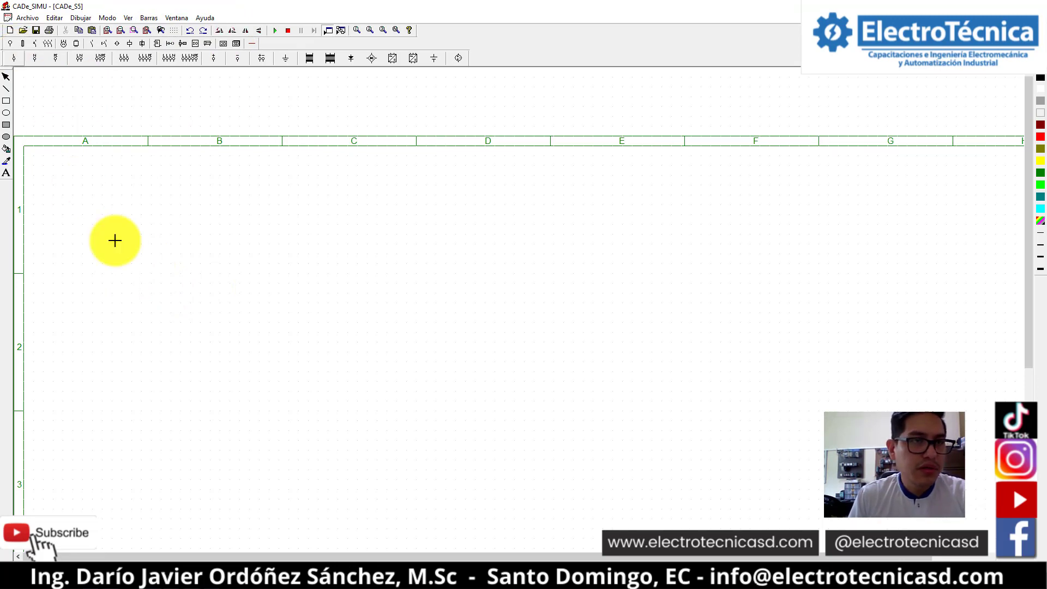
pyautogui.click(156, 275)
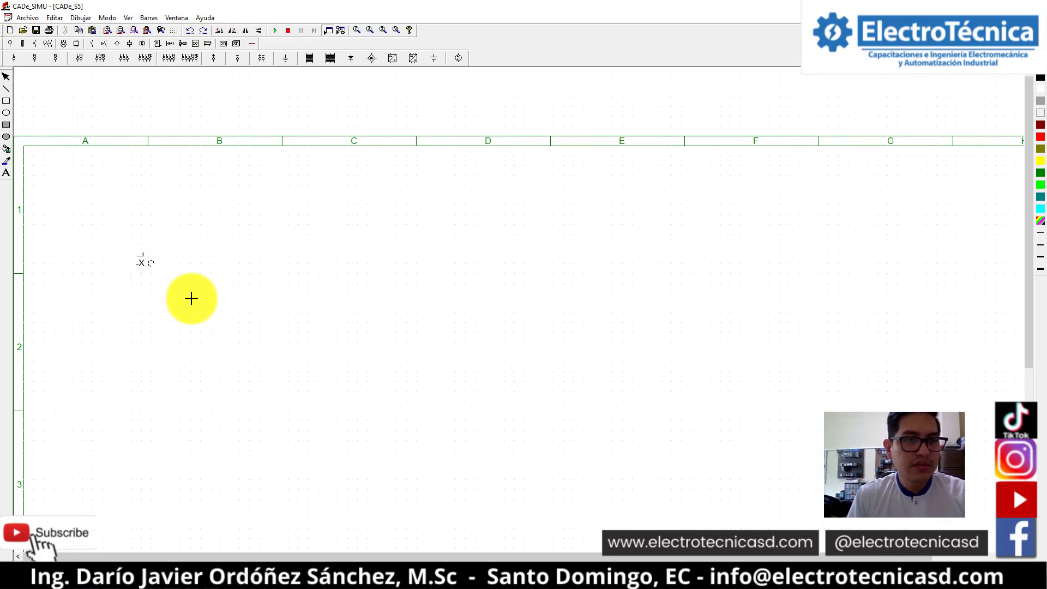
pyautogui.click(36, 59)
pyautogui.scroll(-1, 195, 232)
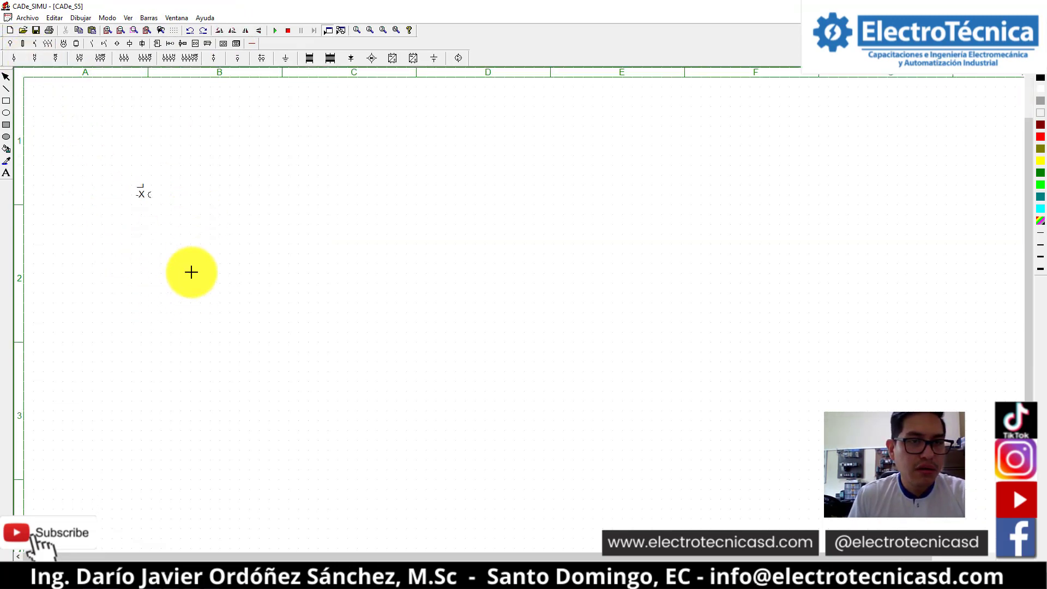
pyautogui.click(153, 490)
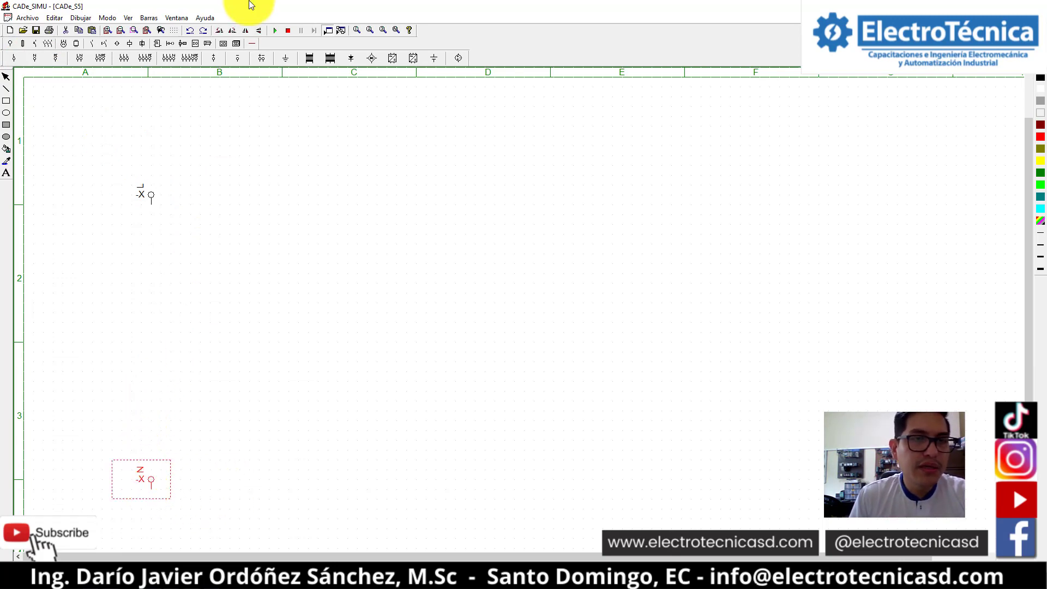
# - Rotate the N terminal so its connection faces right and shift it slightly upward
pyautogui.click(223, 43)
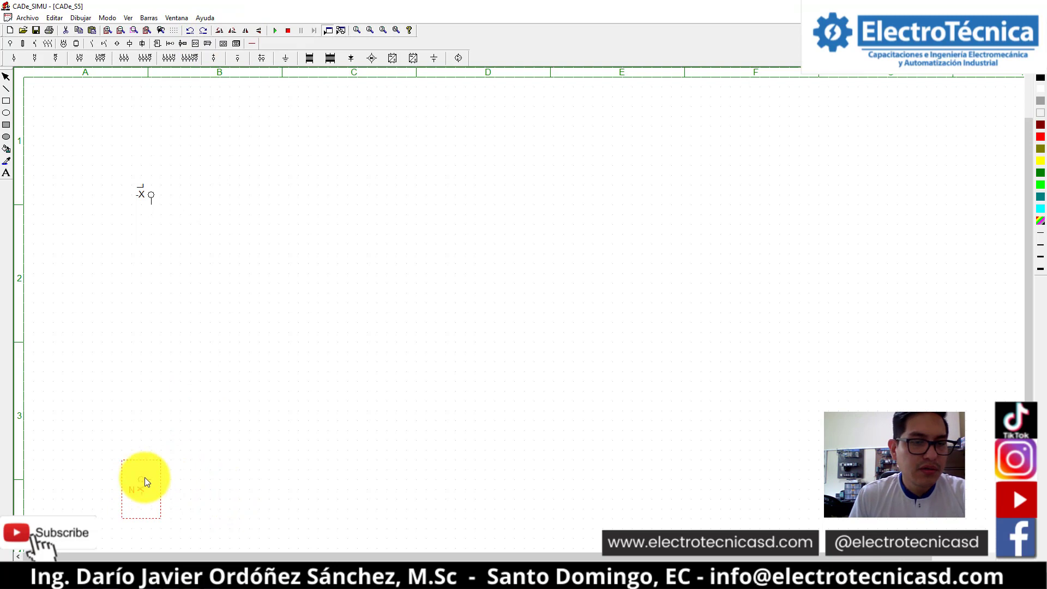
pyautogui.moveTo(145, 478); pyautogui.dragTo(145, 470)
pyautogui.click(145, 470)
# - Restore the default settings in the program configuration and accept them
pyautogui.click(22, 18)
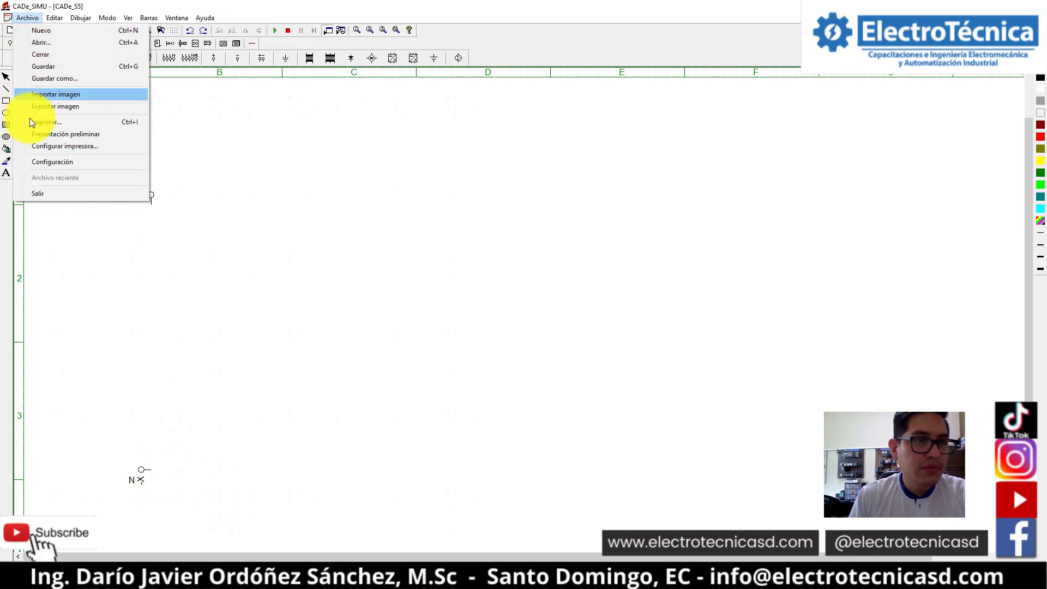
pyautogui.click(35, 160)
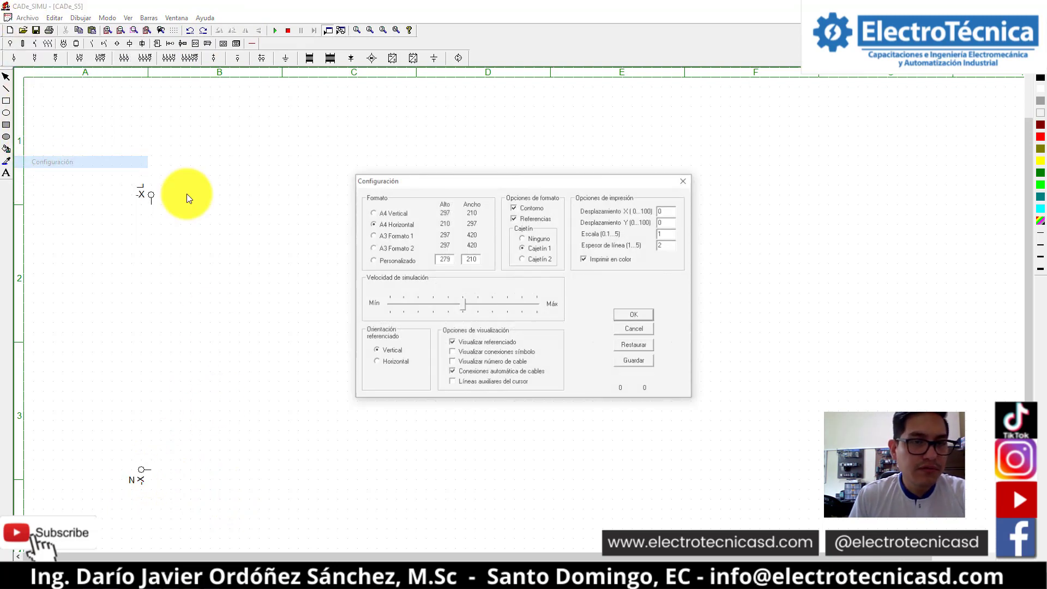
pyautogui.click(463, 352)
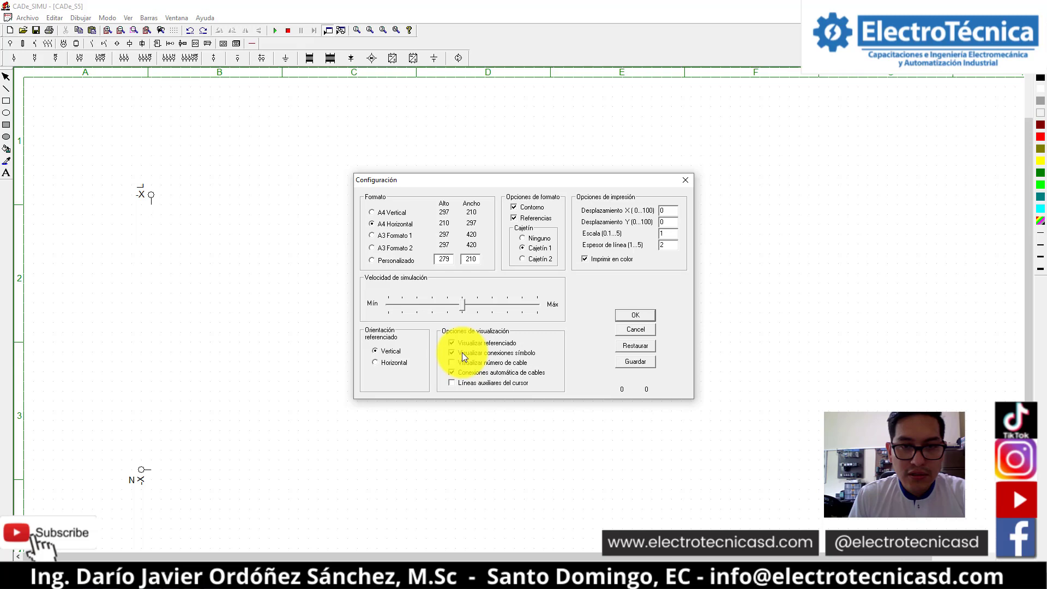
pyautogui.click(649, 348)
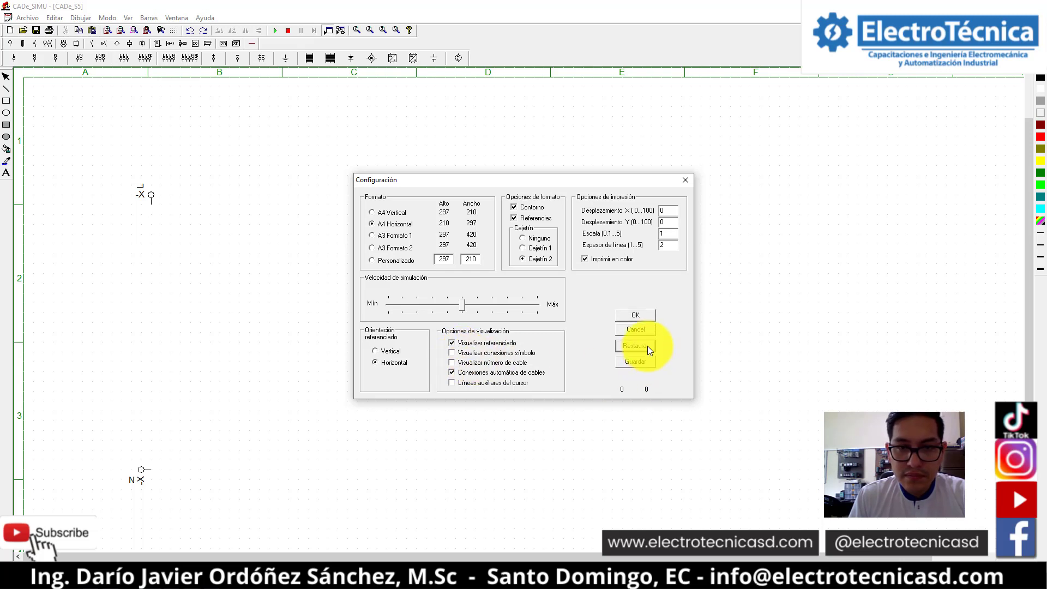
pyautogui.click(631, 315)
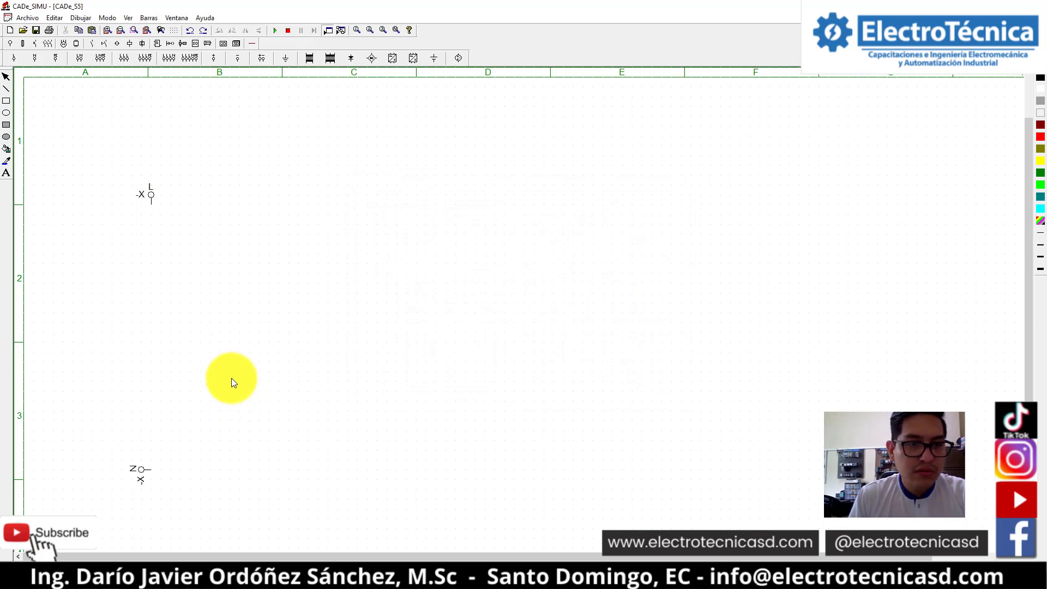
# - Rotate the L terminal so its connection faces right and align it above the N terminal
pyautogui.click(152, 194)
pyautogui.click(223, 32)
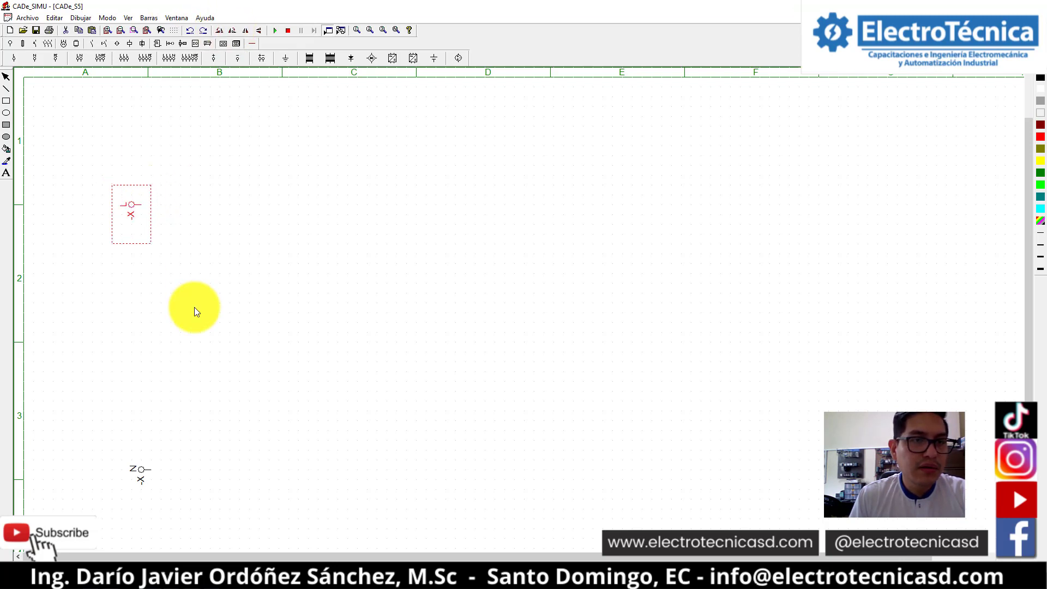
pyautogui.click(203, 209)
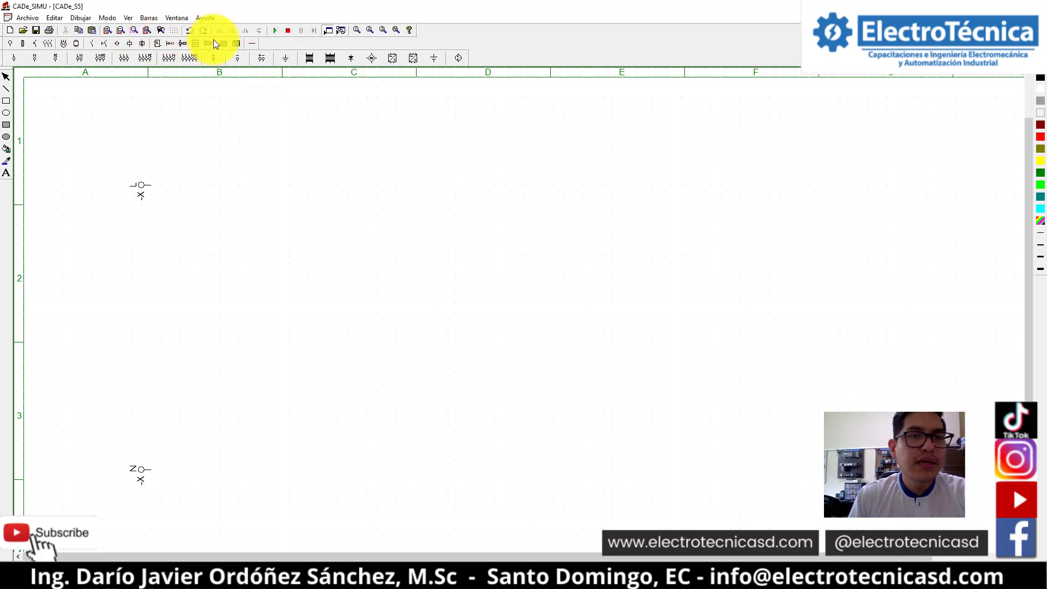
# - Place a single-pole fuse beside the L terminal and rotate it to lie horizontally in line with it
pyautogui.click(254, 43)
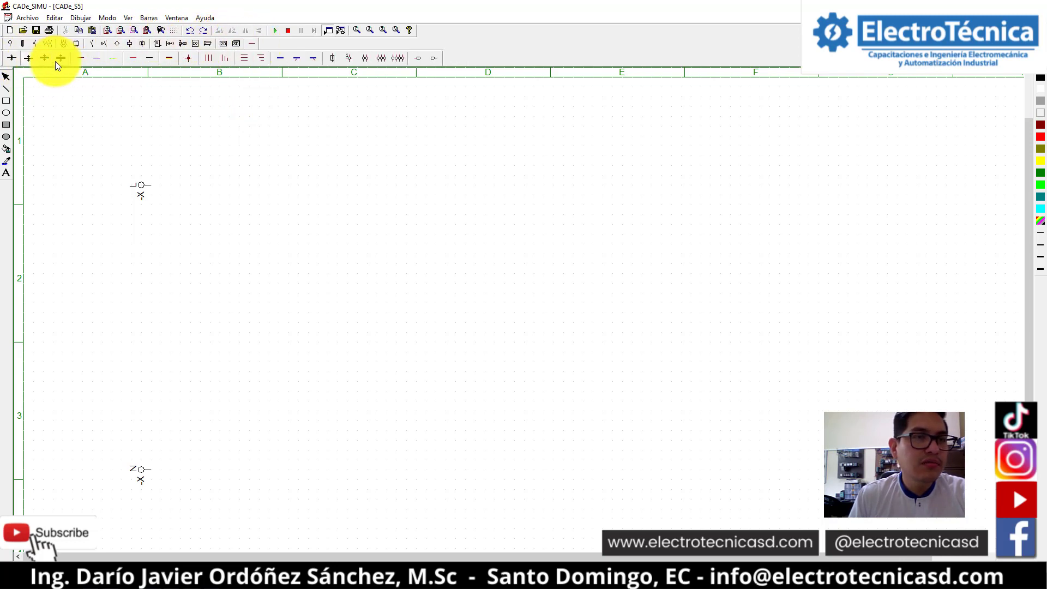
pyautogui.click(25, 44)
pyautogui.click(22, 58)
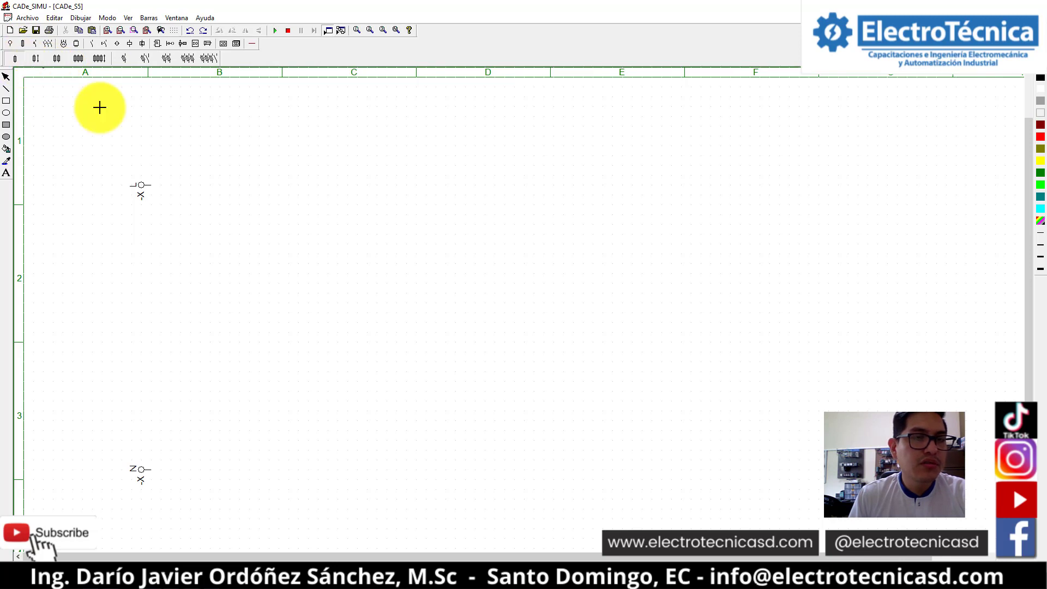
pyautogui.click(202, 188)
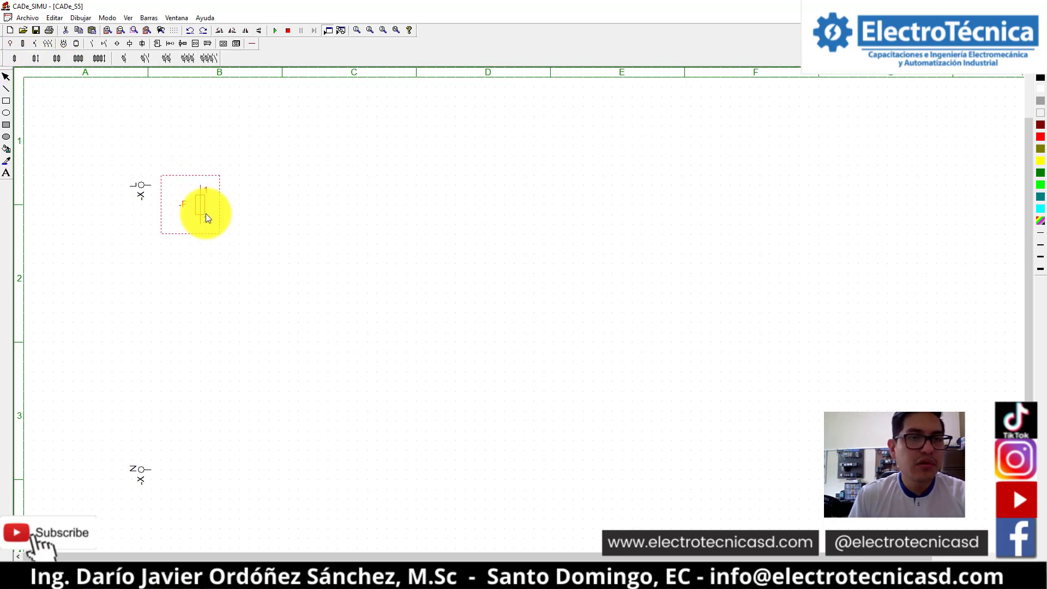
pyautogui.click(220, 29)
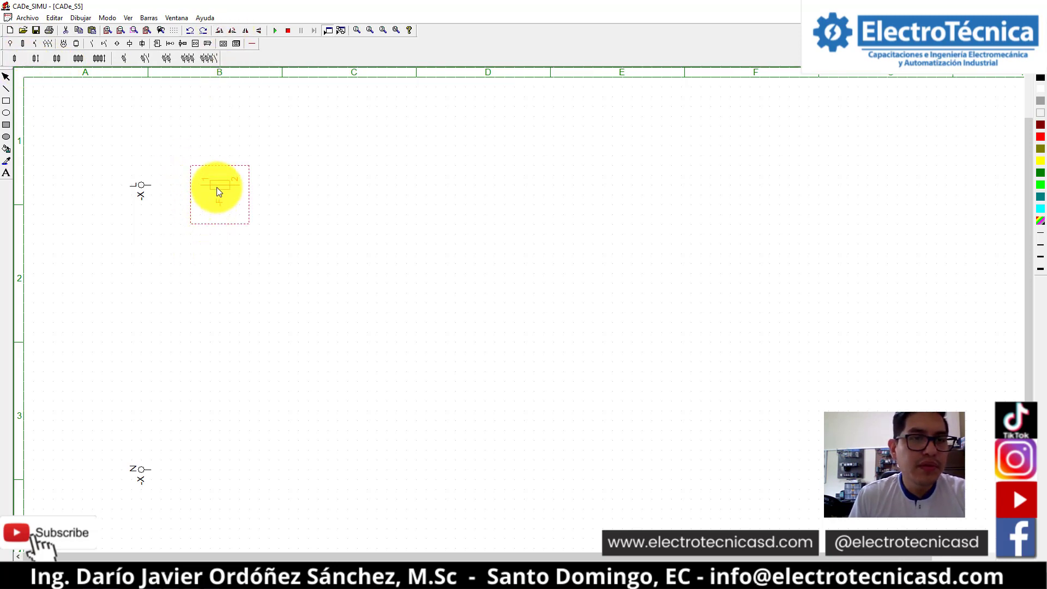
# - Draw a red phase wire from the L terminal through the fuse into column D and a parallel blue wire from the N terminal
pyautogui.click(253, 43)
pyautogui.click(81, 58)
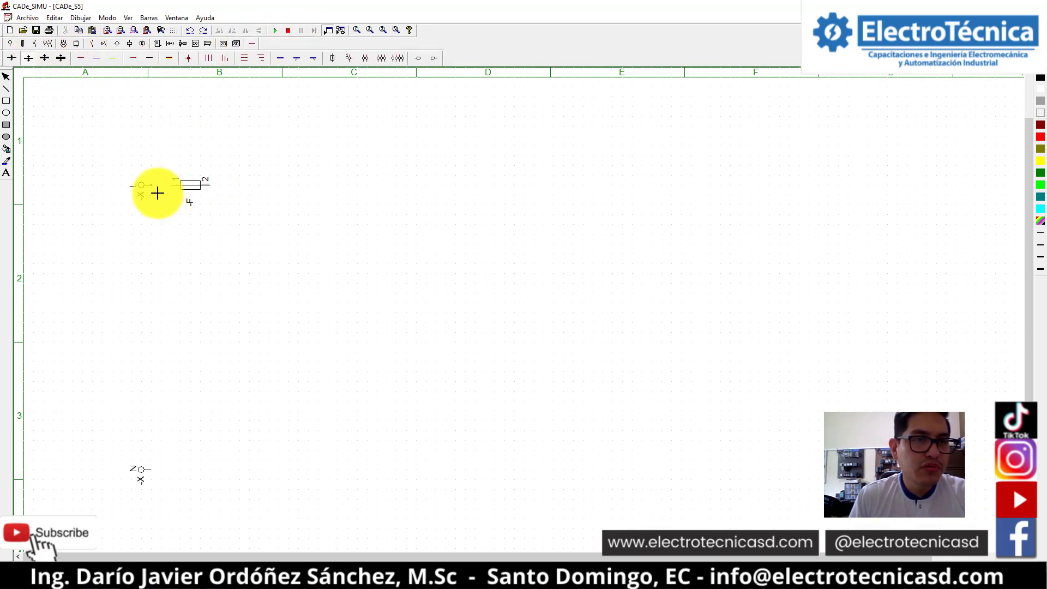
pyautogui.moveTo(156, 191)
pyautogui.mouseDown()
pyautogui.moveTo(617, 244)
pyautogui.moveTo(434, 227)
pyautogui.moveTo(524, 227)
pyautogui.mouseUp()
pyautogui.moveTo(158, 476); pyautogui.dragTo(534, 499)
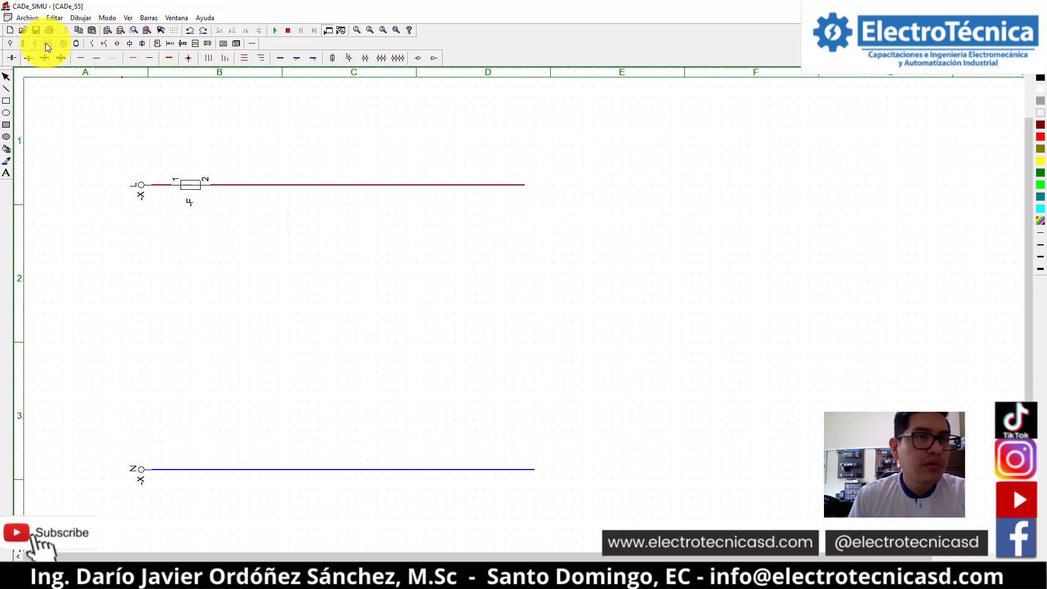
# - Place a normally closed pushbutton with contacts 11-12 between the phase and neutral lines
pyautogui.click(104, 44)
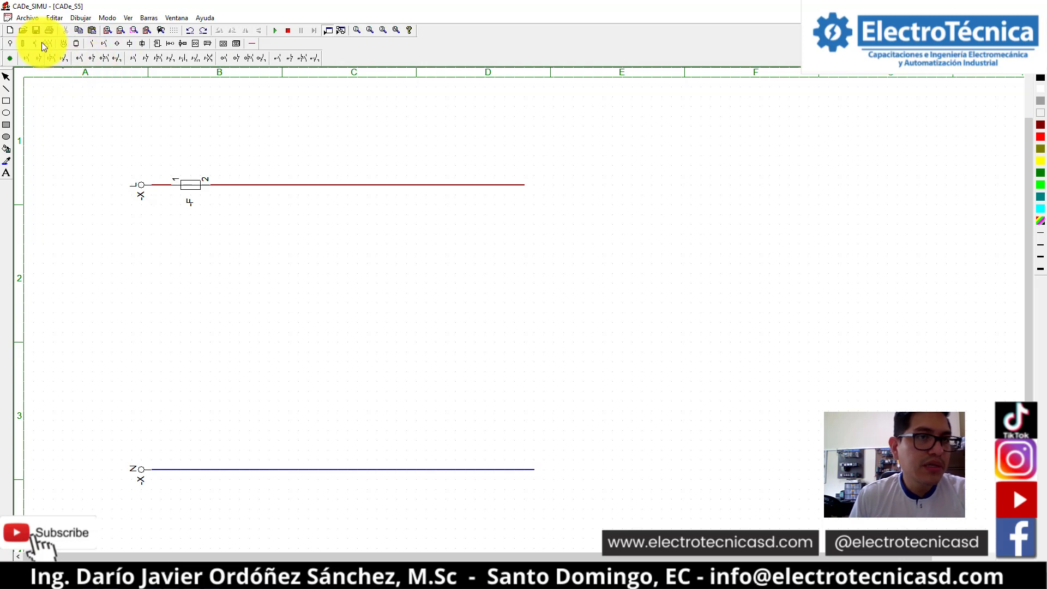
pyautogui.click(42, 60)
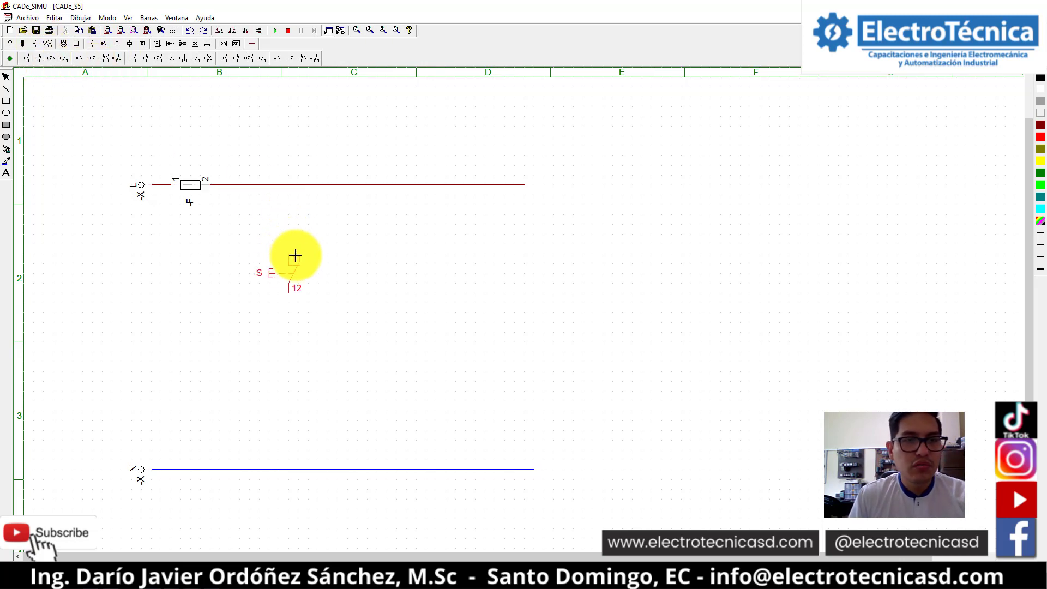
pyautogui.rightClick(431, 299)
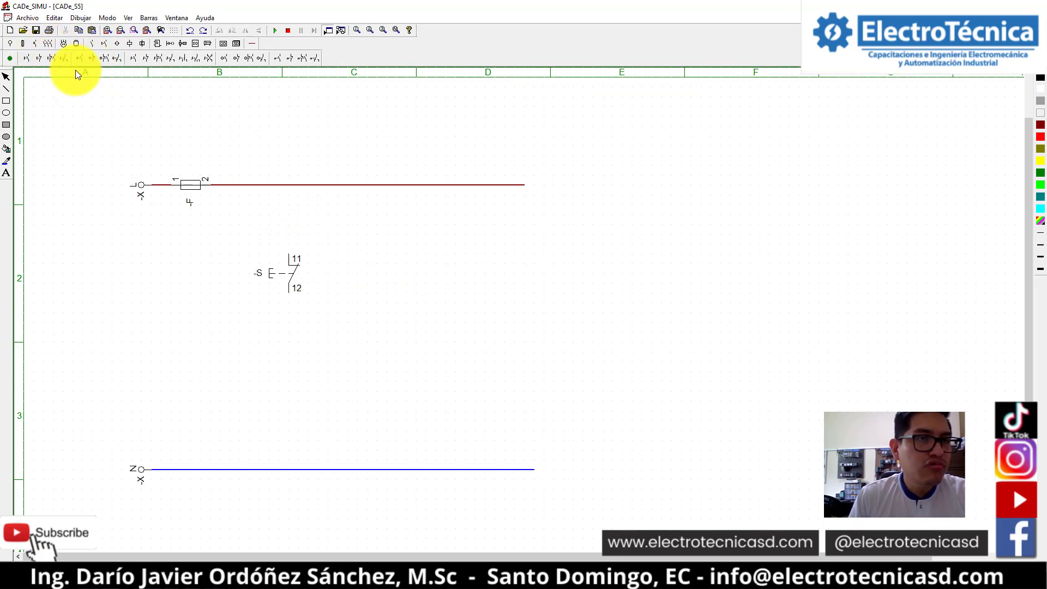
# - Add a normally closed mushroom-head emergency pushbutton under the phase line and space it vertically above the other normally closed pushbutton
pyautogui.click(91, 59)
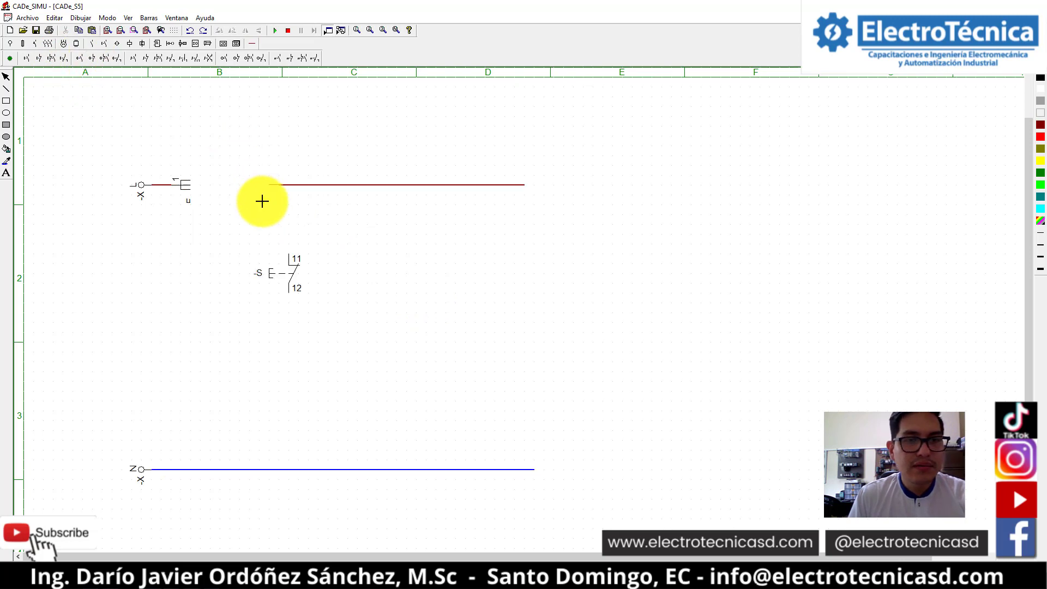
pyautogui.click(299, 216)
pyautogui.rightClick(303, 219)
pyautogui.moveTo(298, 275); pyautogui.dragTo(296, 303)
pyautogui.moveTo(289, 224); pyautogui.dragTo(290, 237)
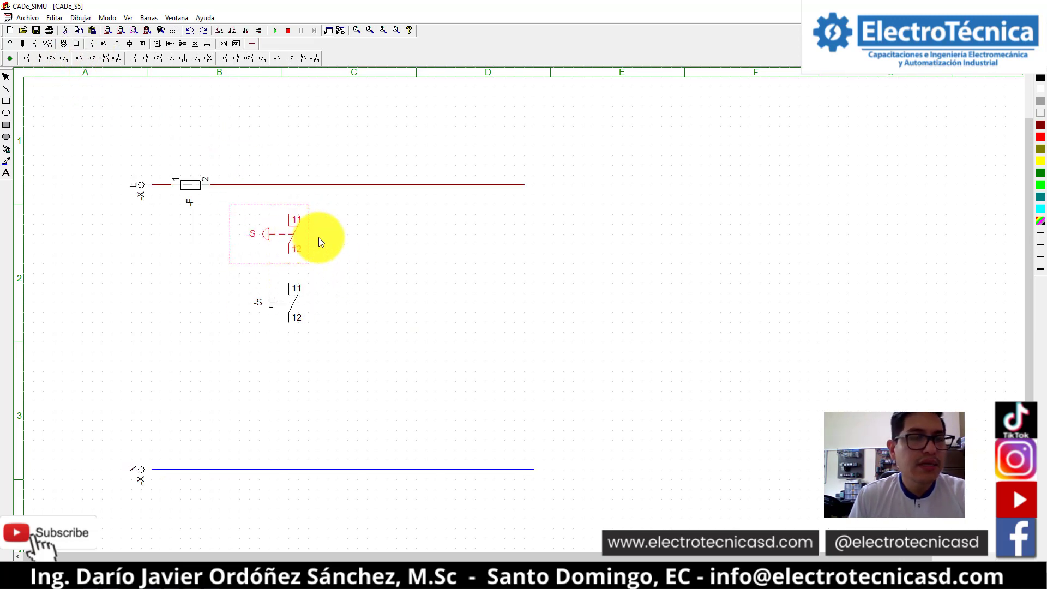
# - Place two normally open pushbuttons with contacts 13-14, one below the normally closed pushbuttons and one beside it in column C
pyautogui.click(28, 59)
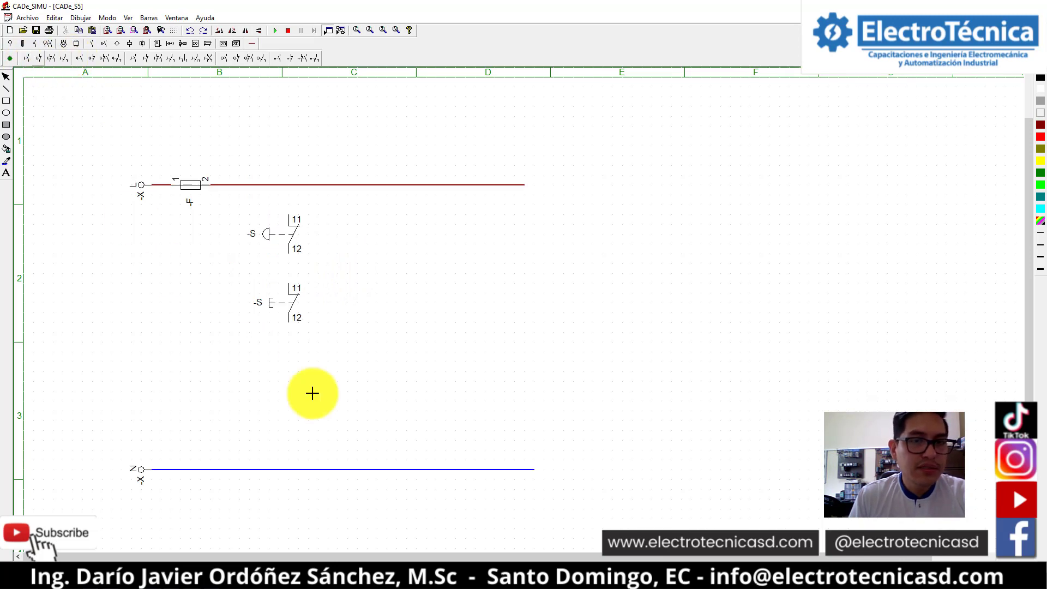
pyautogui.click(292, 352)
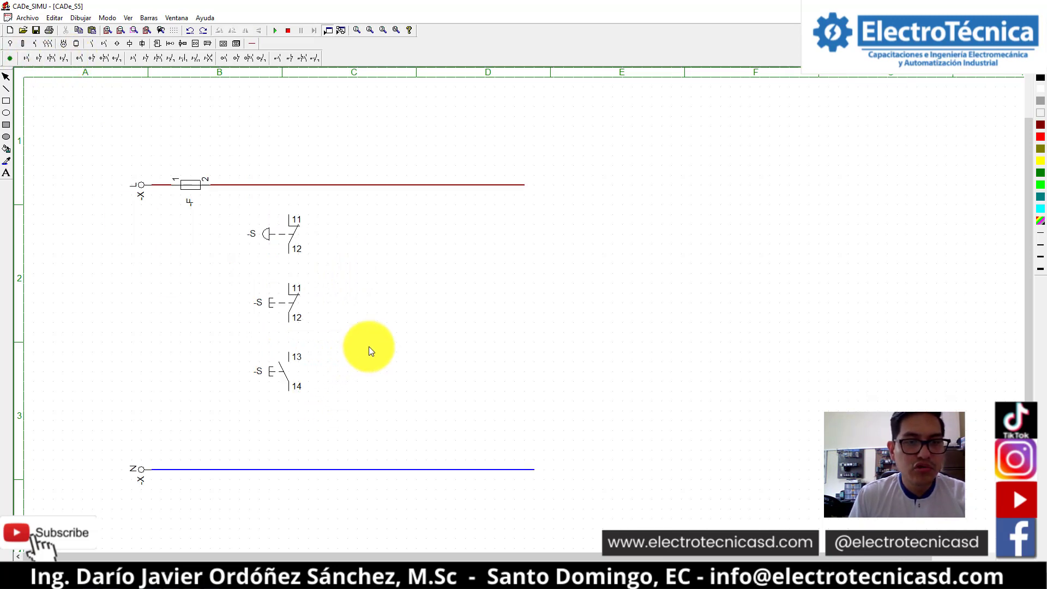
pyautogui.click(28, 58)
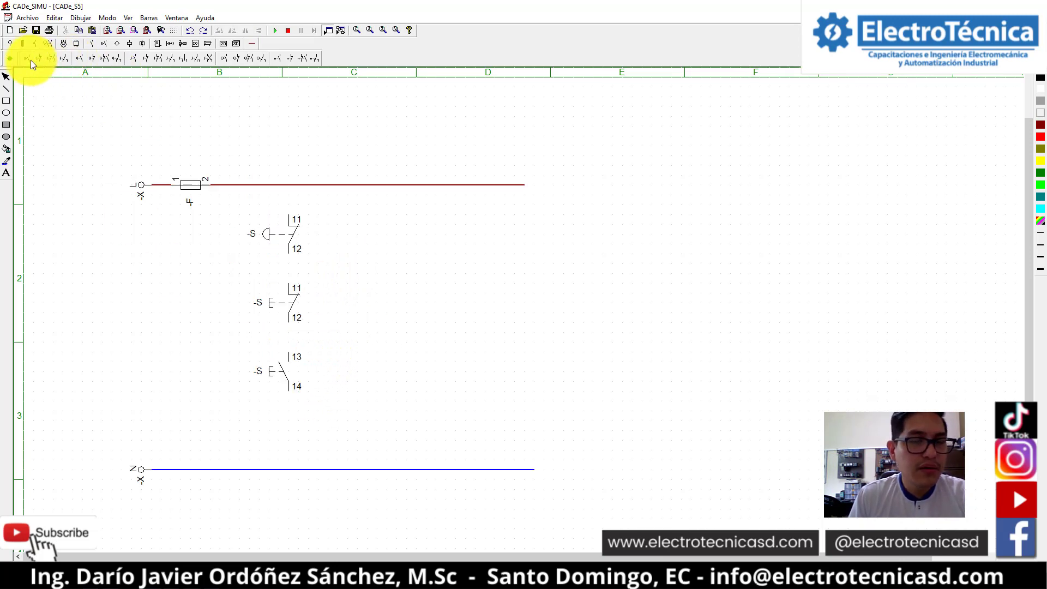
pyautogui.click(411, 356)
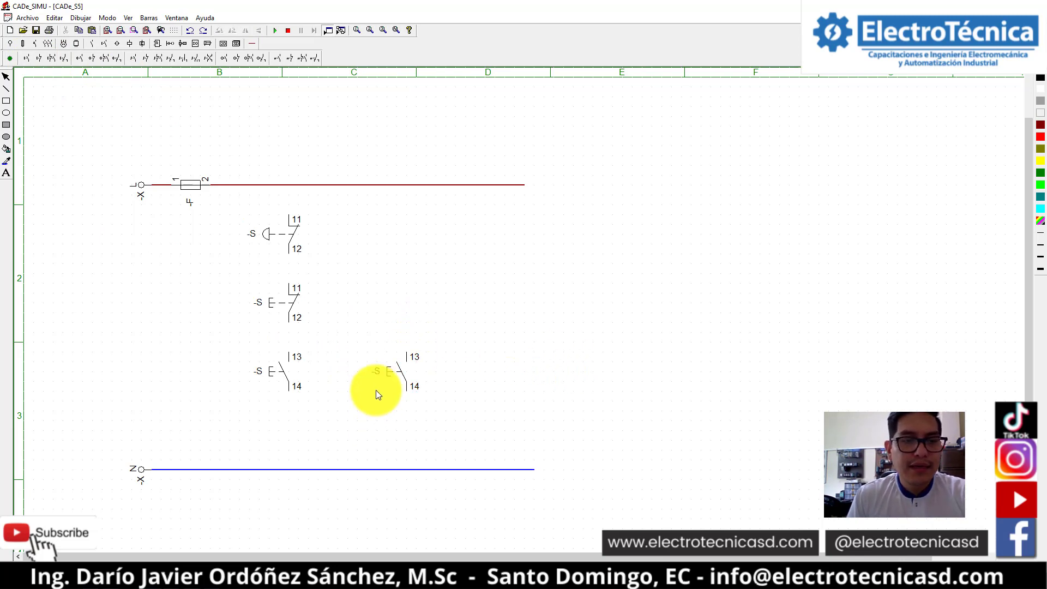
# - Move the N terminal and its blue wire downward to leave more space below the pushbuttons
pyautogui.scroll(-1, 519, 462)
pyautogui.scroll(1, 292, 322)
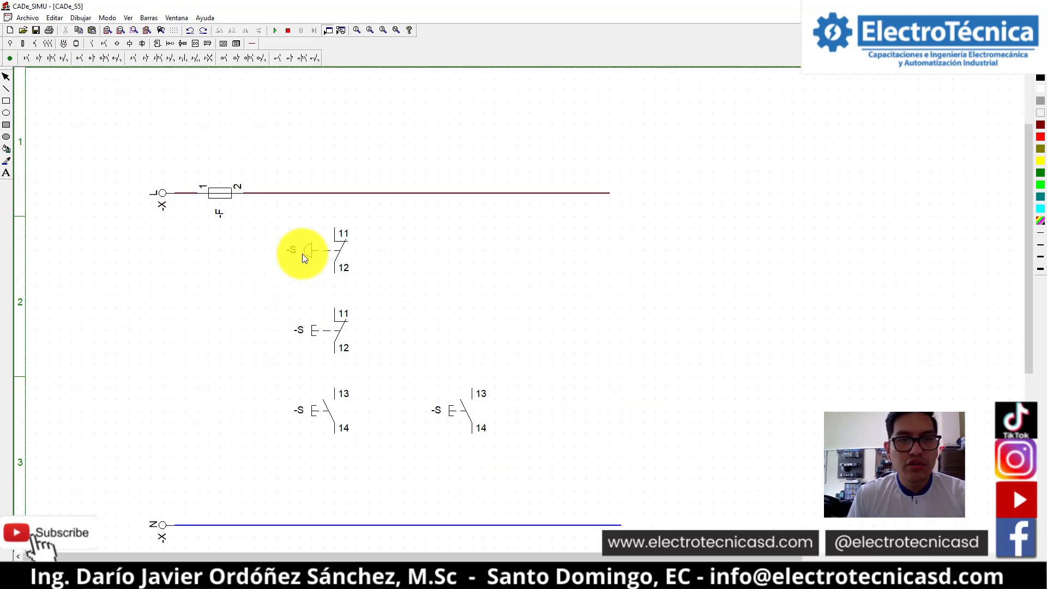
pyautogui.scroll(-3, 303, 252)
pyautogui.moveTo(95, 402); pyautogui.dragTo(804, 534)
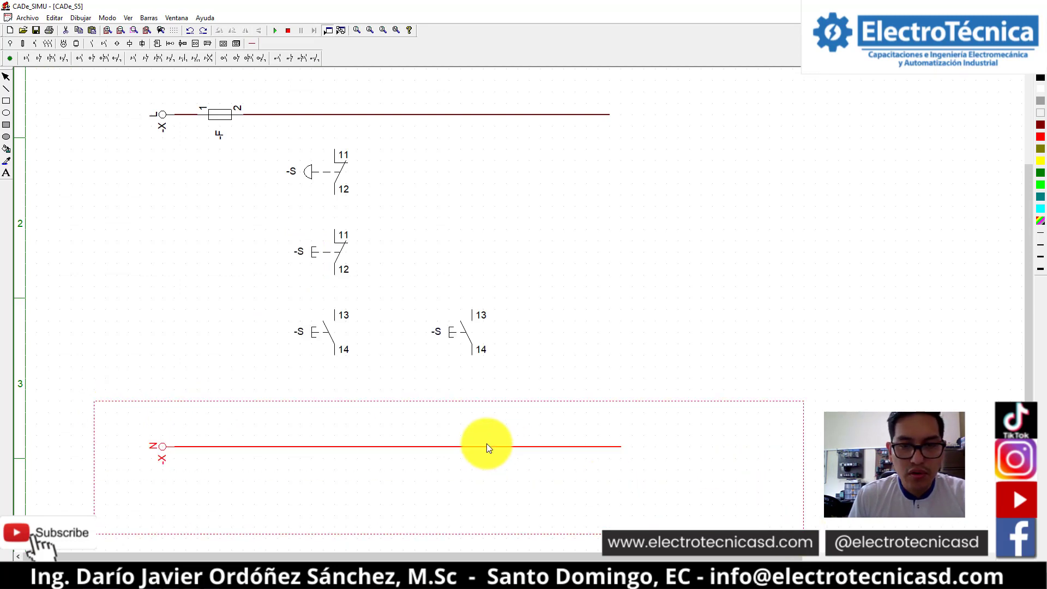
pyautogui.moveTo(472, 449); pyautogui.dragTo(470, 499)
pyautogui.click(380, 246)
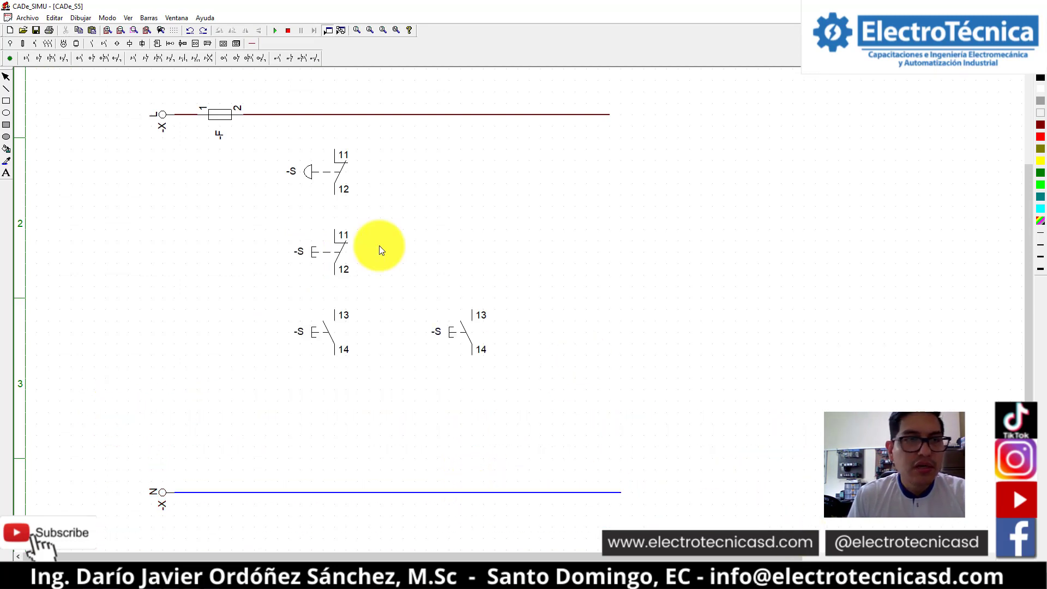
# - Place two contactor coils with terminals A1-A2 above the neutral line, one below each normally open pushbutton
pyautogui.click(131, 44)
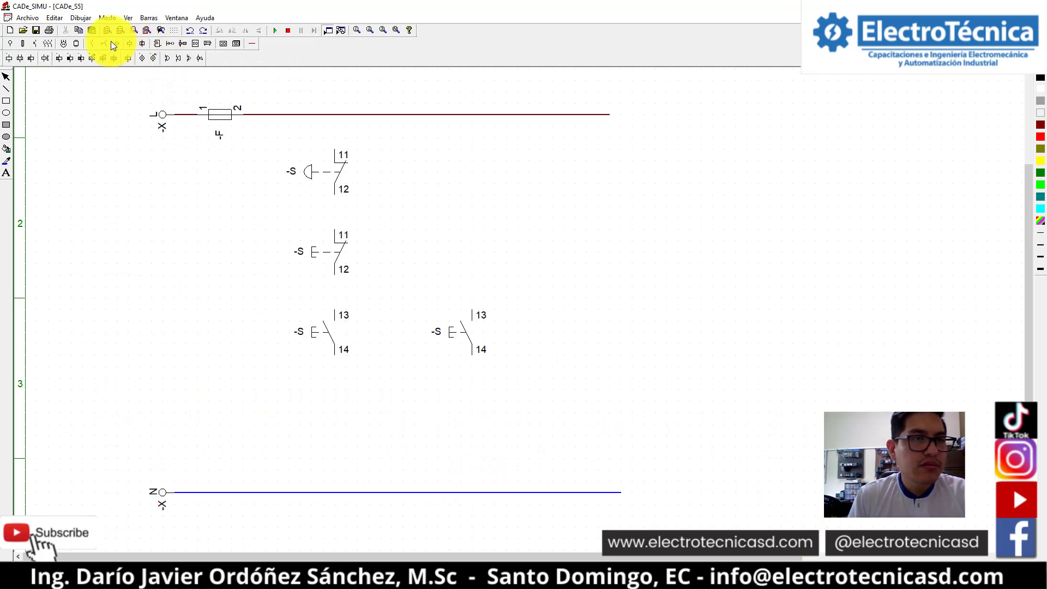
pyautogui.click(9, 58)
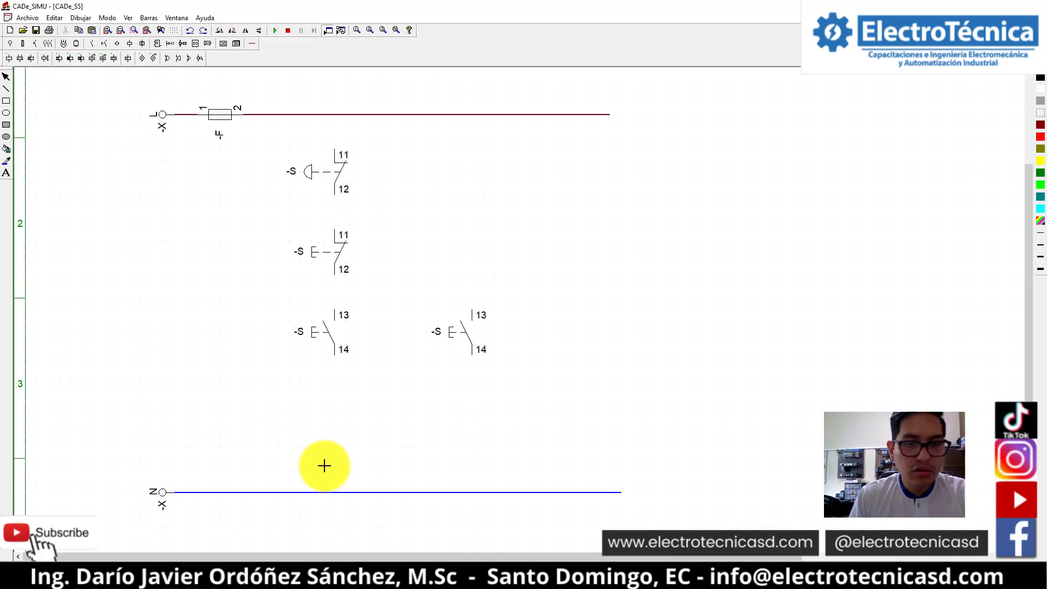
pyautogui.click(337, 437)
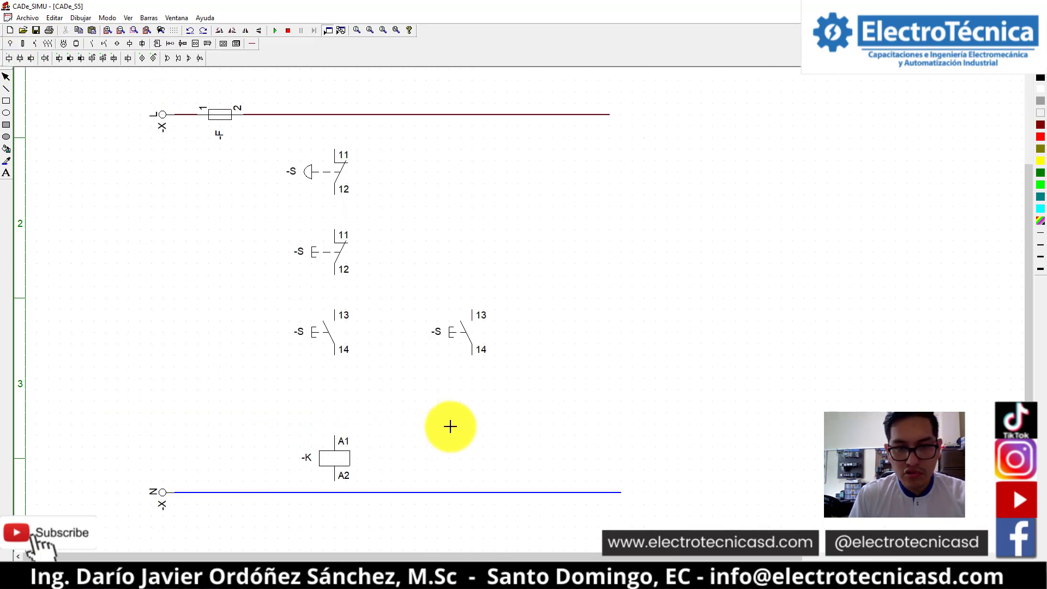
pyautogui.click(478, 436)
pyautogui.rightClick(574, 433)
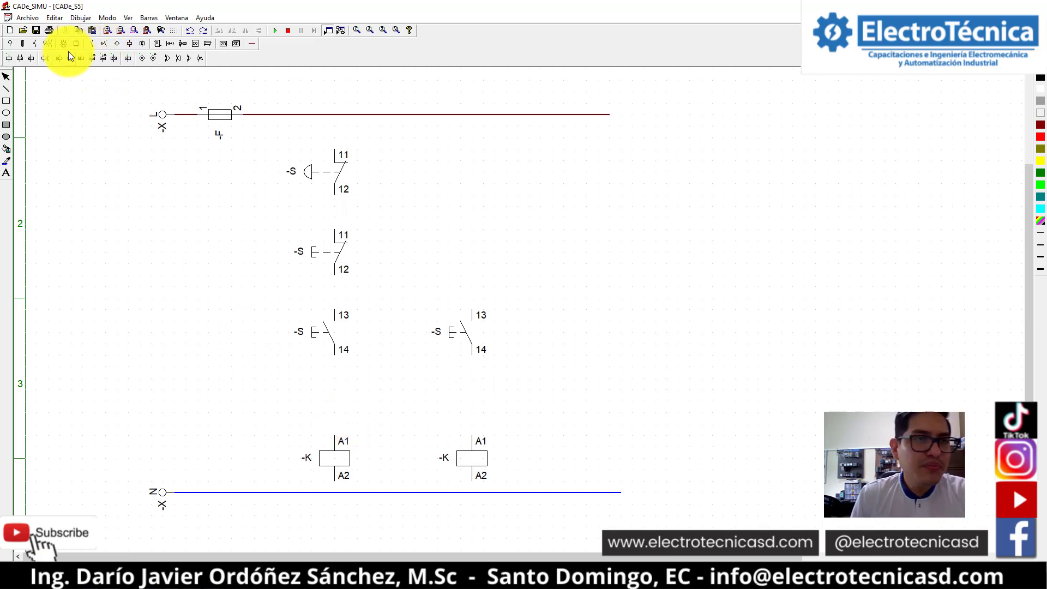
# - Move both coils together with the N terminal and neutral wire downward to make room below the start pushbuttons
pyautogui.click(90, 43)
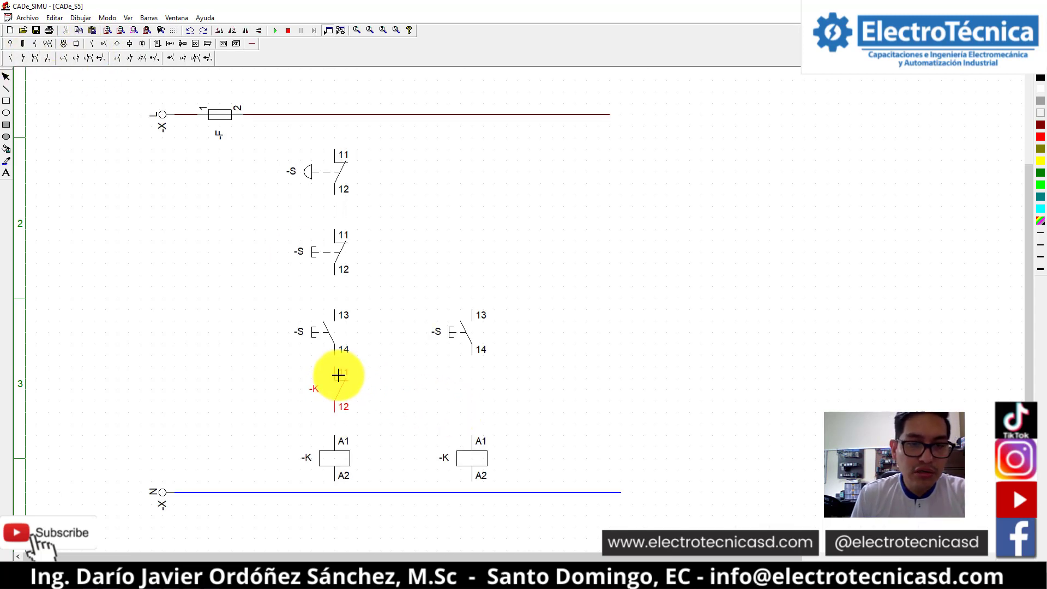
pyautogui.rightClick(355, 365)
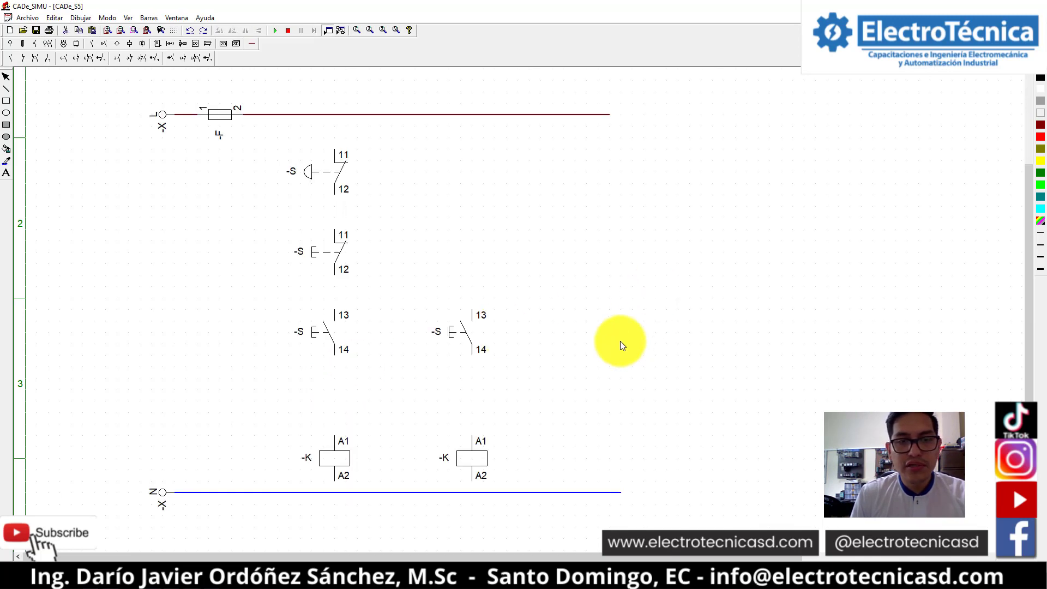
pyautogui.scroll(-1, 333, 277)
pyautogui.moveTo(116, 386); pyautogui.dragTo(704, 542)
pyautogui.moveTo(472, 434); pyautogui.dragTo(464, 454)
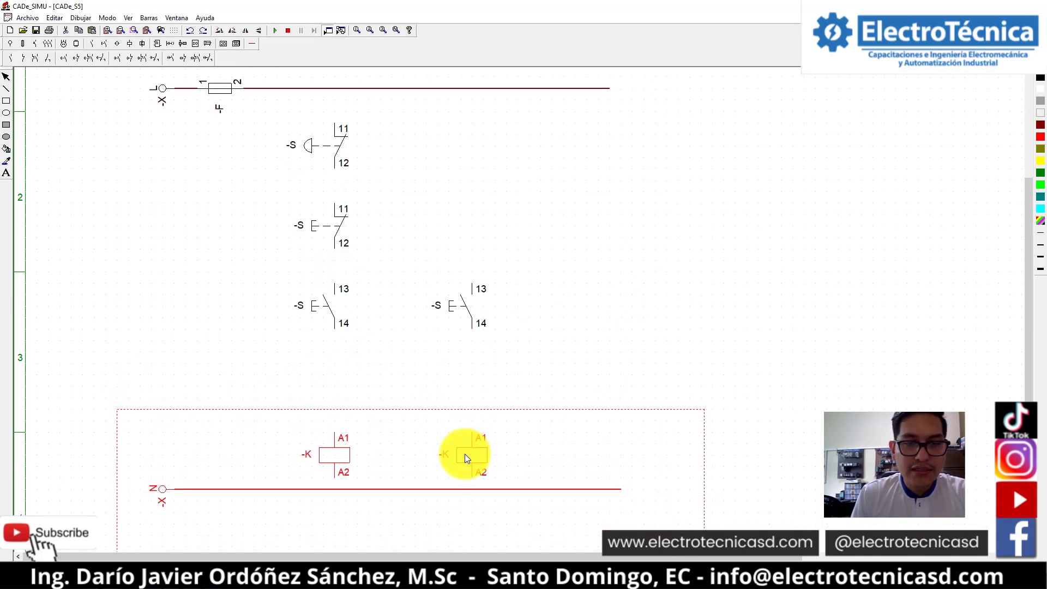
pyautogui.click(581, 319)
# - Place two normally closed auxiliary contacts 11-12, one directly above each contactor coil
pyautogui.click(28, 61)
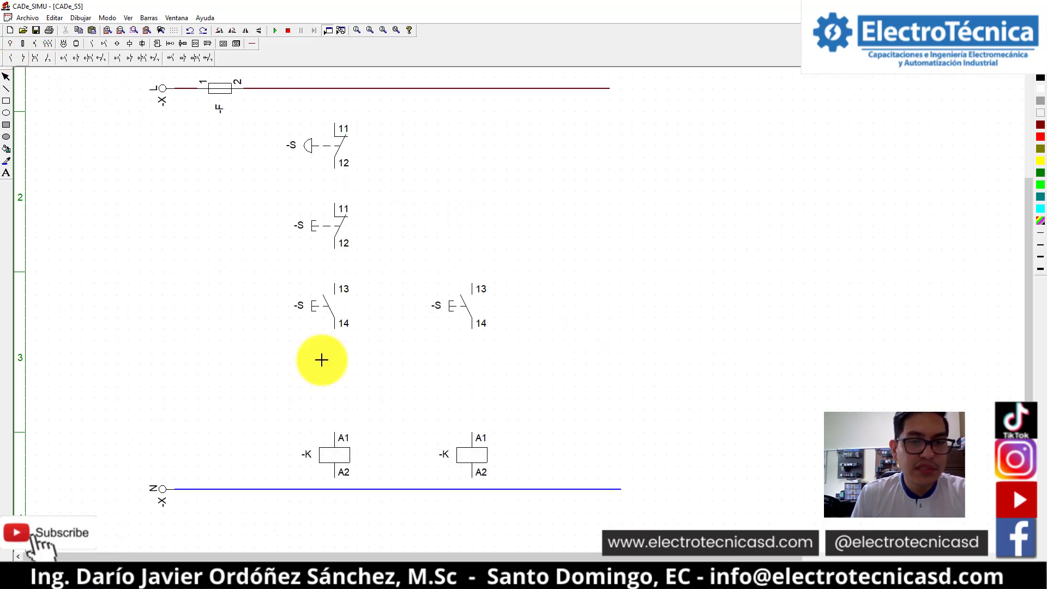
pyautogui.click(336, 364)
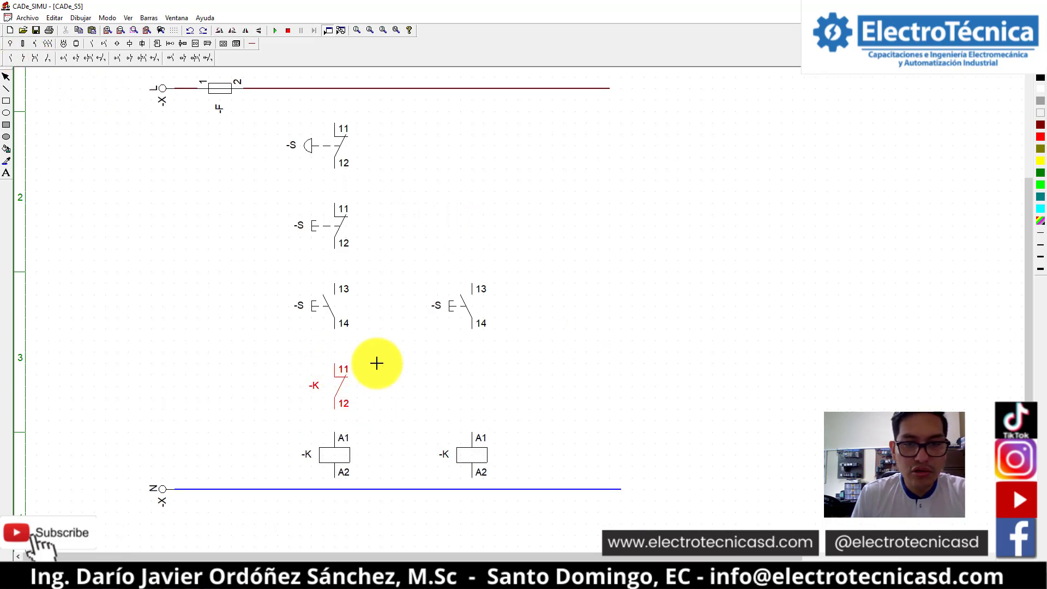
pyautogui.click(474, 368)
pyautogui.rightClick(720, 431)
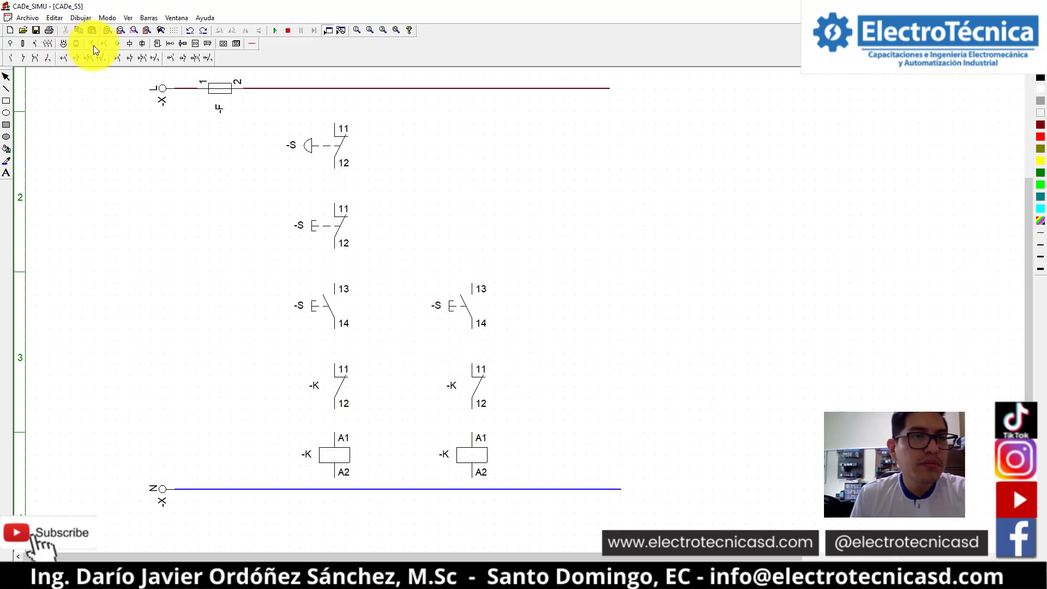
# - Place two normally open auxiliary contacts 13-14, one to the right of each start pushbutton
pyautogui.click(10, 62)
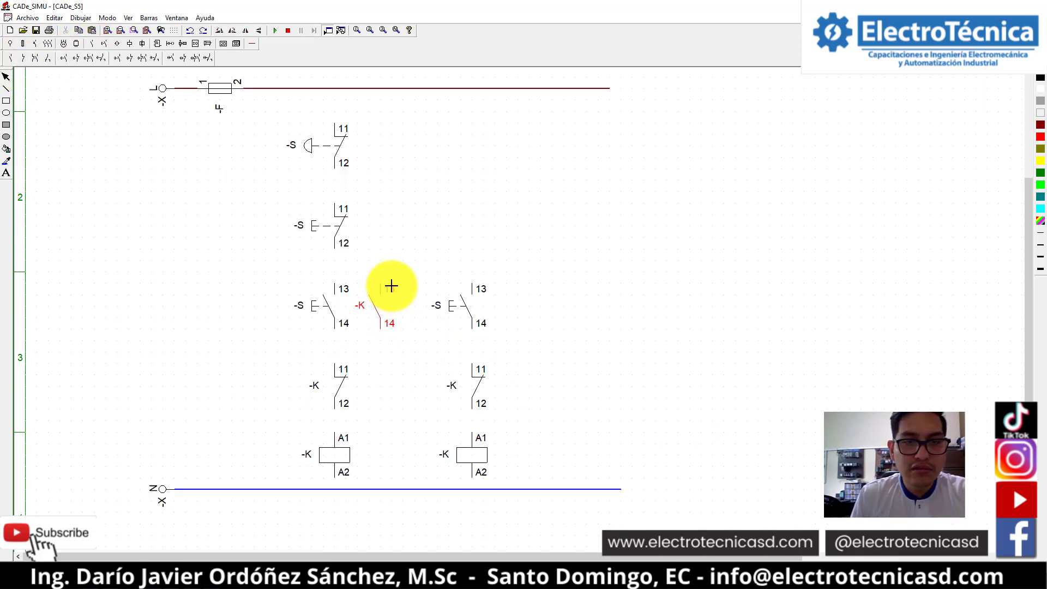
pyautogui.click(404, 289)
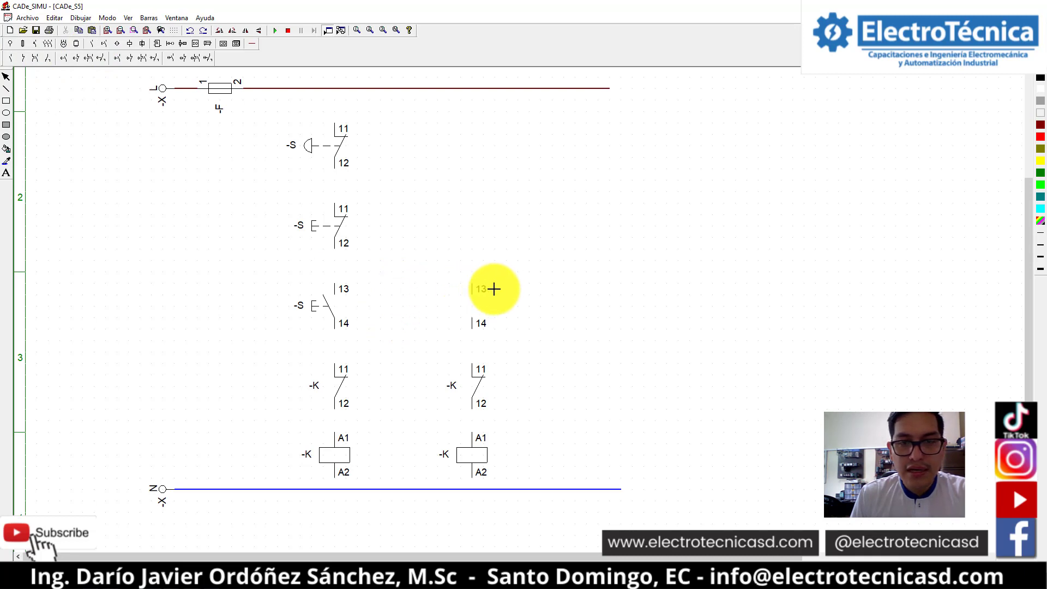
pyautogui.click(538, 286)
pyautogui.rightClick(615, 332)
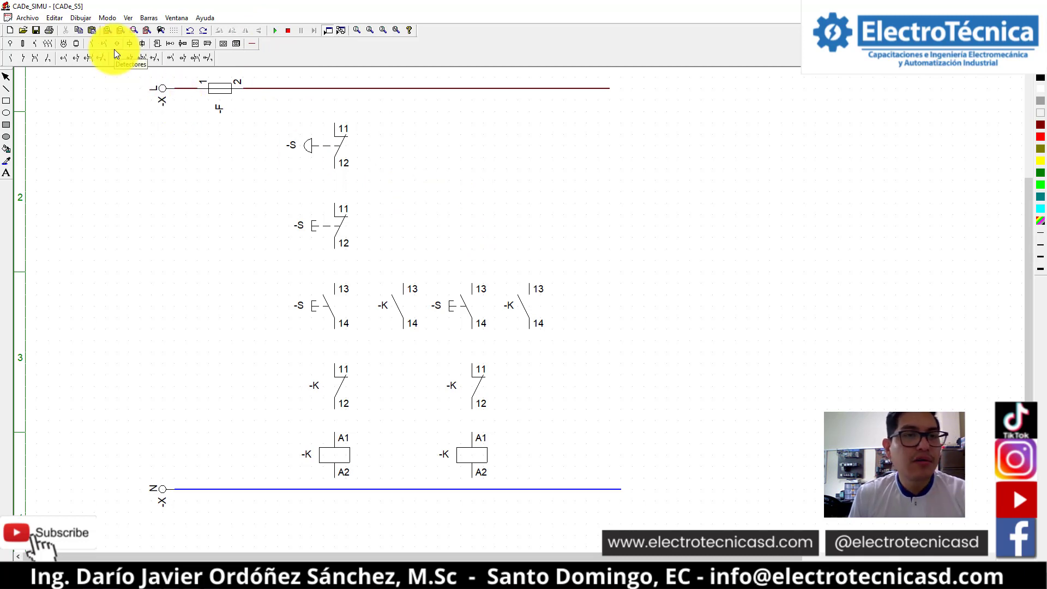
# - Wire the first branch in phase red from the L line through the pushbuttons, parallel auxiliary contact and normally closed contact to coil terminal A1
pyautogui.click(252, 45)
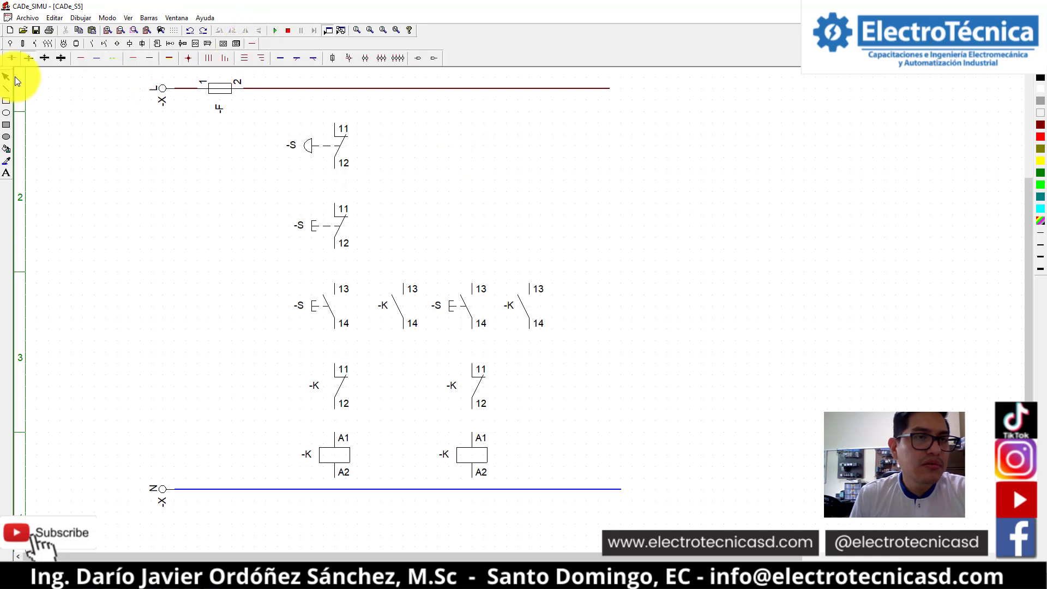
pyautogui.click(82, 58)
pyautogui.moveTo(335, 88); pyautogui.dragTo(404, 276)
pyautogui.moveTo(334, 329); pyautogui.dragTo(343, 367)
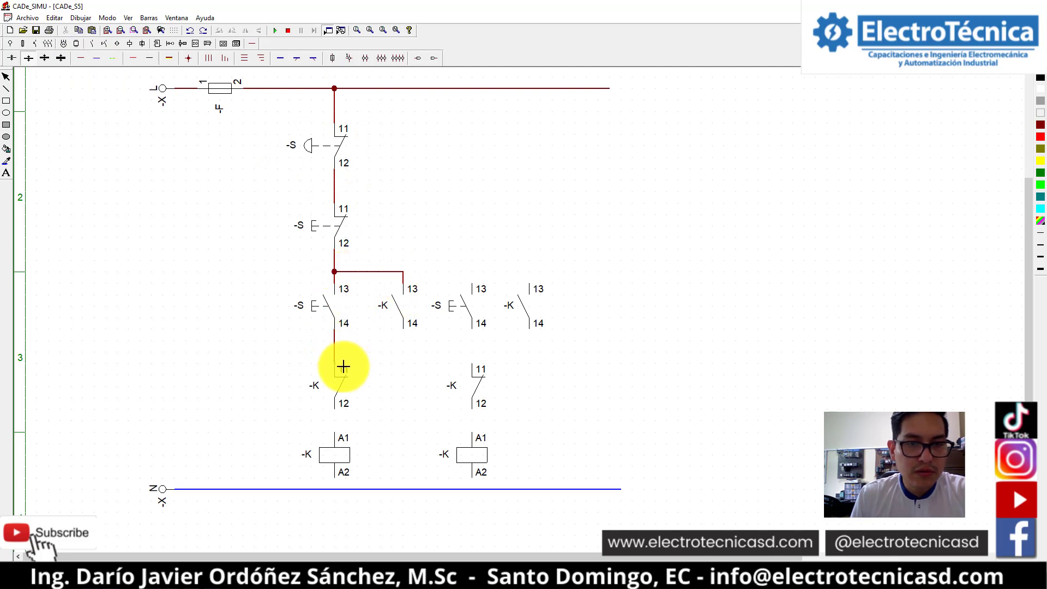
pyautogui.moveTo(404, 336); pyautogui.dragTo(334, 340)
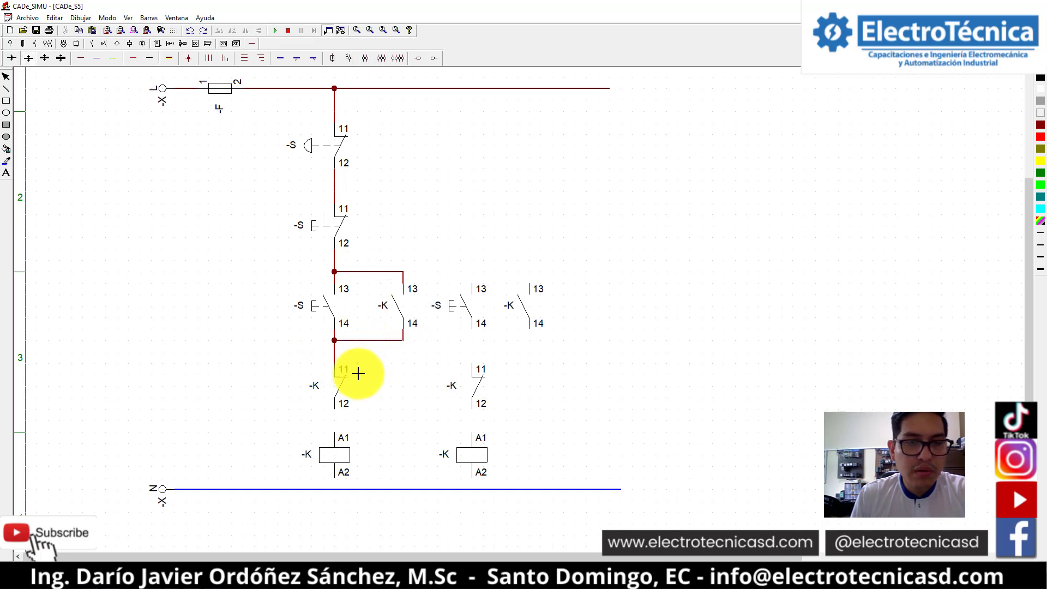
pyautogui.moveTo(334, 409); pyautogui.dragTo(335, 431)
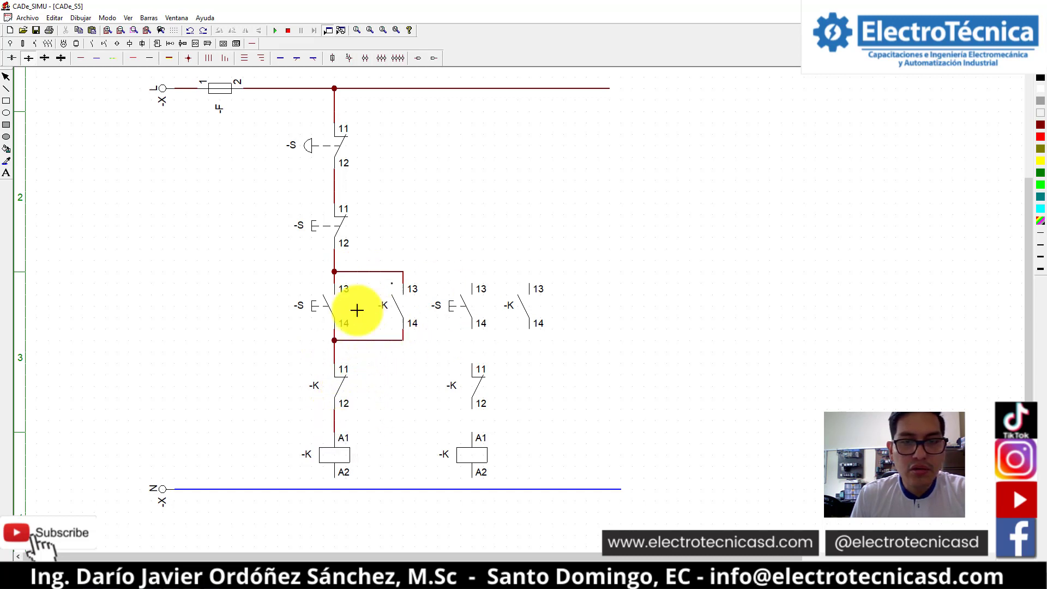
# - Wire the second branch from the common node through its start pushbutton, parallel auxiliary contact and normally closed contact to its coil's A1
pyautogui.moveTo(404, 271)
pyautogui.mouseDown()
pyautogui.moveTo(477, 285)
pyautogui.moveTo(476, 275)
pyautogui.mouseUp()
pyautogui.moveTo(489, 277); pyautogui.dragTo(531, 282)
pyautogui.moveTo(485, 324)
pyautogui.mouseDown()
pyautogui.moveTo(480, 362)
pyautogui.moveTo(444, 369)
pyautogui.moveTo(474, 424)
pyautogui.mouseUp()
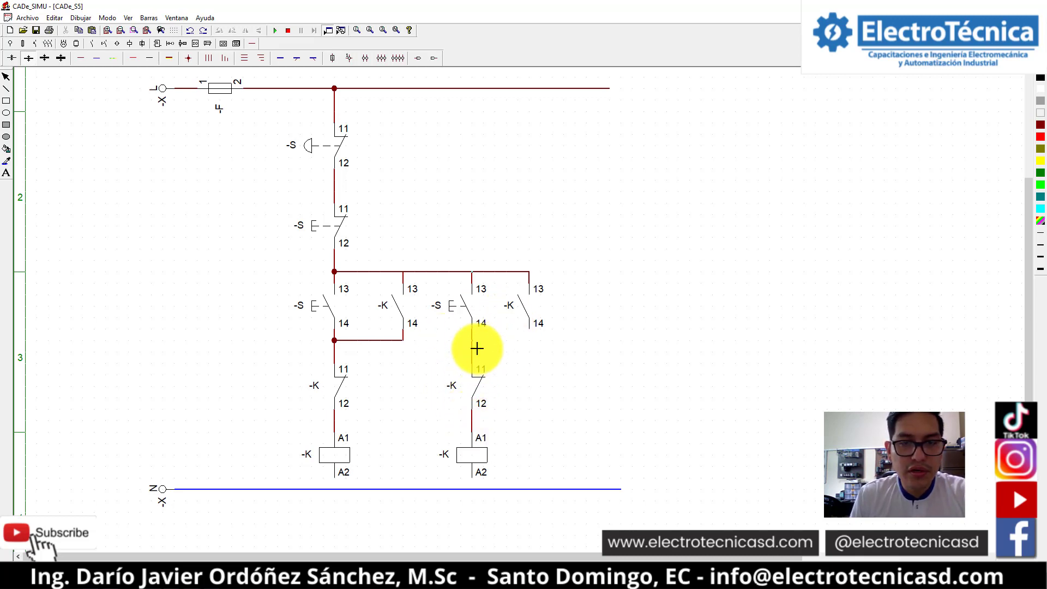
pyautogui.moveTo(477, 345); pyautogui.dragTo(533, 346)
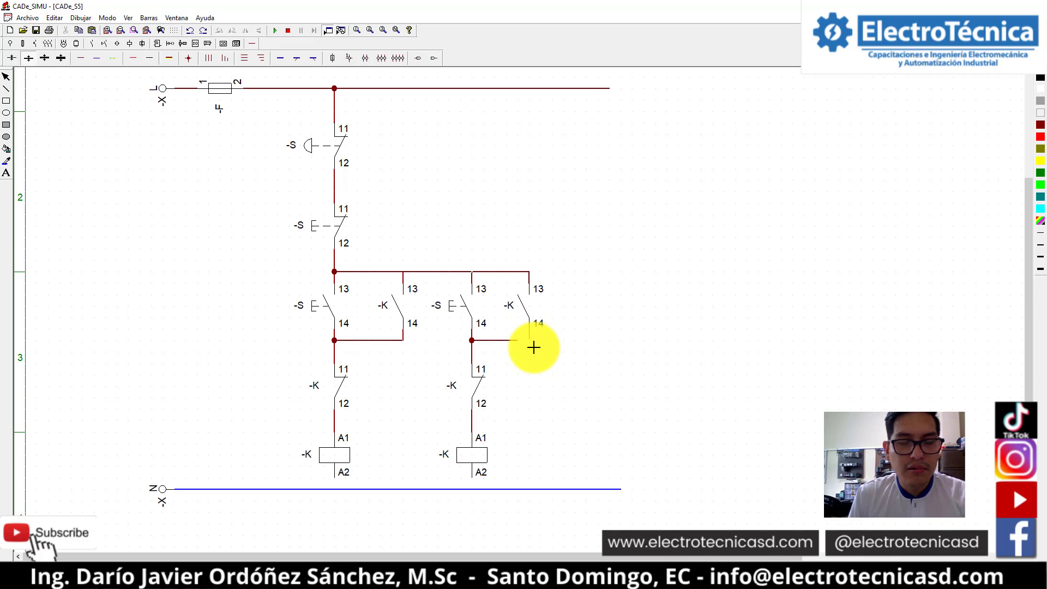
# - Connect terminal A2 of both coils to the neutral line with blue neutral wire
pyautogui.click(96, 58)
pyautogui.click(344, 495)
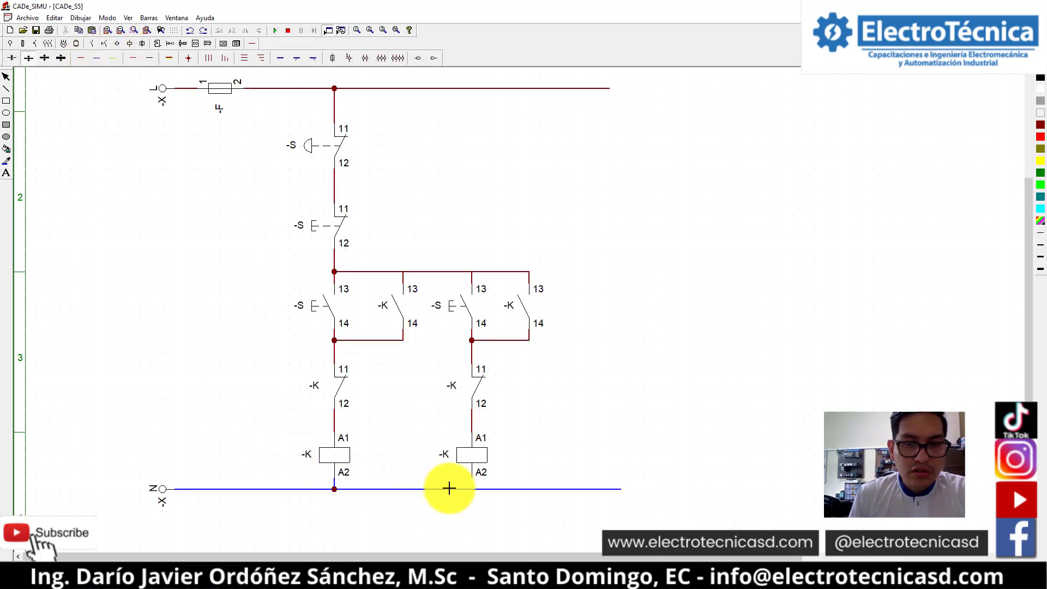
pyautogui.click(479, 493)
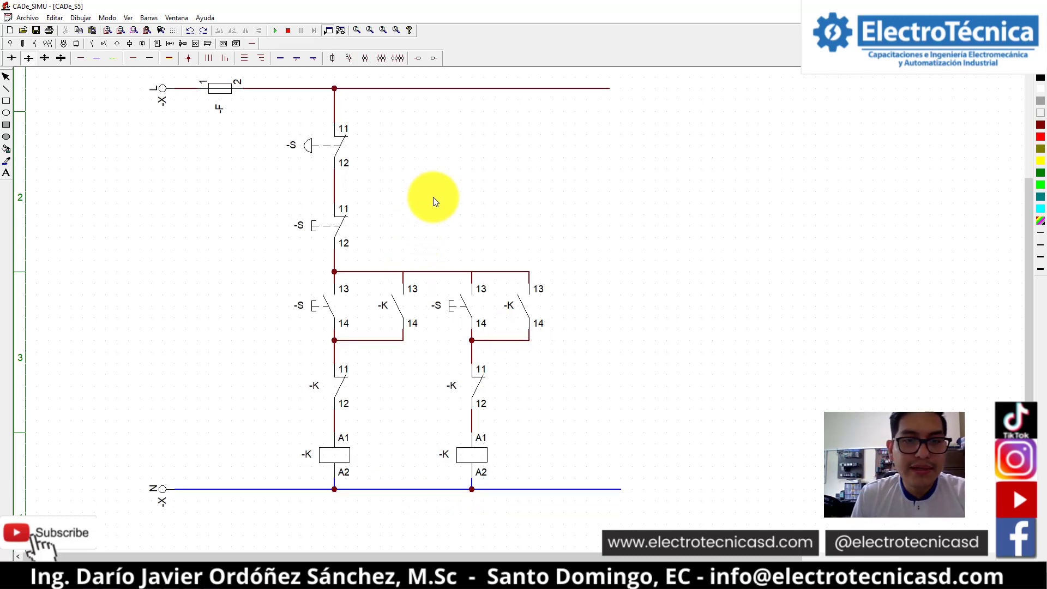
# - Name the emergency mushroom pushbutton -S1 and the normally closed stop pushbutton -S2
pyautogui.doubleClick(330, 133)
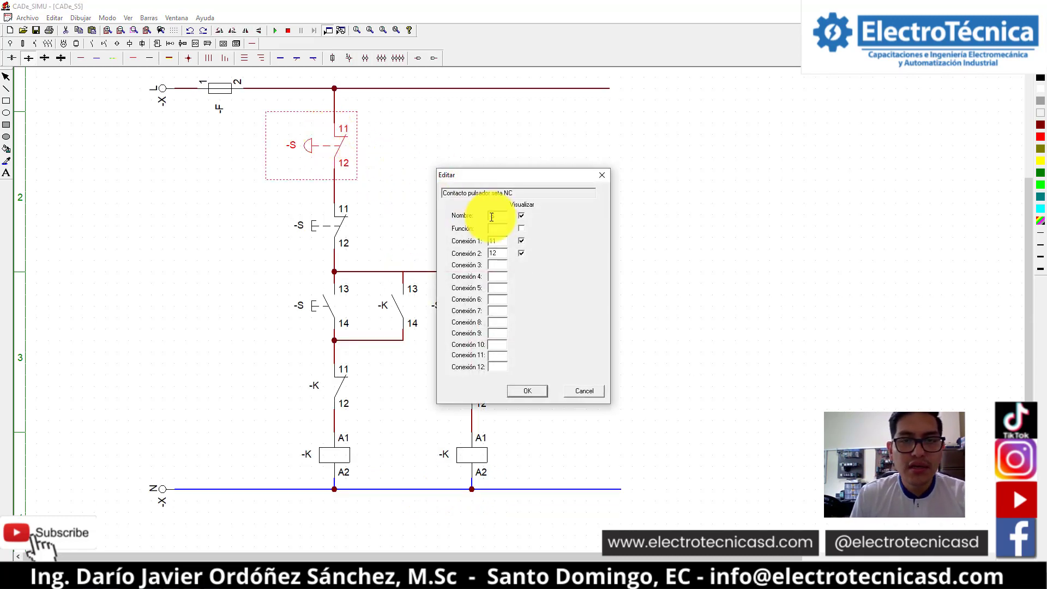
pyautogui.doubleClick(292, 226)
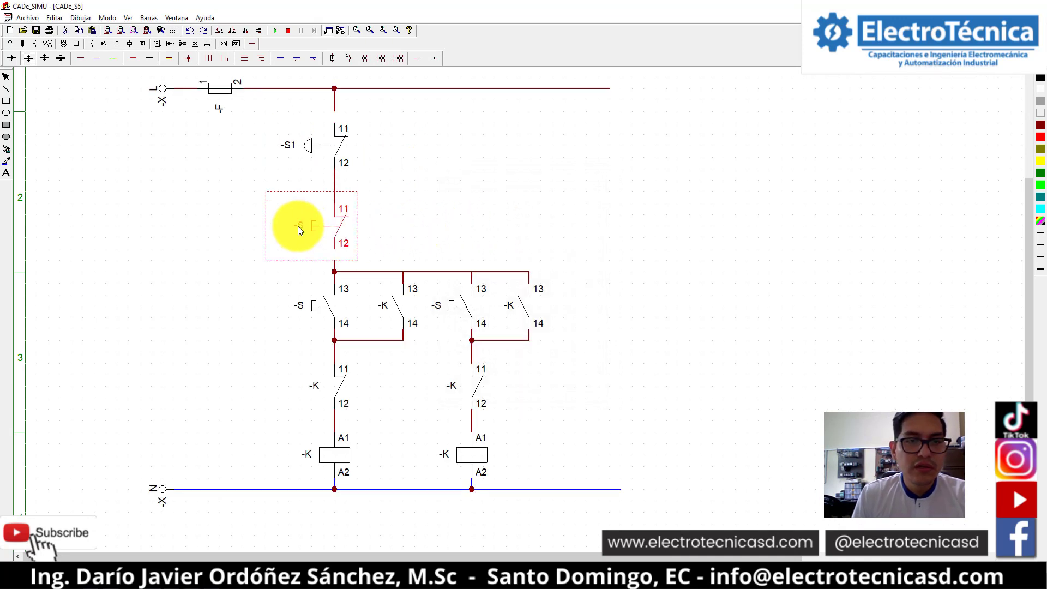
pyautogui.write('2')
pyautogui.press('Return')
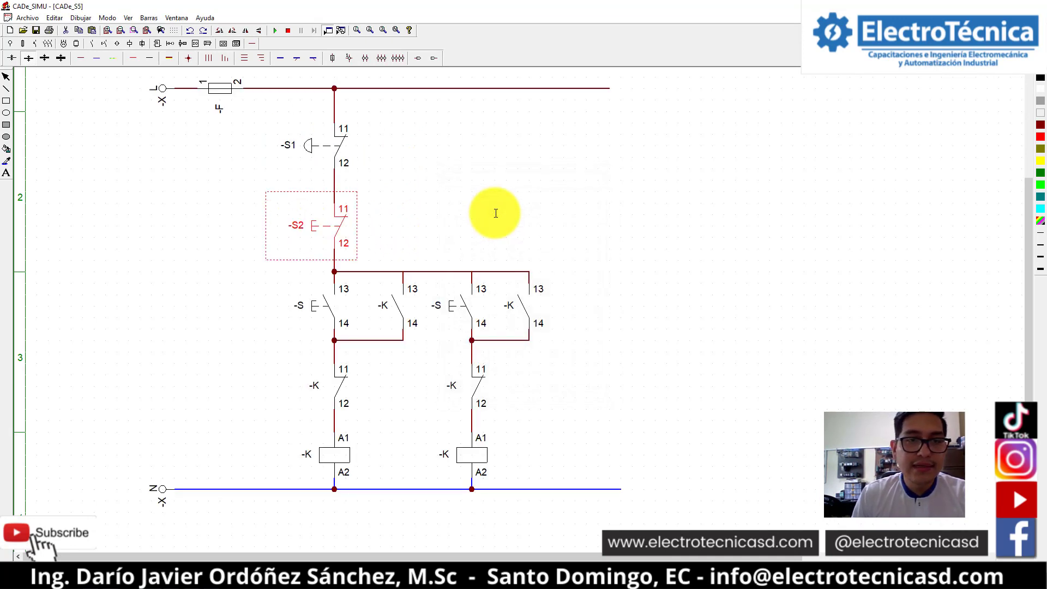
# - Name the first branch's start pushbutton -S3 and the second branch's start pushbutton -S4
pyautogui.doubleClick(333, 312)
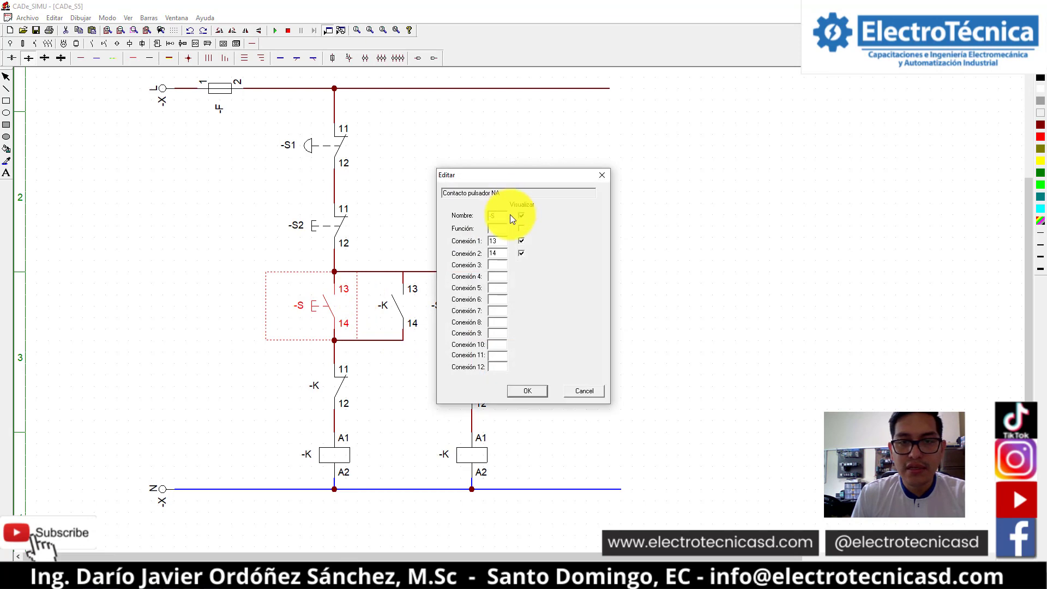
pyautogui.write('3')
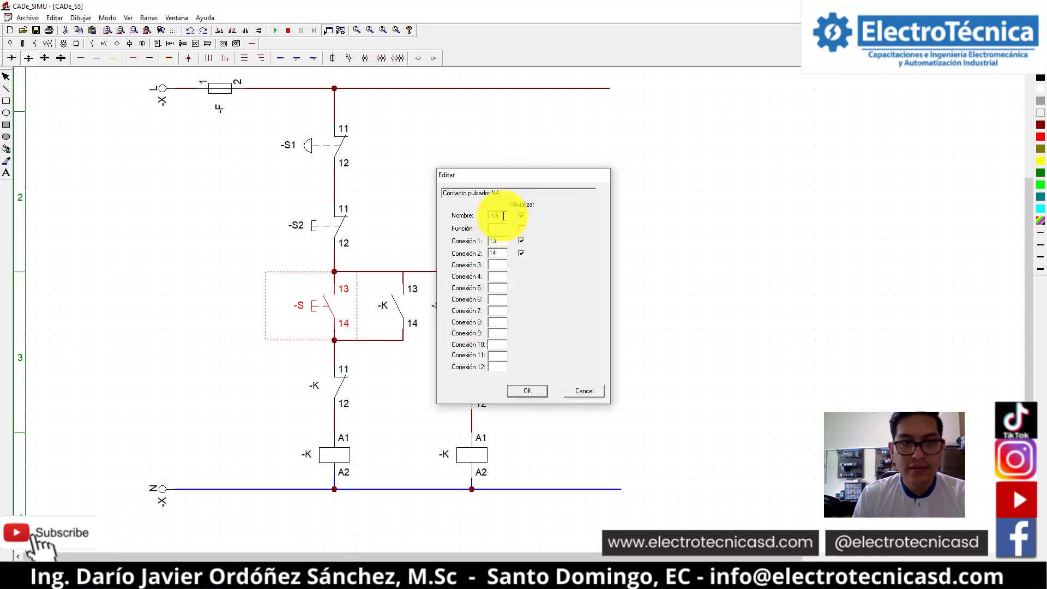
pyautogui.press('Return')
pyautogui.doubleClick(464, 308)
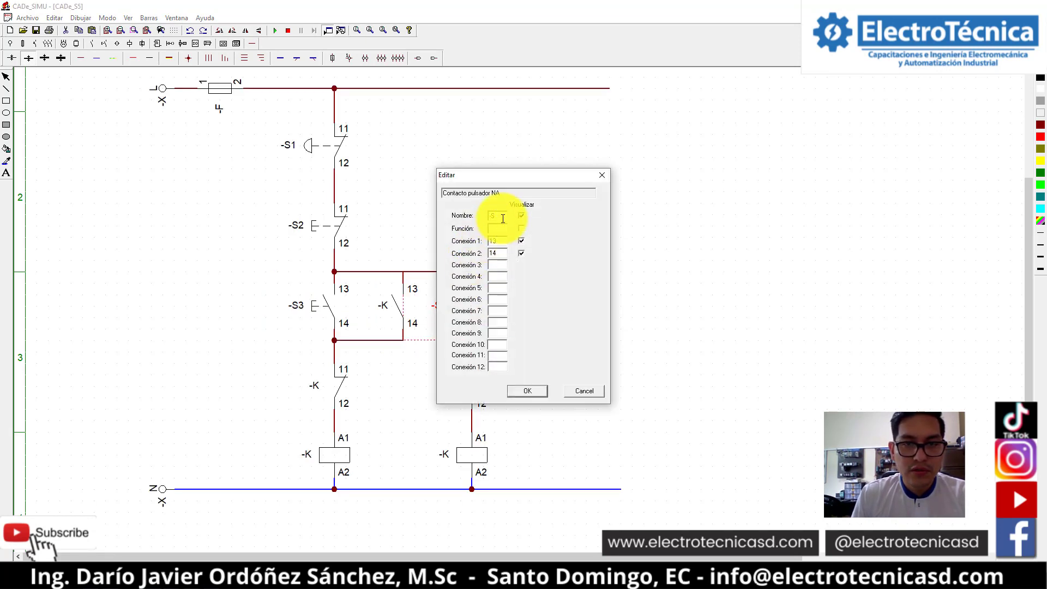
pyautogui.write('4')
pyautogui.press('Return')
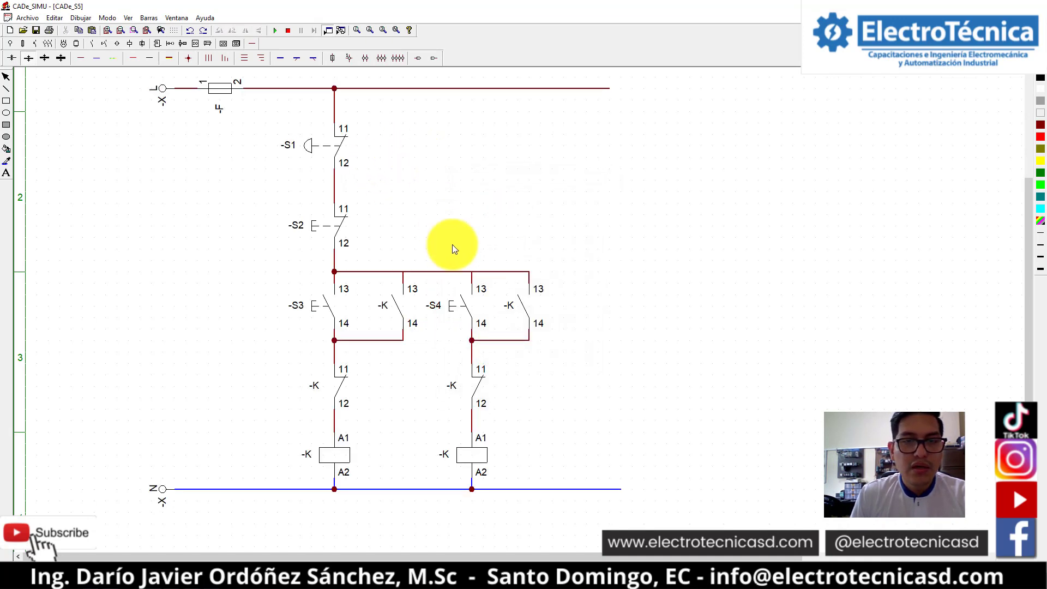
# - Name the first branch's coil and the normally open auxiliary contact parallel to S3 both -KM1
pyautogui.doubleClick(330, 452)
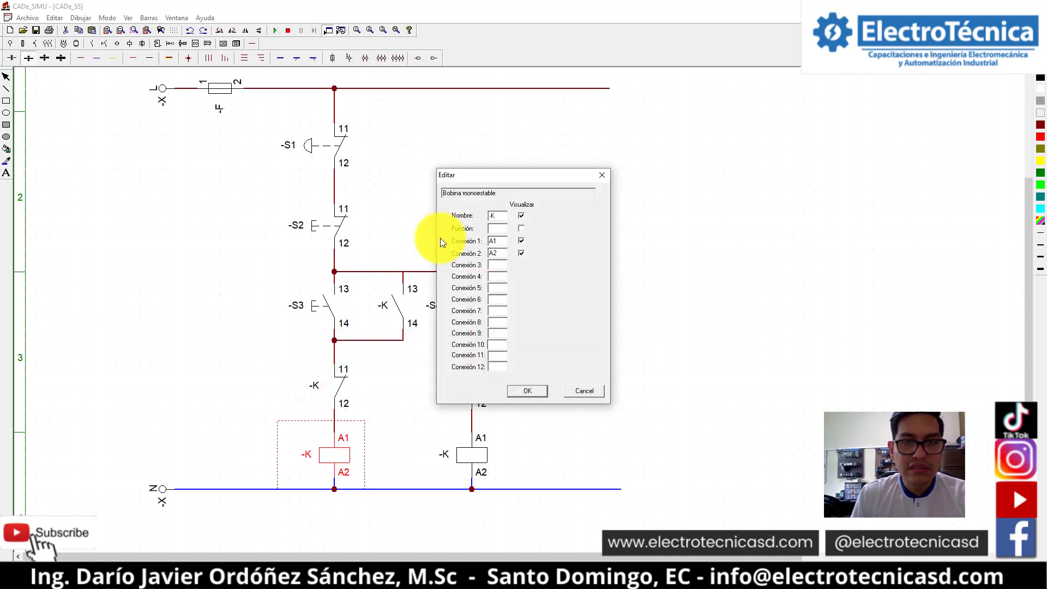
pyautogui.press('Return')
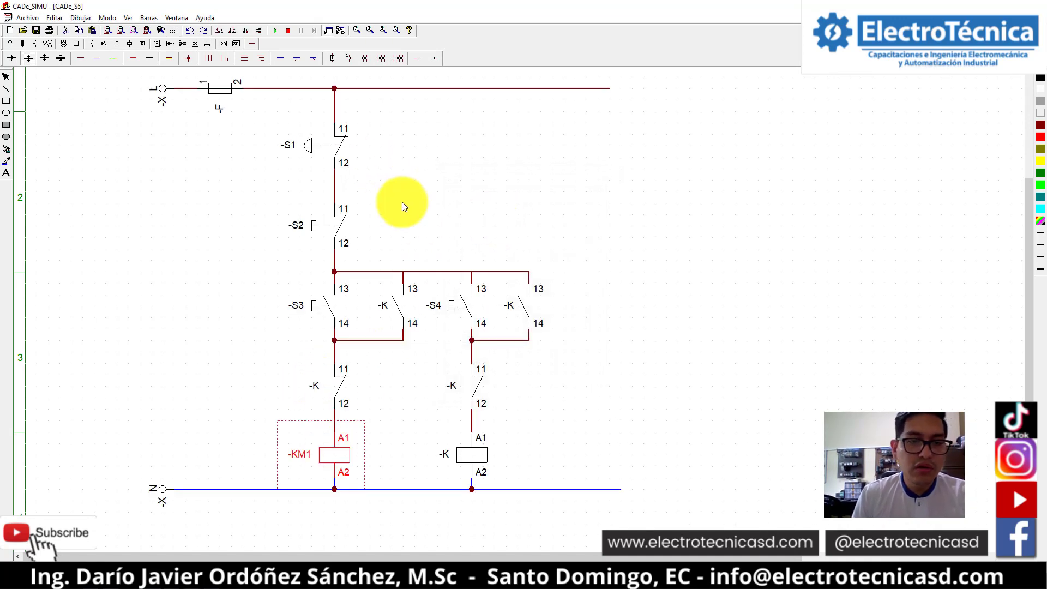
pyautogui.doubleClick(390, 299)
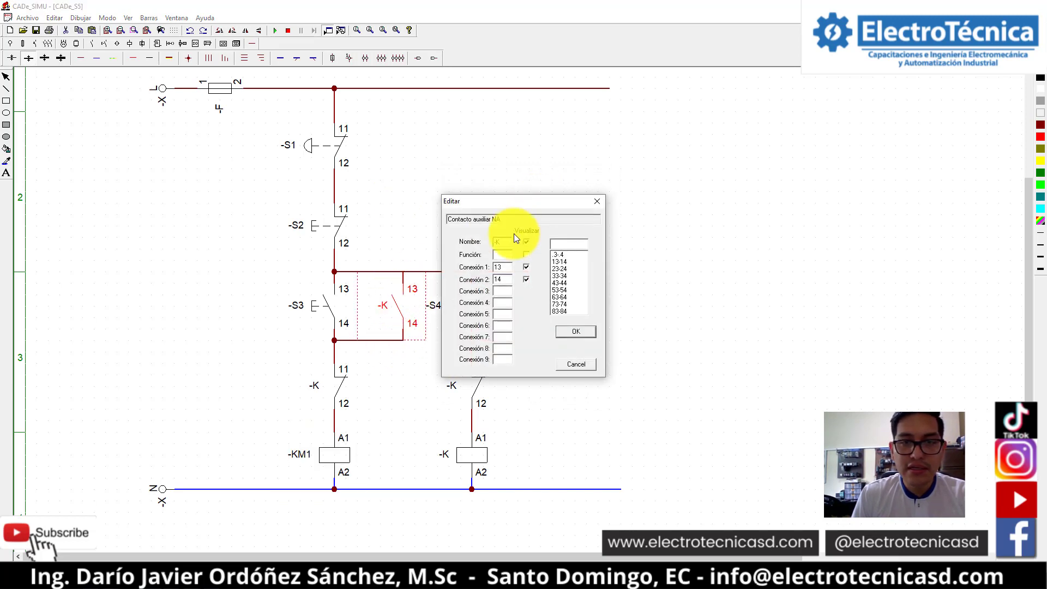
pyautogui.write('M1')
pyautogui.press('Return')
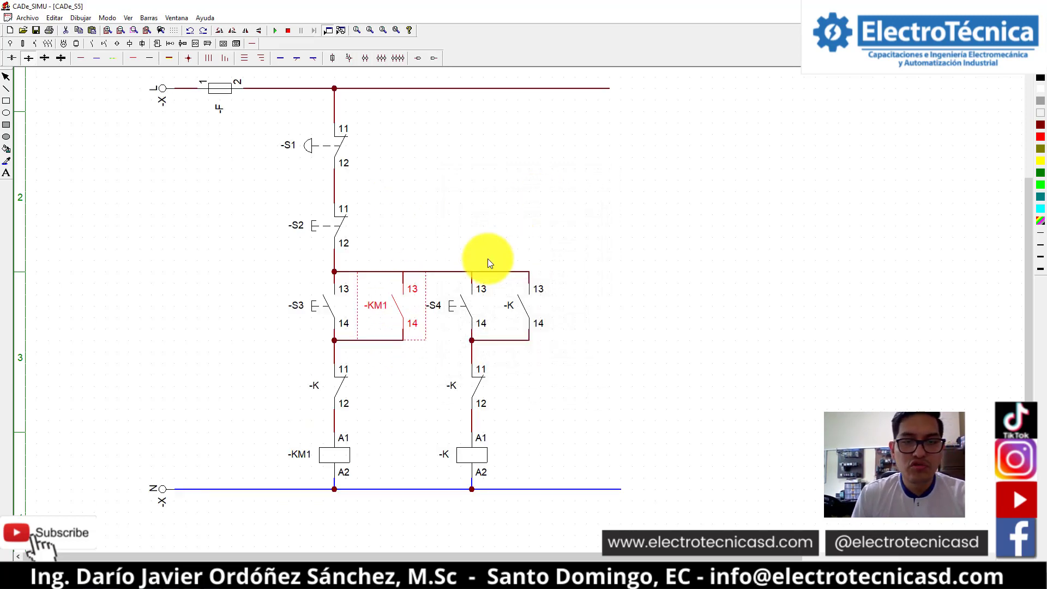
# - Name the second branch's coil and the normally open auxiliary contact parallel to S4 both -KM2
pyautogui.doubleClick(470, 450)
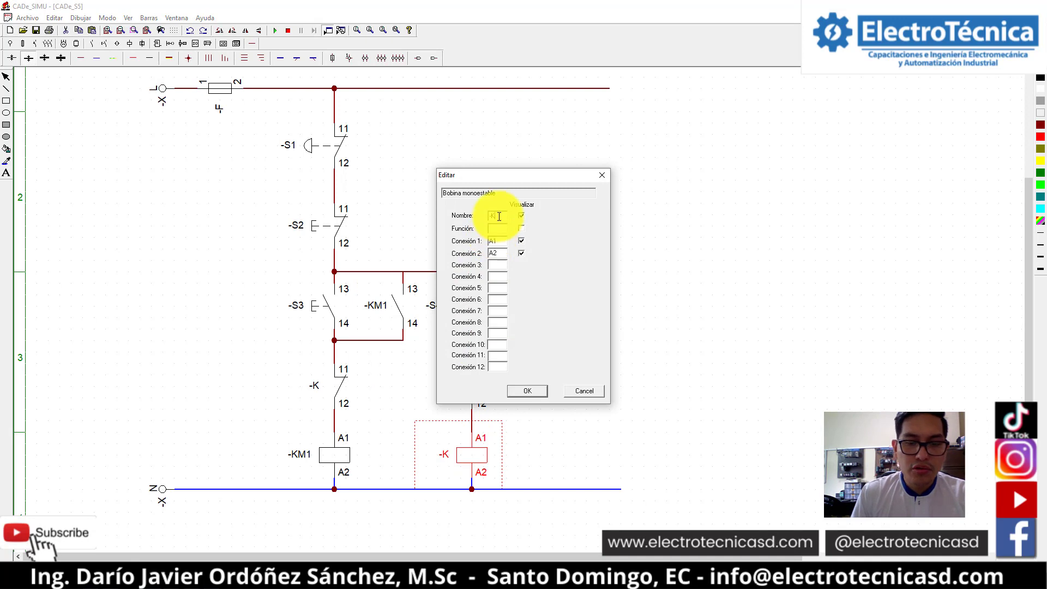
pyautogui.write('M')
pyautogui.press('Return')
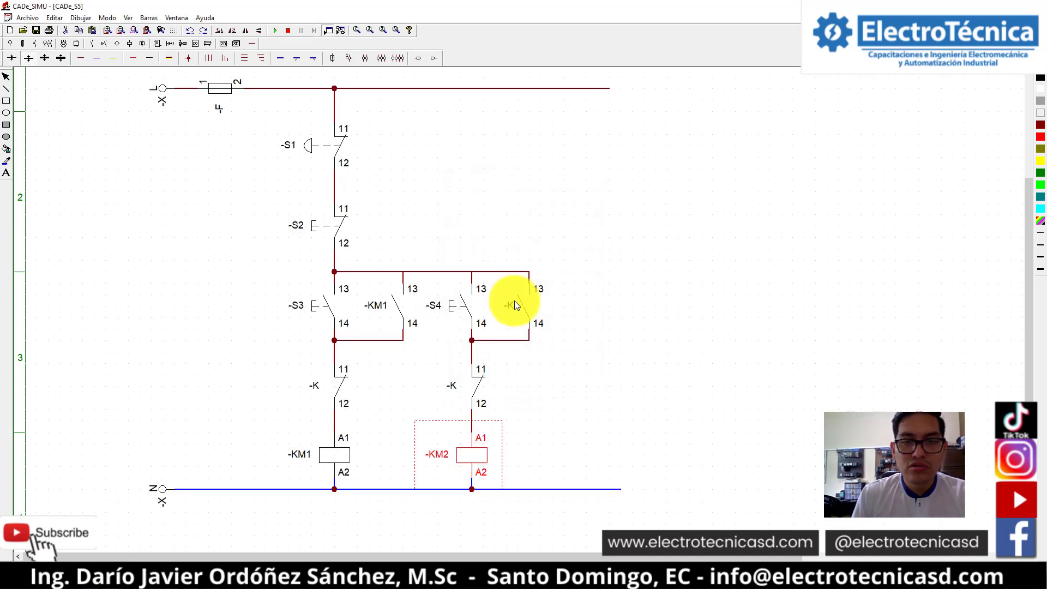
pyautogui.doubleClick(514, 300)
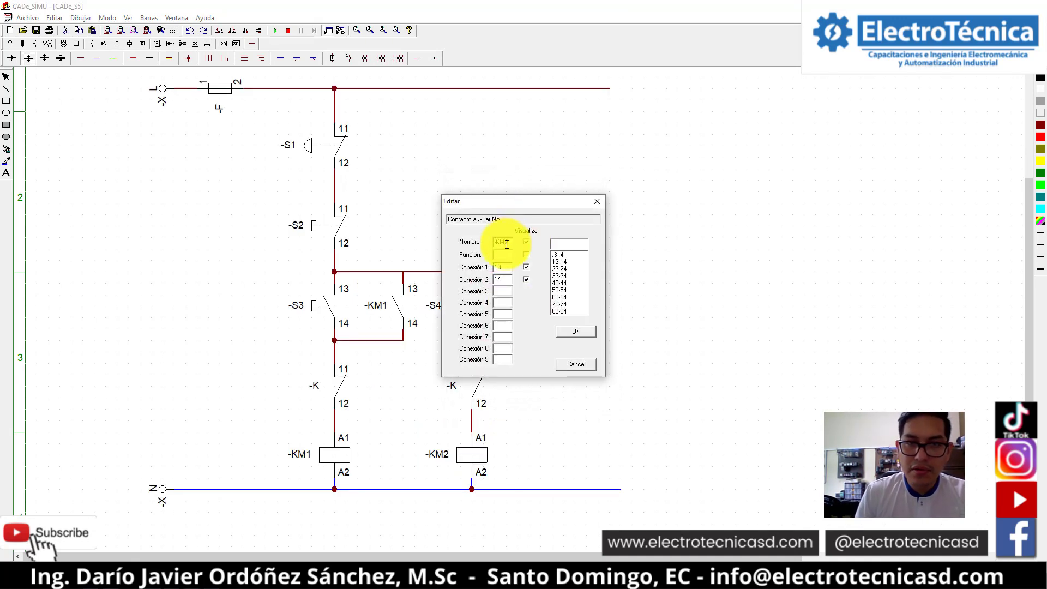
pyautogui.press('Return')
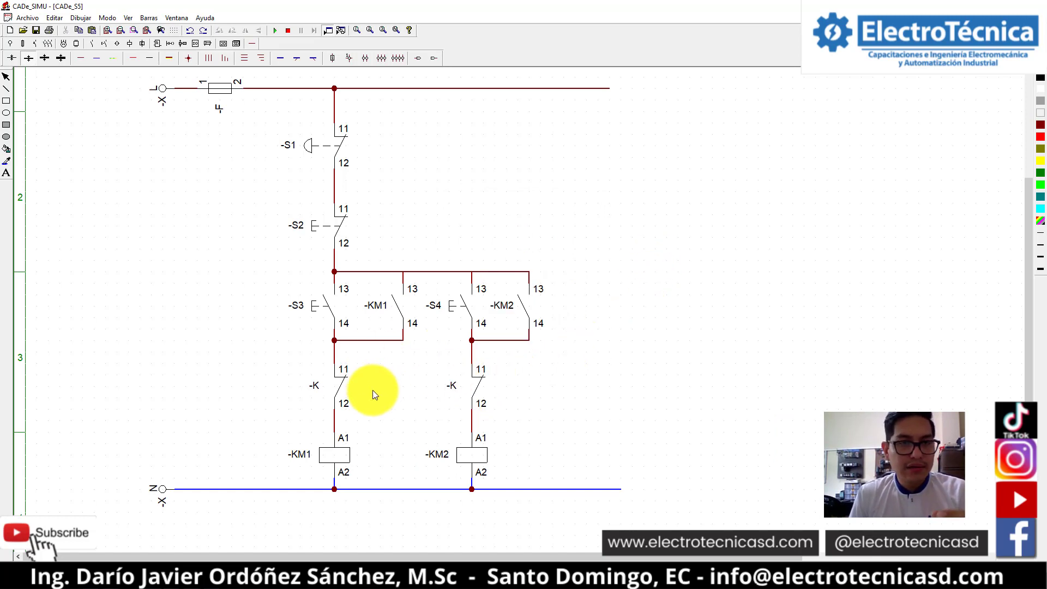
# - Name the normally closed interlock contact above the KM1 coil -KM2
pyautogui.click(352, 387)
pyautogui.click(472, 381)
pyautogui.click(474, 452)
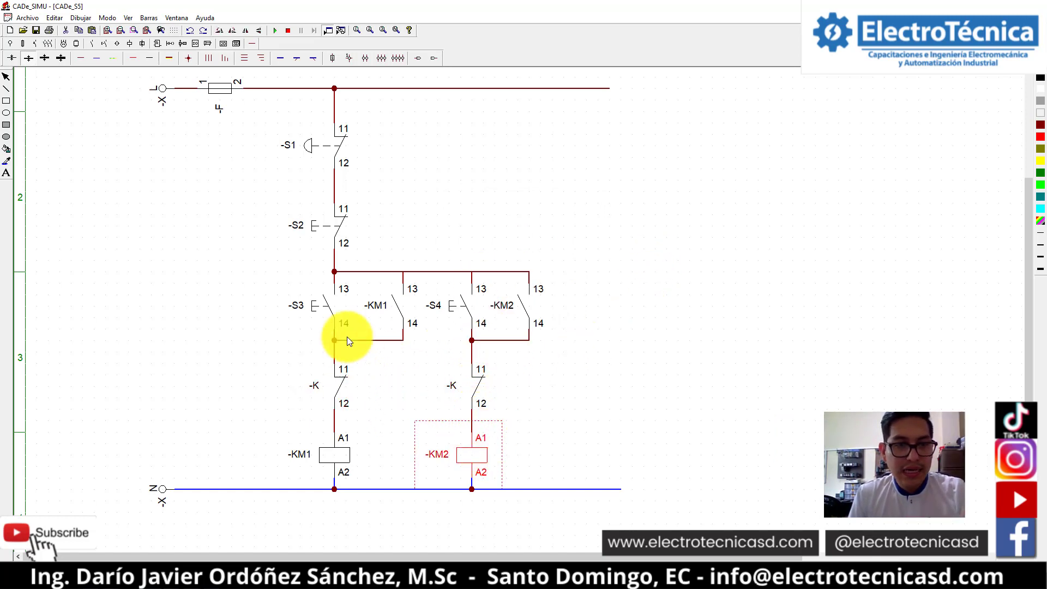
pyautogui.doubleClick(335, 387)
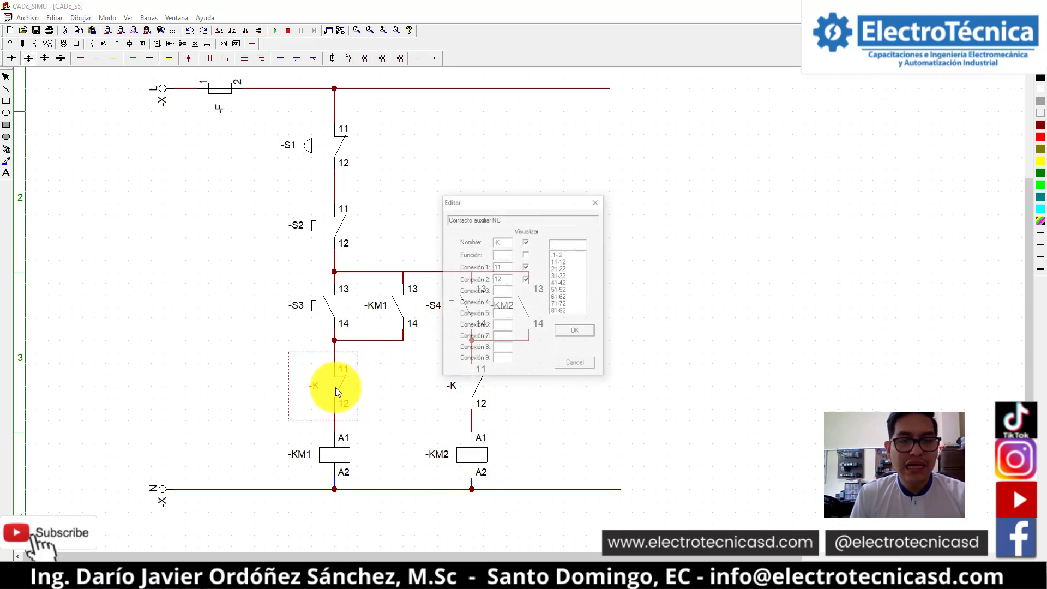
pyautogui.write('M1')
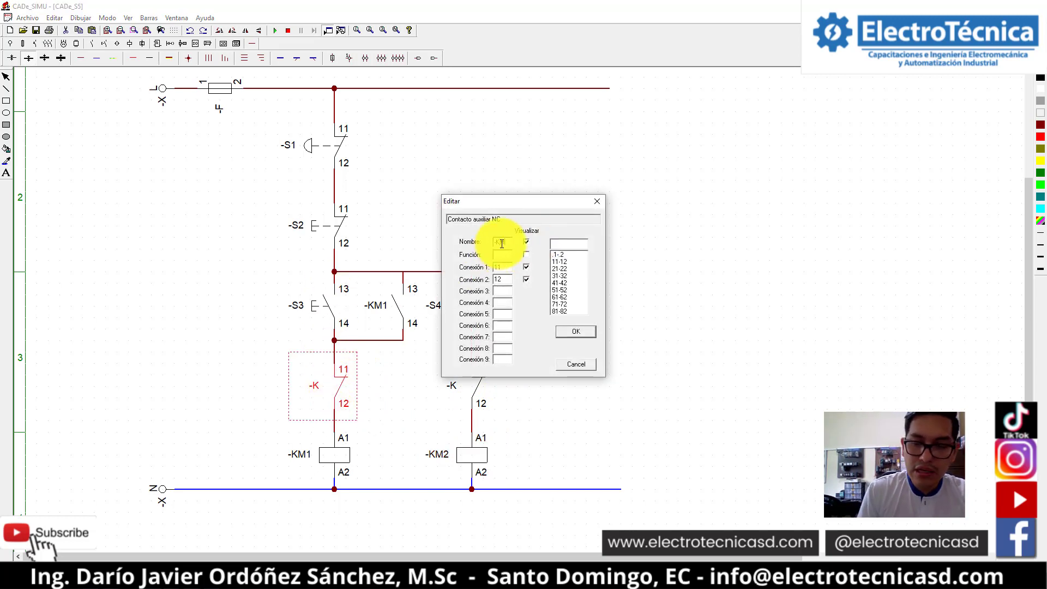
pyautogui.press('Return')
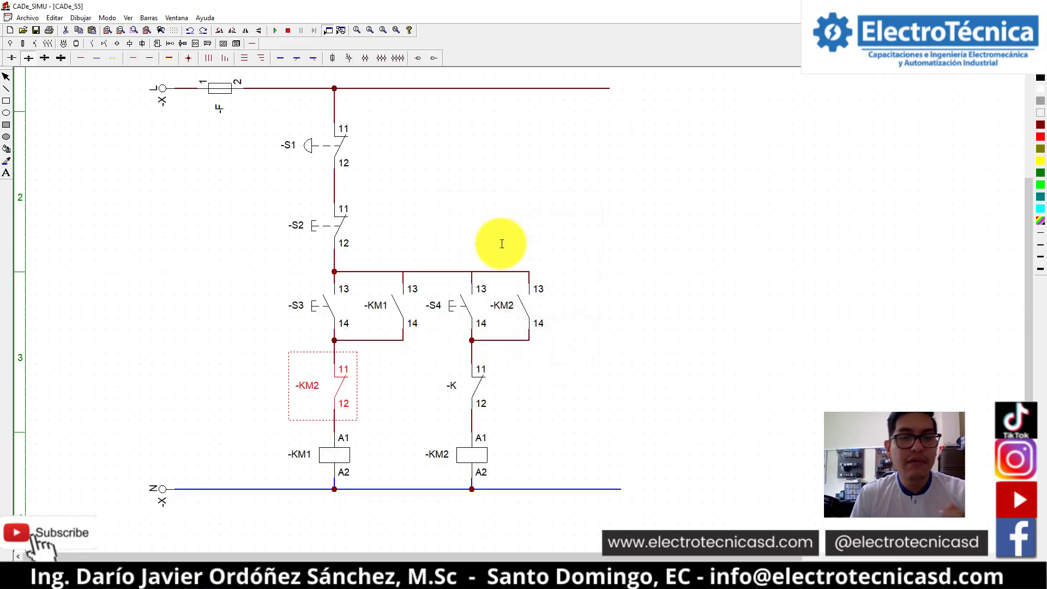
# - Name the normally closed interlock contact above the KM2 coil -KM1
pyautogui.click(481, 450)
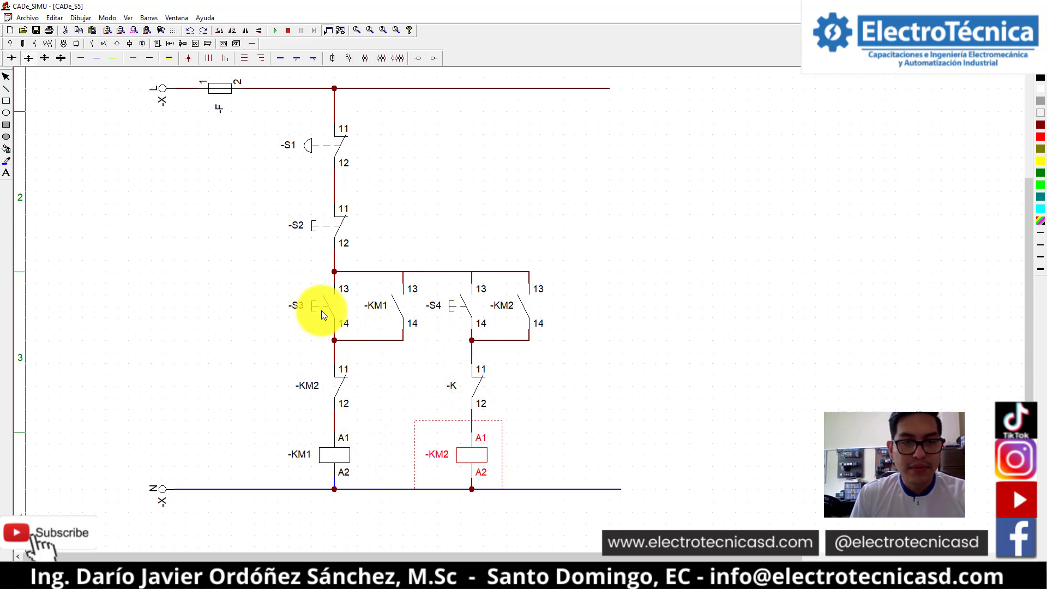
pyautogui.doubleClick(462, 385)
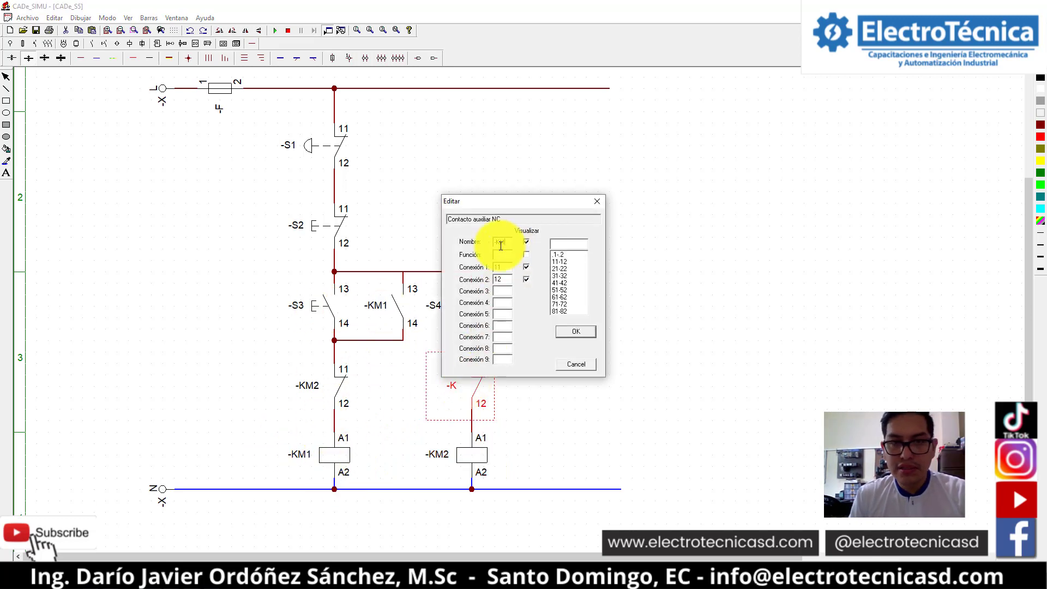
pyautogui.click(583, 331)
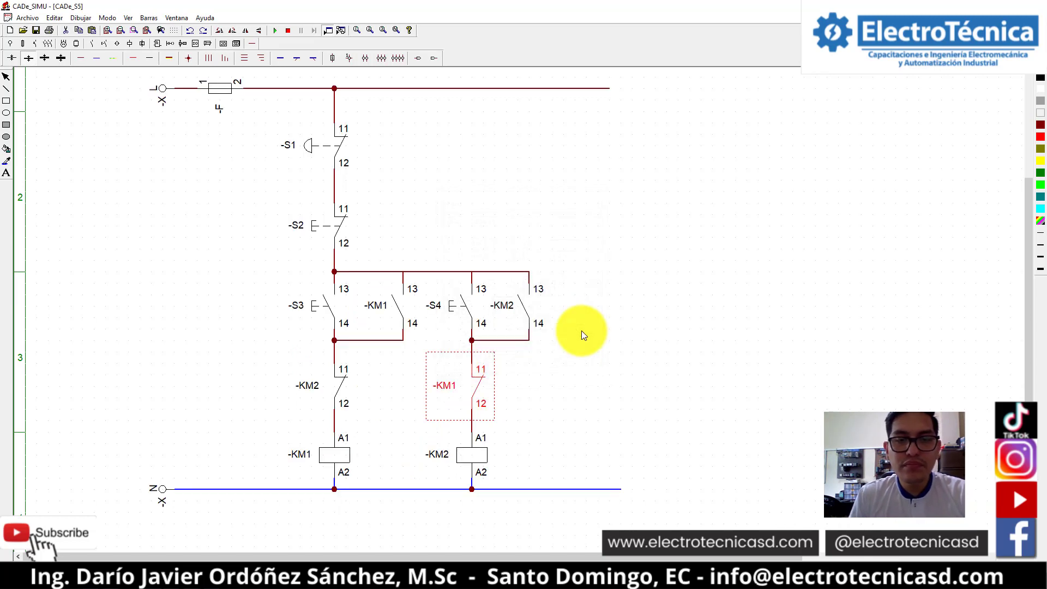
pyautogui.click(740, 414)
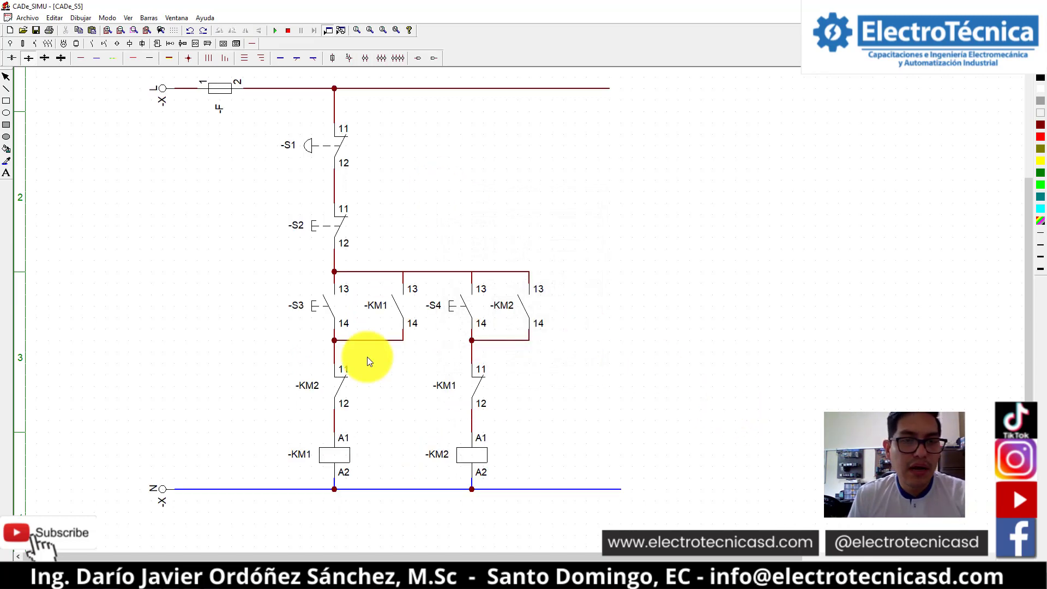
# - Simulate the circuit, energise KM1 with S3 and test the interlock by operating S4 while KM1 is on
pyautogui.click(276, 33)
pyautogui.click(323, 315)
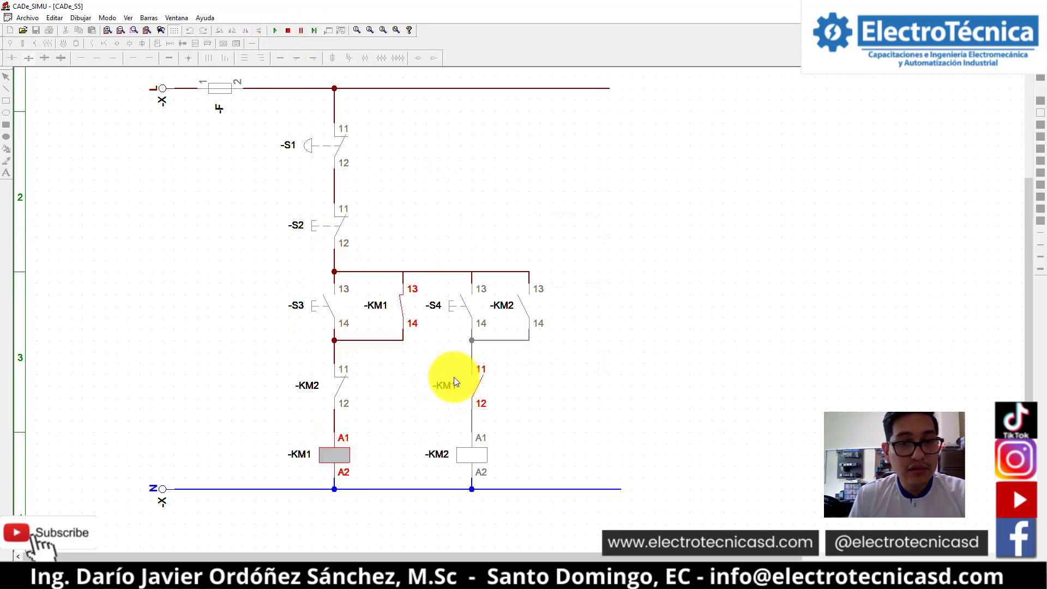
pyautogui.click(472, 307)
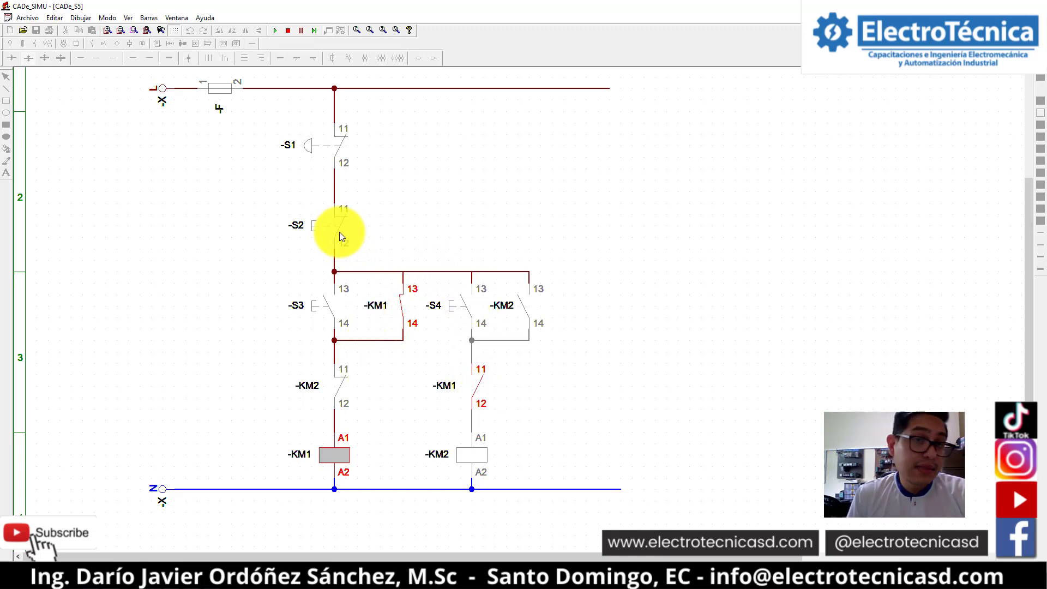
# - Stop the circuit with S2, energise KM2 with S4 and test the interlock by operating S3
pyautogui.click(339, 233)
pyautogui.click(461, 305)
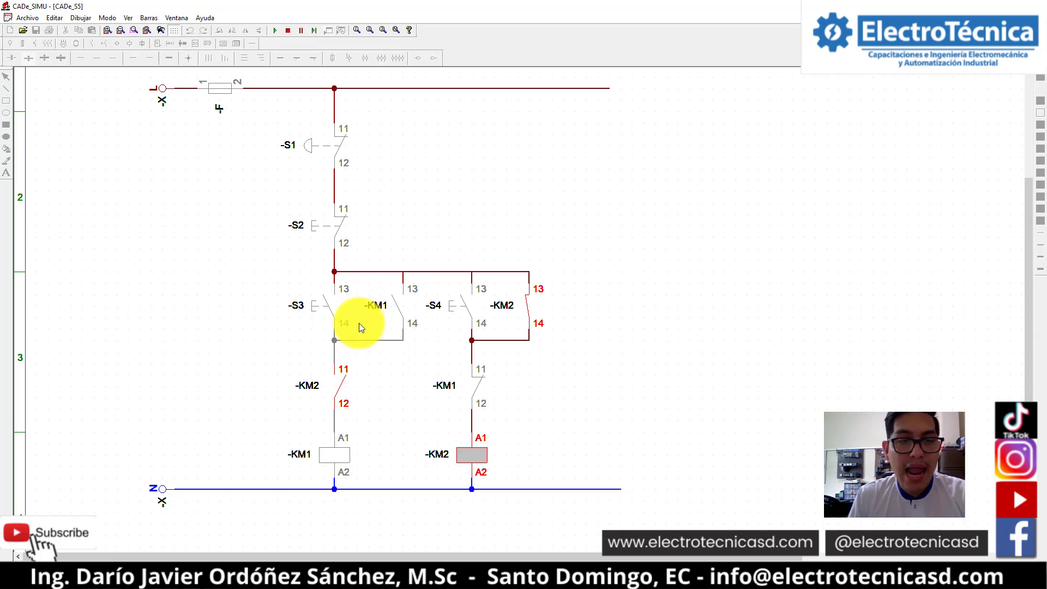
pyautogui.click(334, 305)
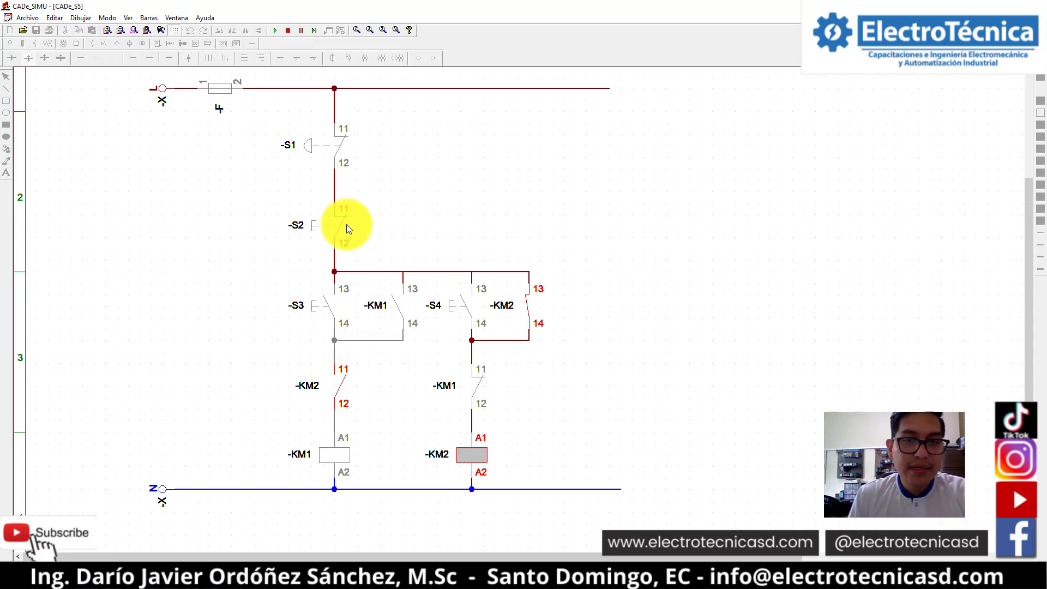
# - Repeat the simulated test, starting KM1 and KM2 in turn with a stop through S2 between and after them
pyautogui.click(346, 224)
pyautogui.click(332, 304)
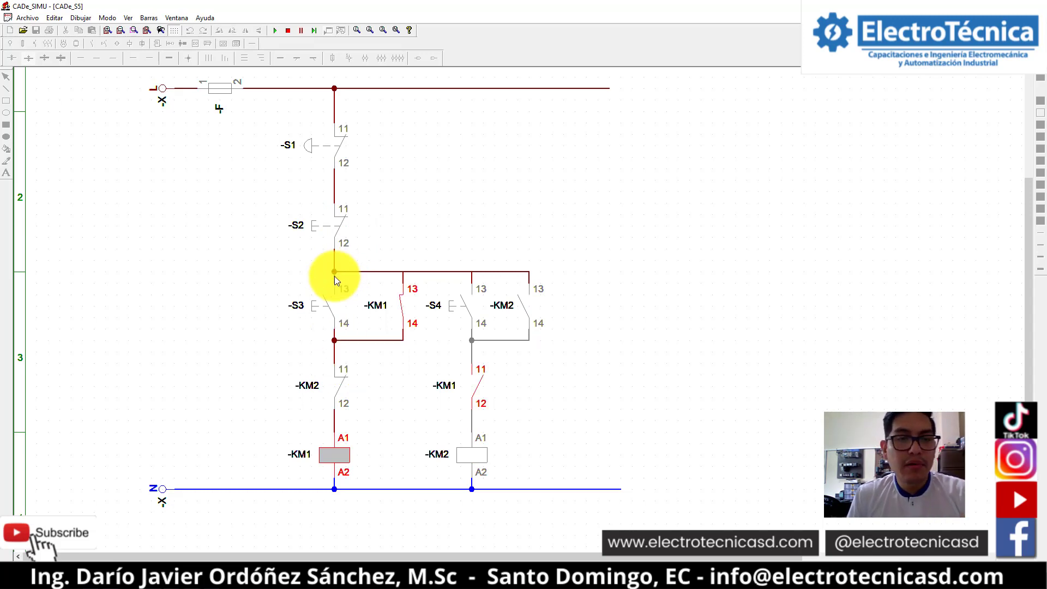
pyautogui.click(340, 238)
pyautogui.click(469, 308)
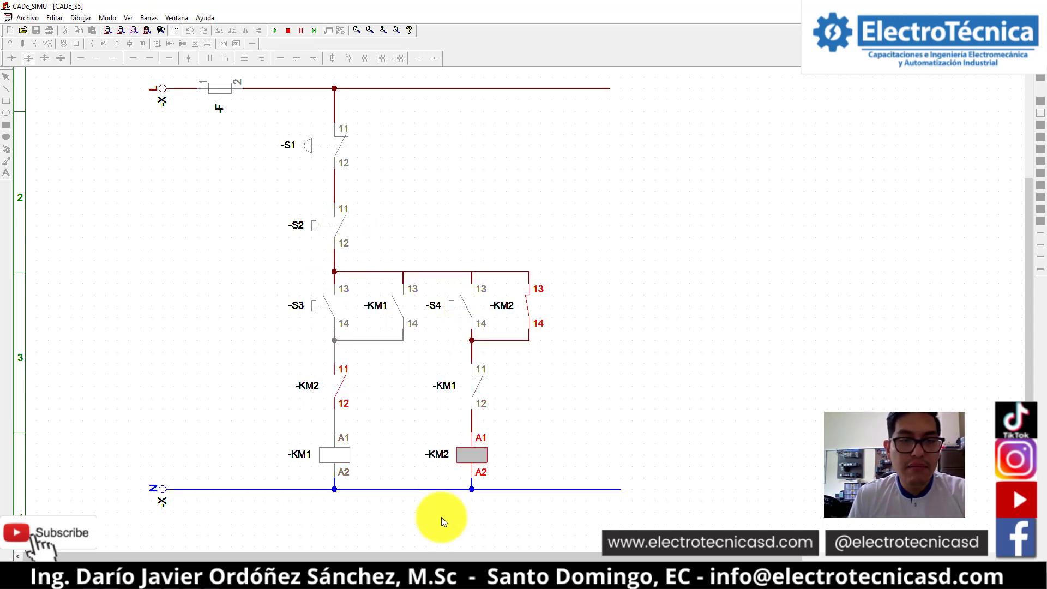
pyautogui.click(329, 309)
pyautogui.click(339, 228)
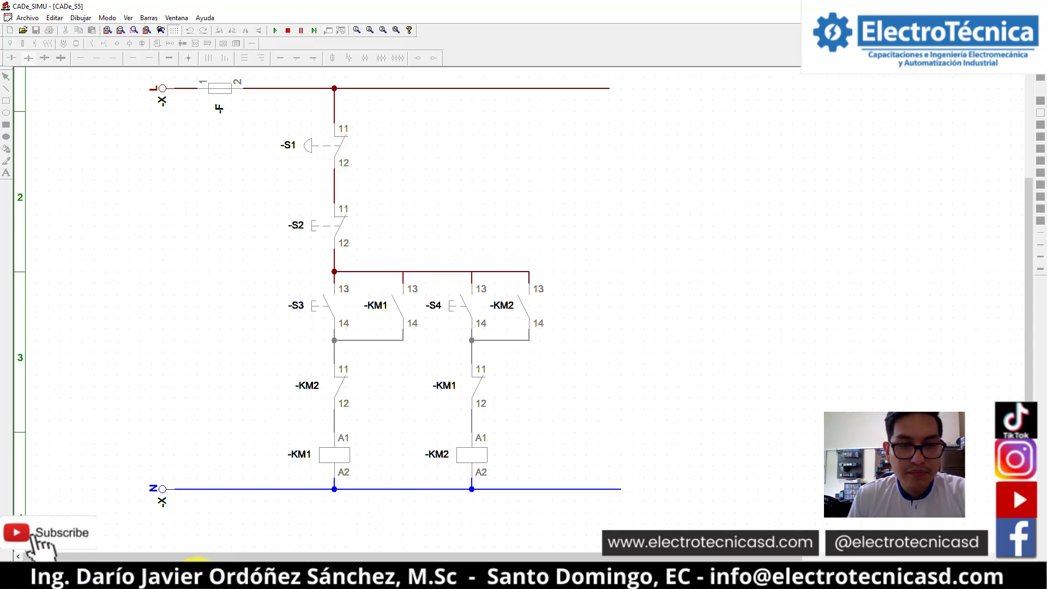
pyautogui.click(198, 581)
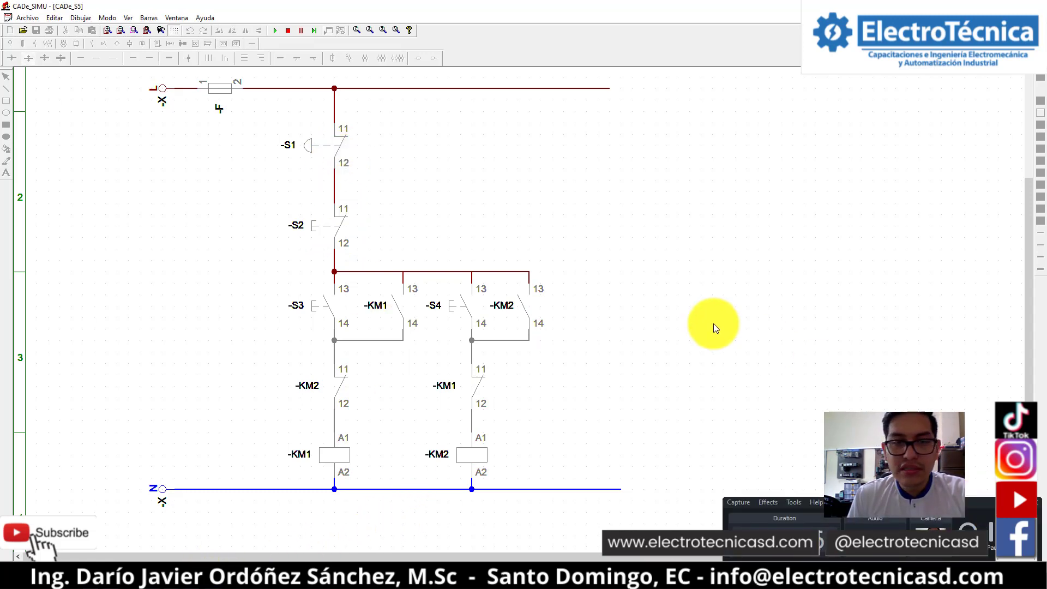
pyautogui.click(1026, 502)
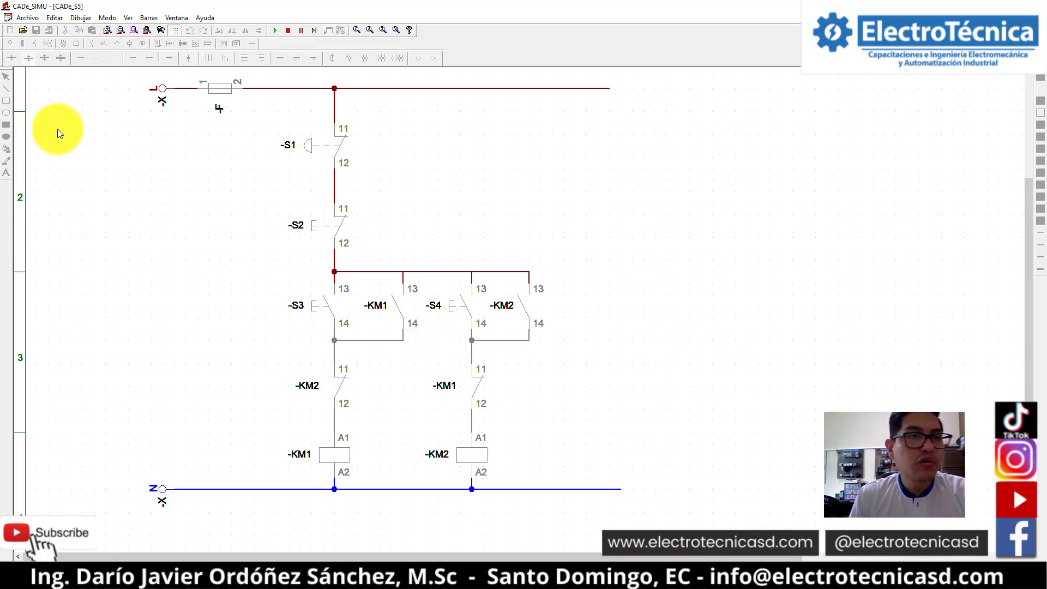
# - End the simulation and place one indicator lamp beside the KM1 coil and another beside the KM2 coil
pyautogui.click(285, 33)
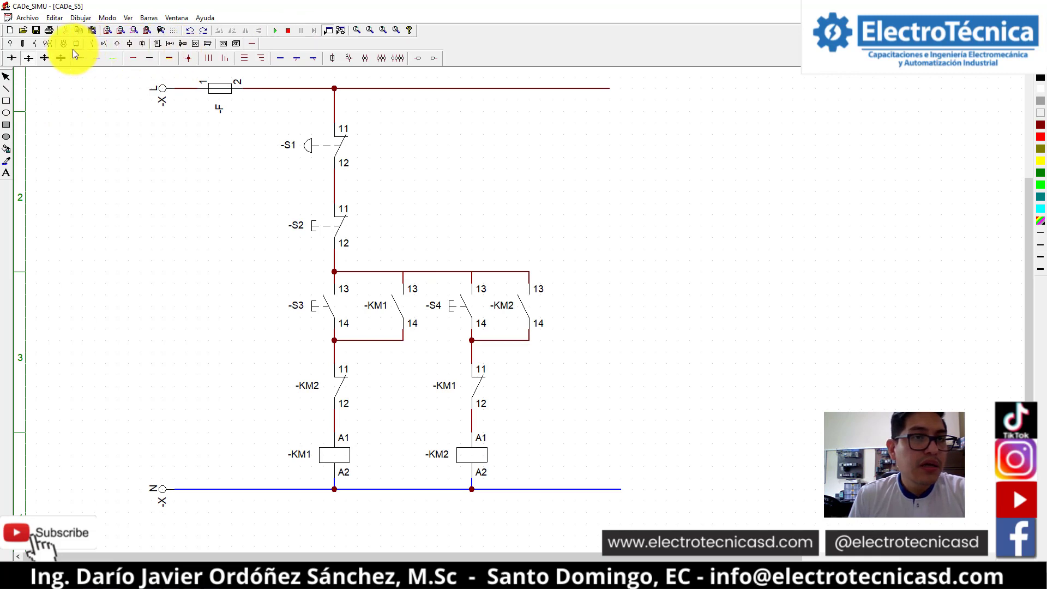
pyautogui.click(10, 43)
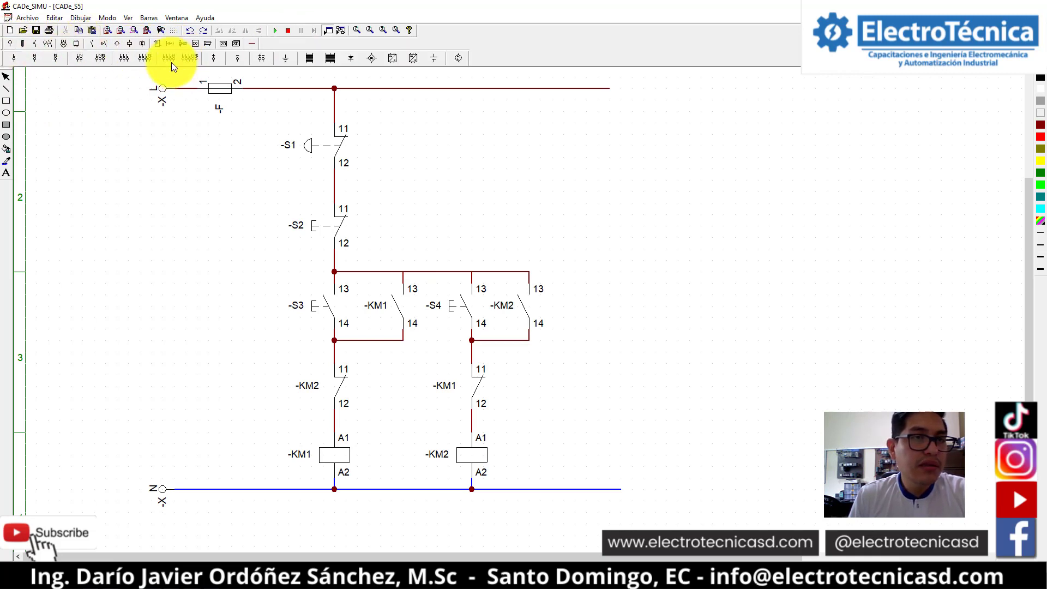
pyautogui.click(130, 44)
pyautogui.click(142, 58)
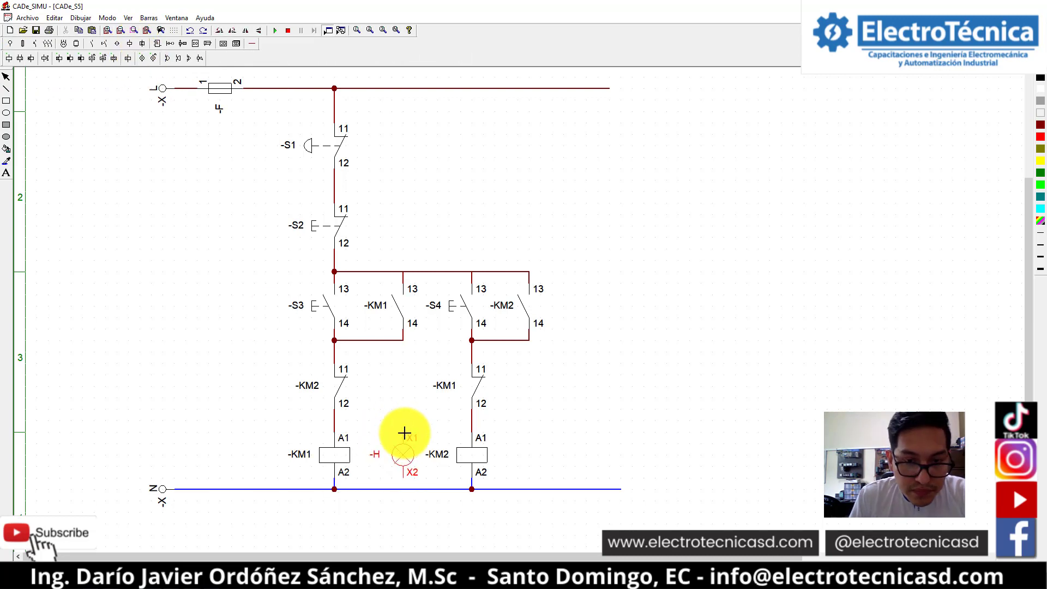
pyautogui.click(404, 434)
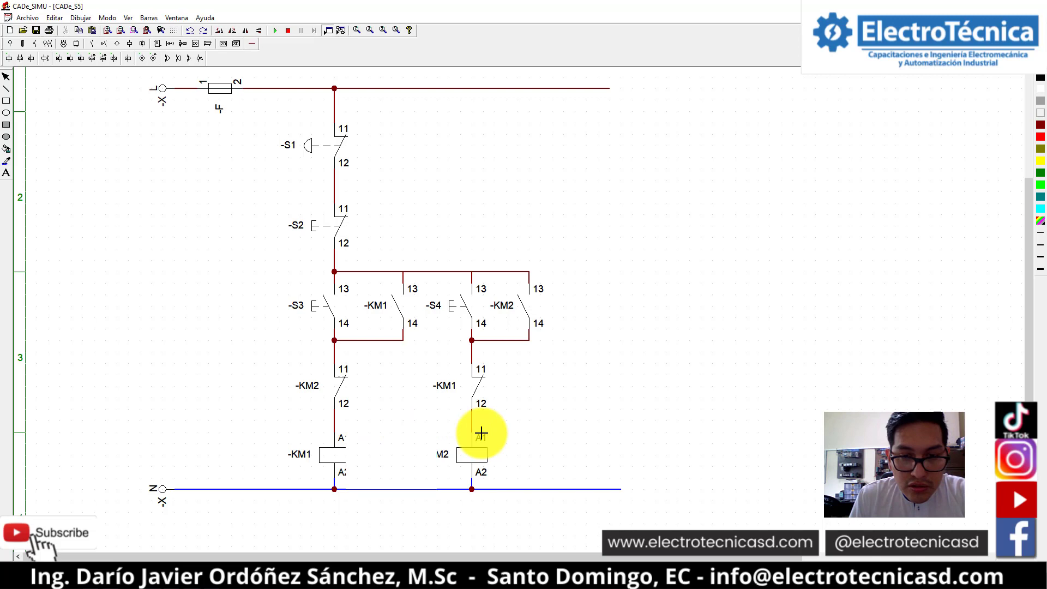
pyautogui.click(536, 439)
pyautogui.rightClick(624, 460)
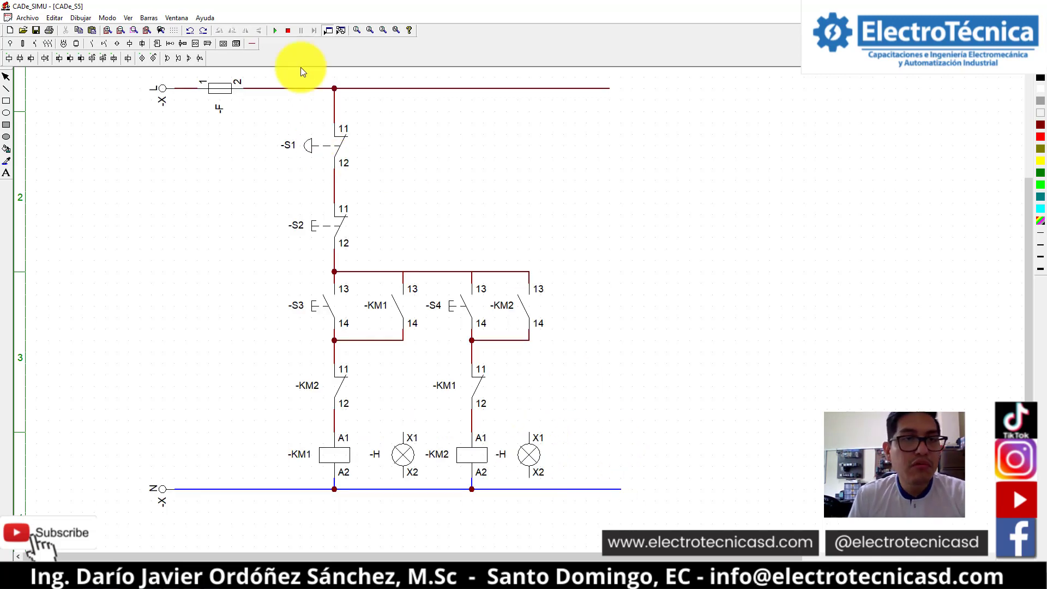
# - Wire each lamp parallel to its neighbouring coil, connecting X1 to the line above A1 and X2 to the neutral line
pyautogui.click(248, 46)
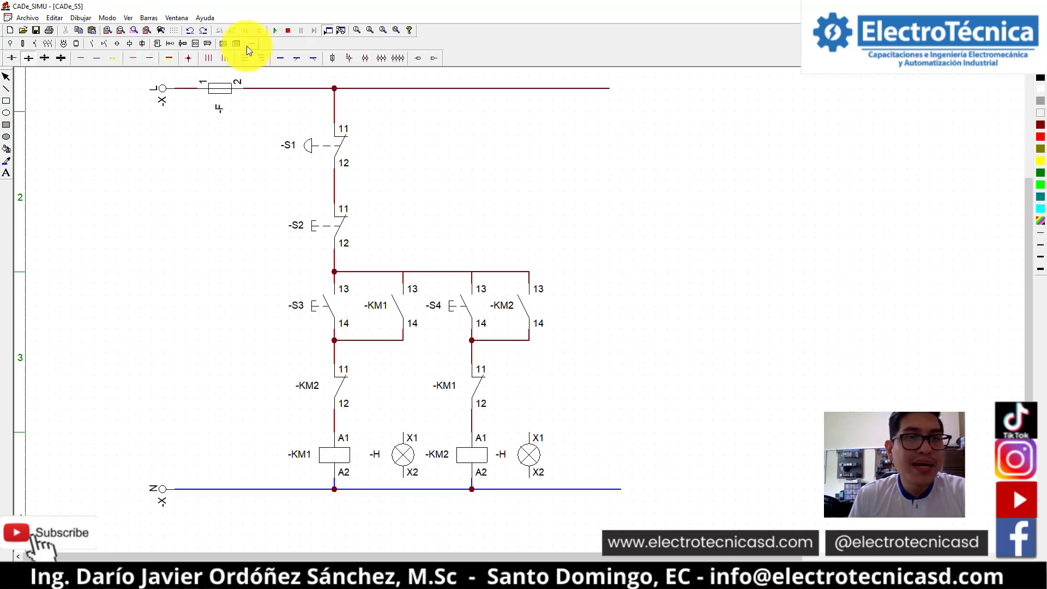
pyautogui.click(76, 56)
pyautogui.moveTo(334, 422); pyautogui.dragTo(407, 428)
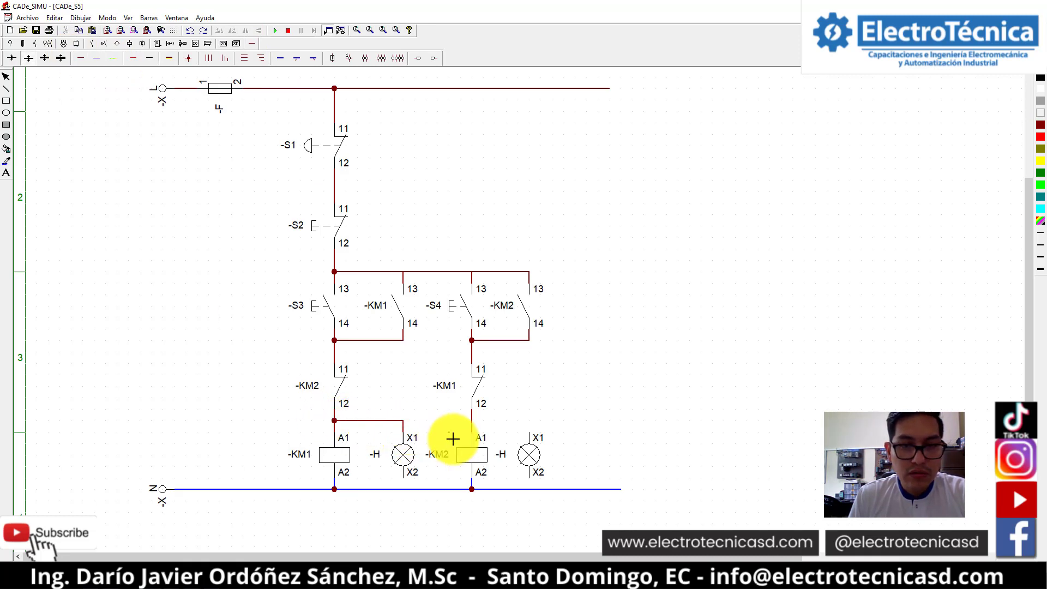
pyautogui.moveTo(472, 428); pyautogui.dragTo(535, 430)
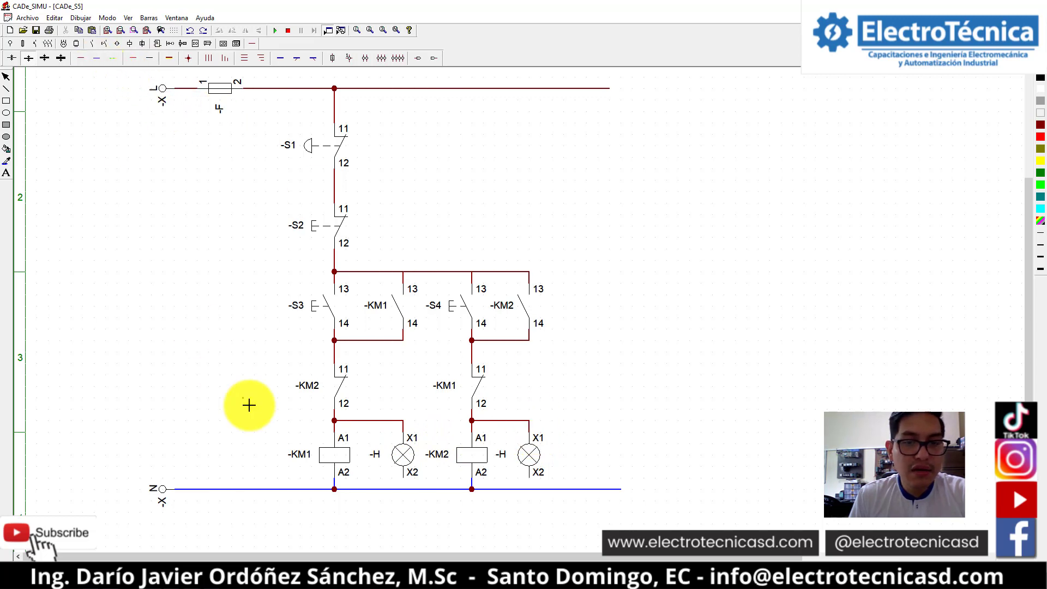
pyautogui.moveTo(403, 480); pyautogui.dragTo(403, 489)
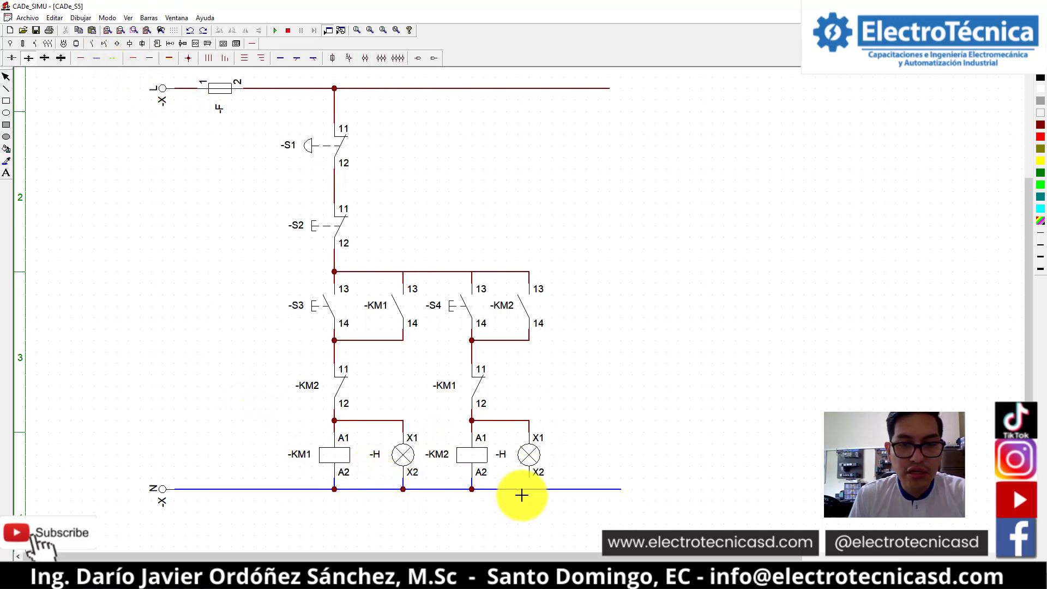
pyautogui.moveTo(533, 483); pyautogui.dragTo(533, 493)
# - Name the lamp beside the KM1 coil -H1 and the lamp beside the KM2 coil -H2
pyautogui.click(407, 458)
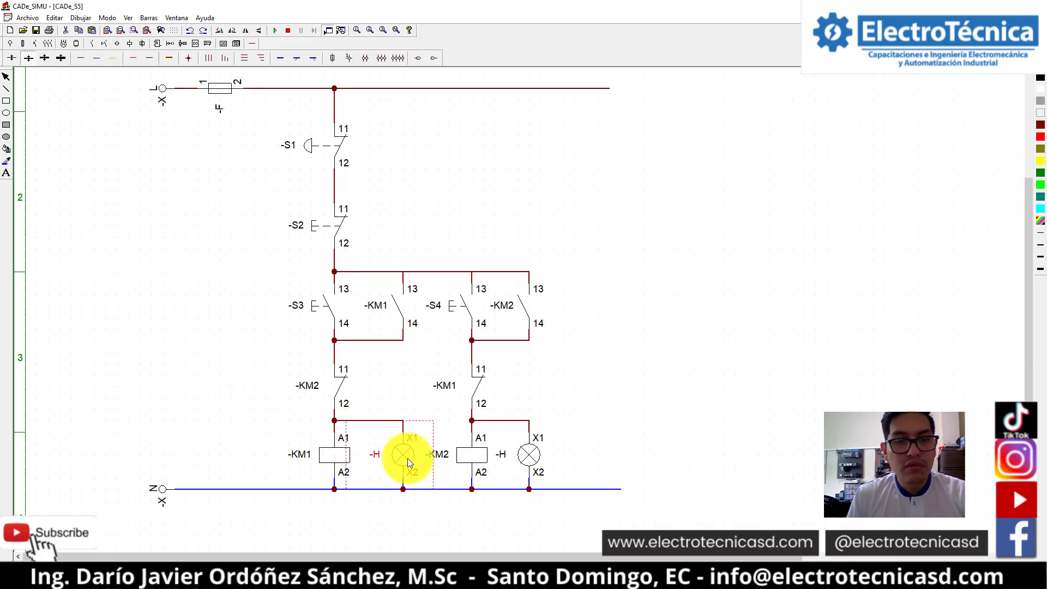
pyautogui.doubleClick(407, 458)
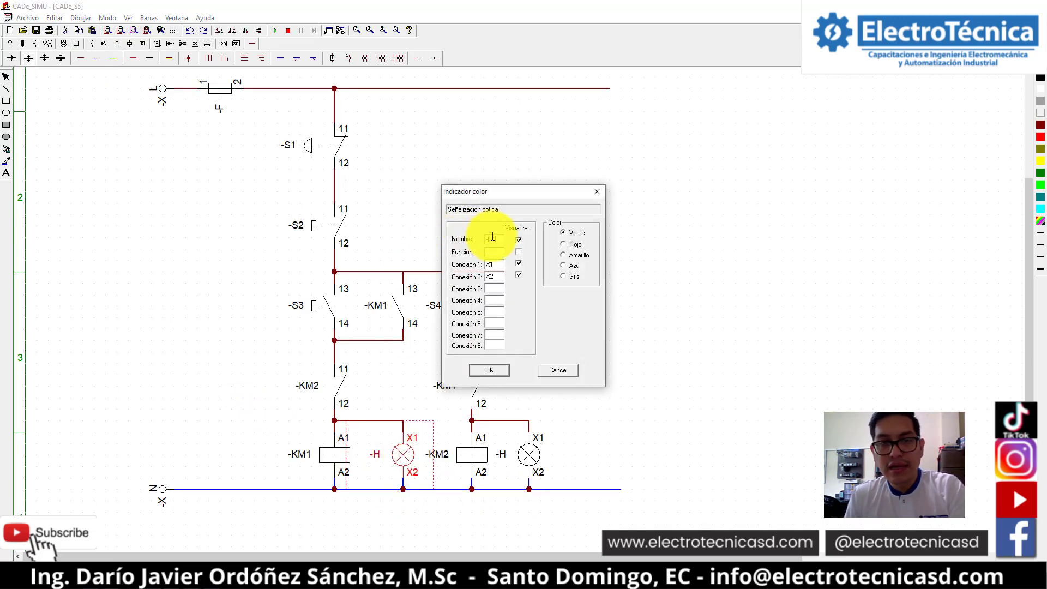
pyautogui.write('1')
pyautogui.press('Return')
pyautogui.doubleClick(522, 456)
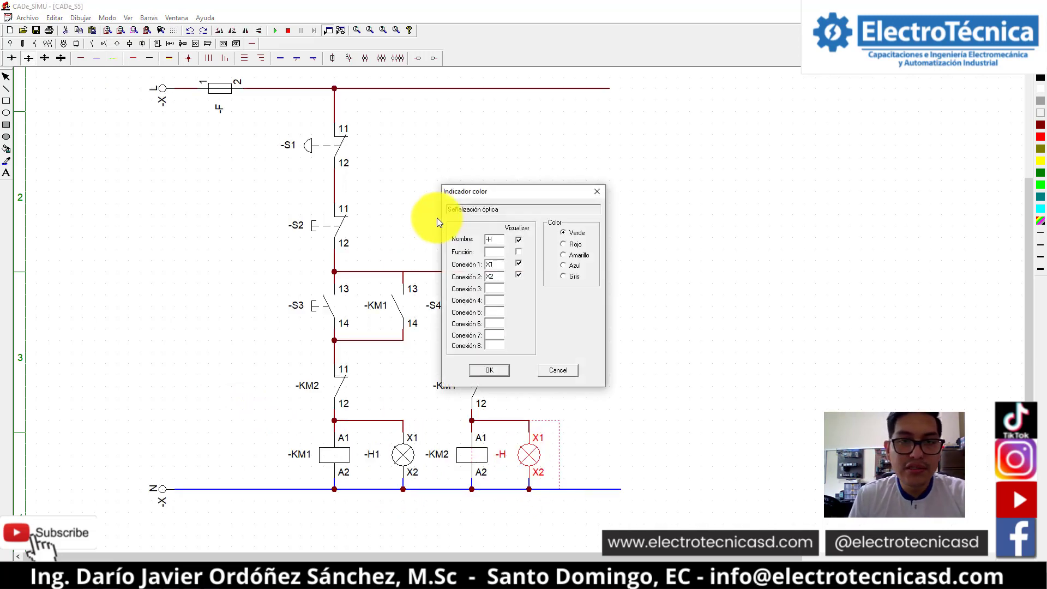
pyautogui.click(498, 237)
pyautogui.write('2')
pyautogui.press('Return')
pyautogui.click(635, 276)
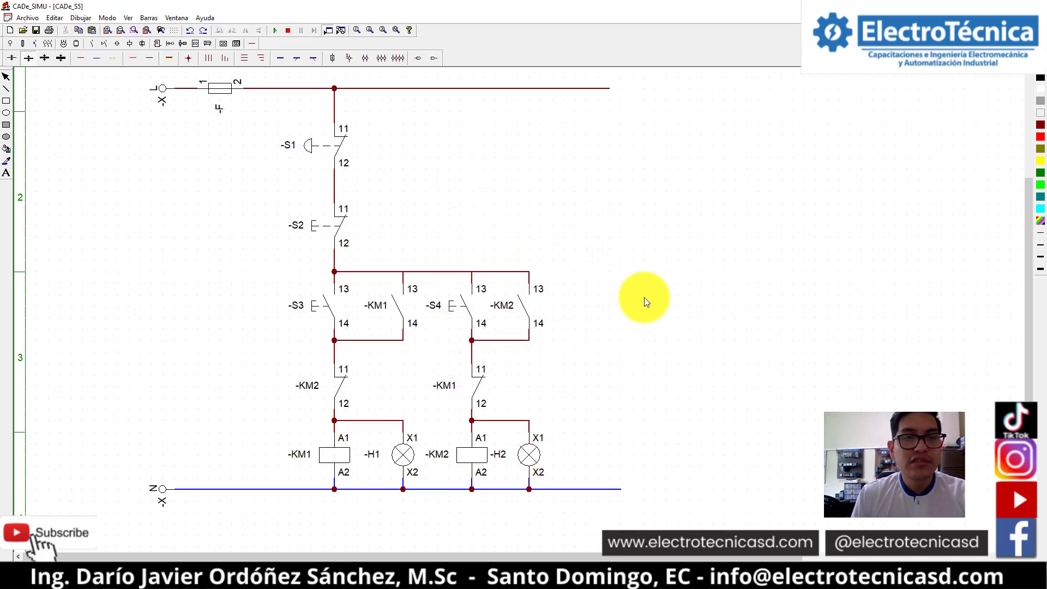
# - Simulate the circuit, starting KM1 with S3 and KM2 with S4, stopping each through S2, and end the simulation
pyautogui.click(276, 31)
pyautogui.click(329, 308)
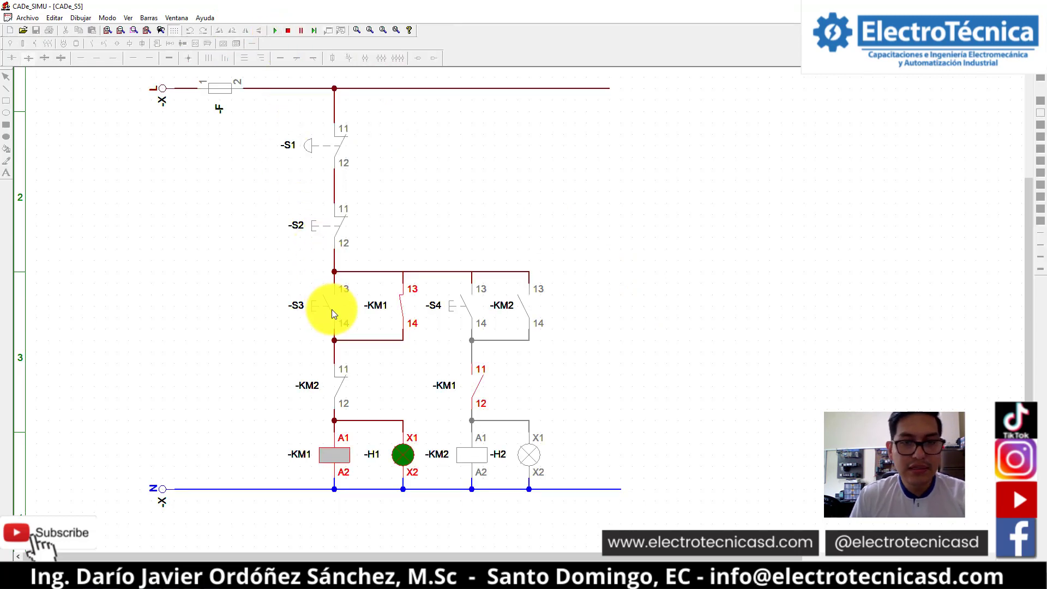
pyautogui.click(340, 235)
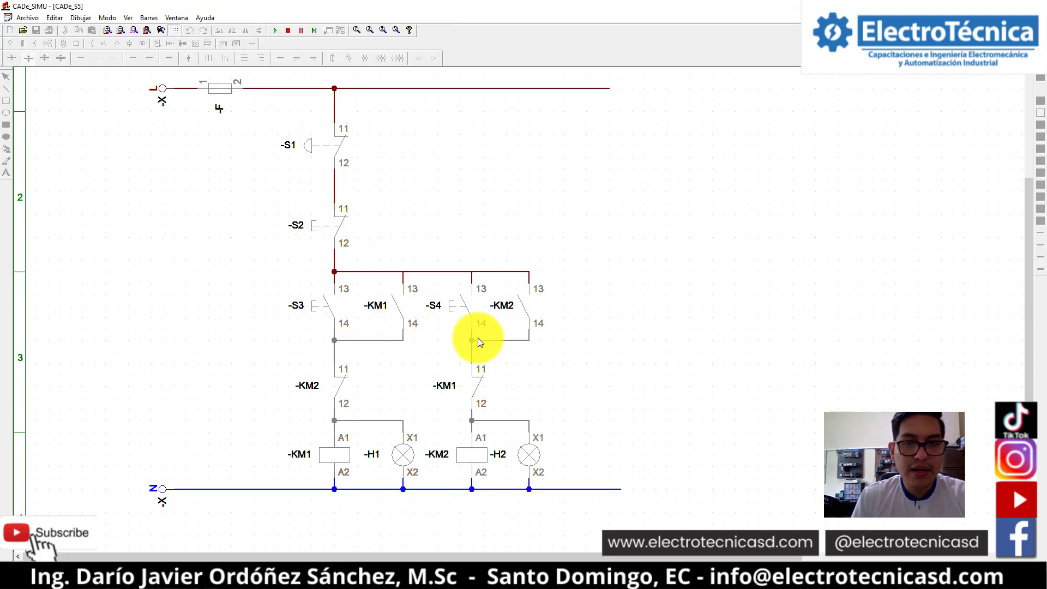
pyautogui.click(469, 321)
pyautogui.click(331, 219)
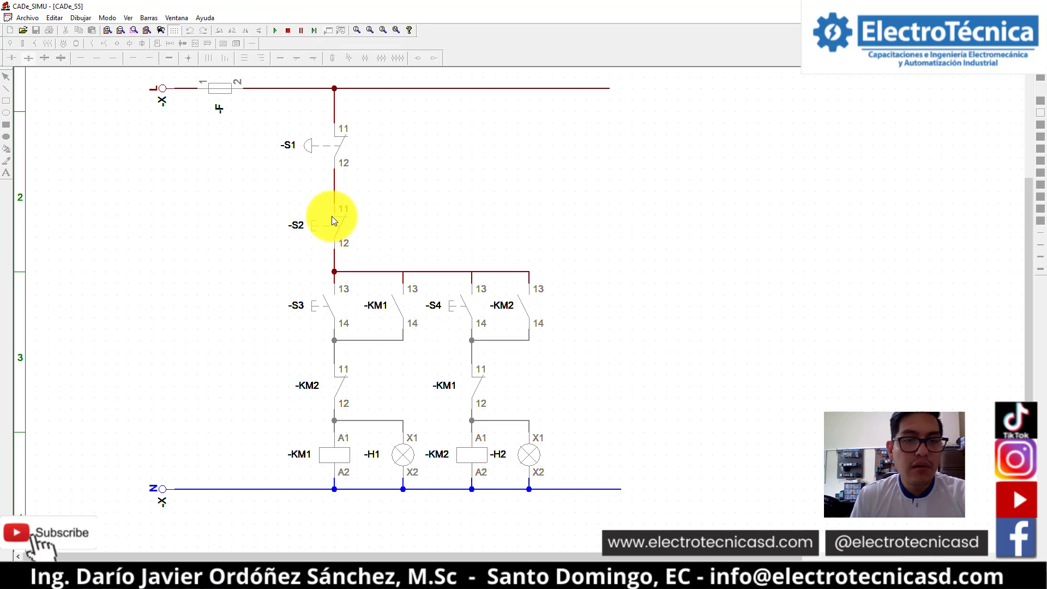
pyautogui.click(288, 30)
# - Shift the whole control circuit left to free drawing space, and realign the L terminal and fuse -F with the line conductor
pyautogui.moveTo(105, 77); pyautogui.dragTo(738, 531)
pyautogui.moveTo(335, 385); pyautogui.dragTo(279, 395)
pyautogui.click(490, 210)
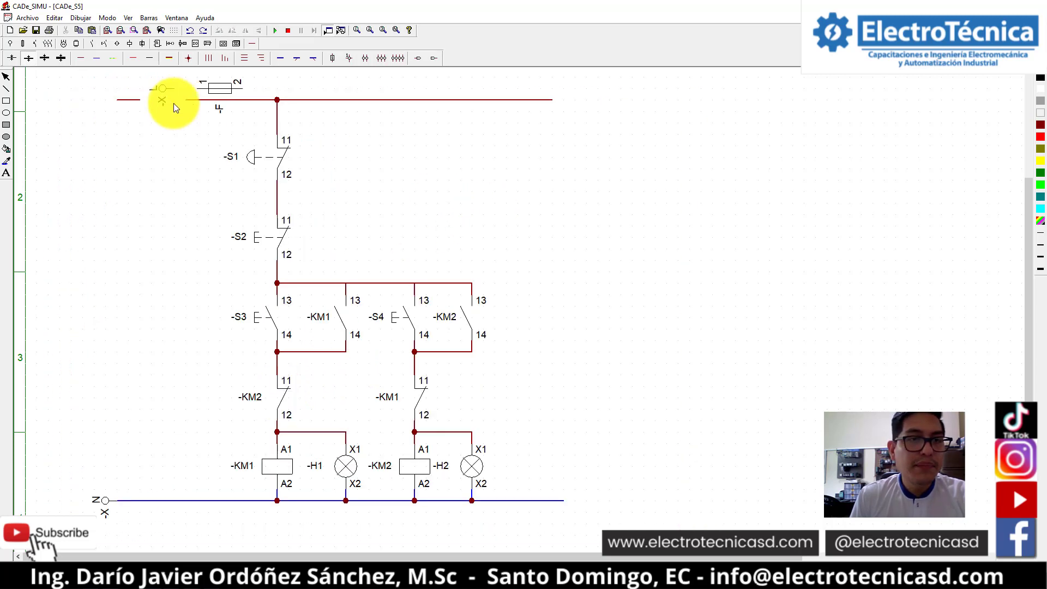
pyautogui.moveTo(174, 103); pyautogui.dragTo(106, 115)
pyautogui.moveTo(214, 102); pyautogui.dragTo(156, 109)
pyautogui.click(686, 306)
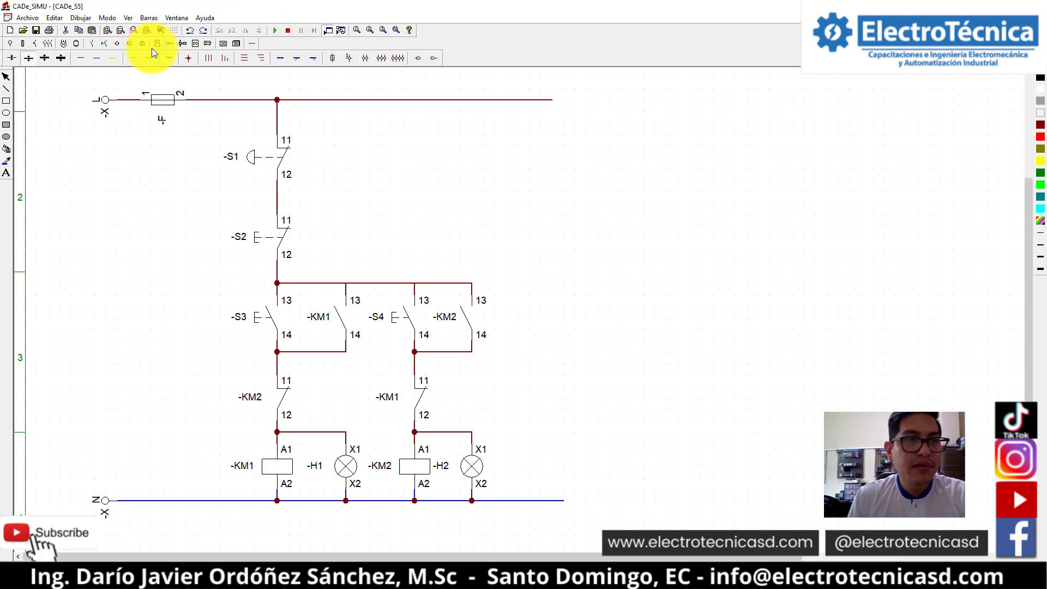
# - Place an L1, L2, L3 and PE supply terminal block beside the control circuit and rotate it so its terminals stack vertically
pyautogui.click(10, 43)
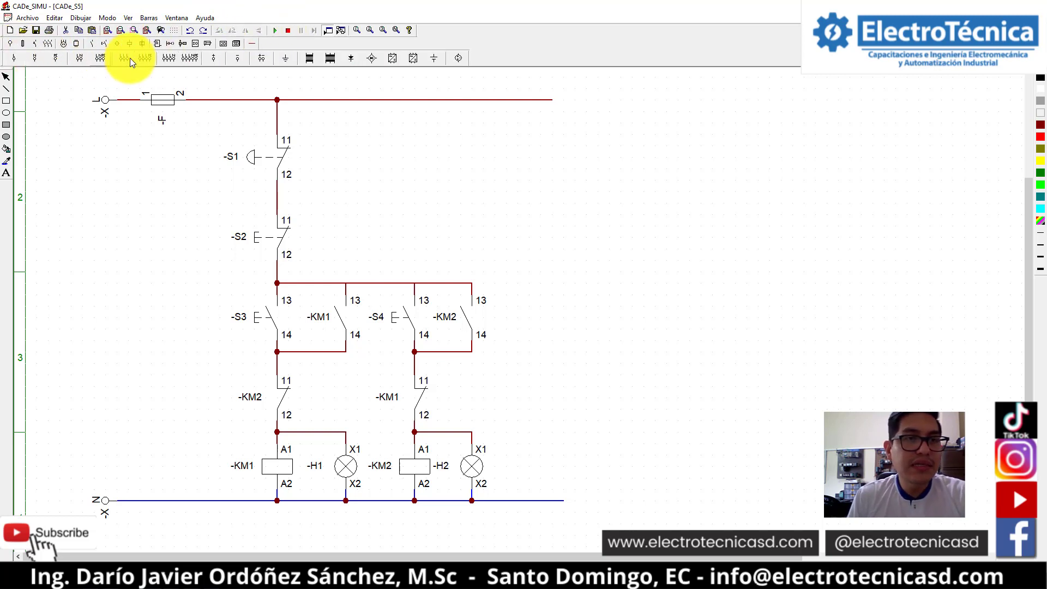
pyautogui.click(146, 59)
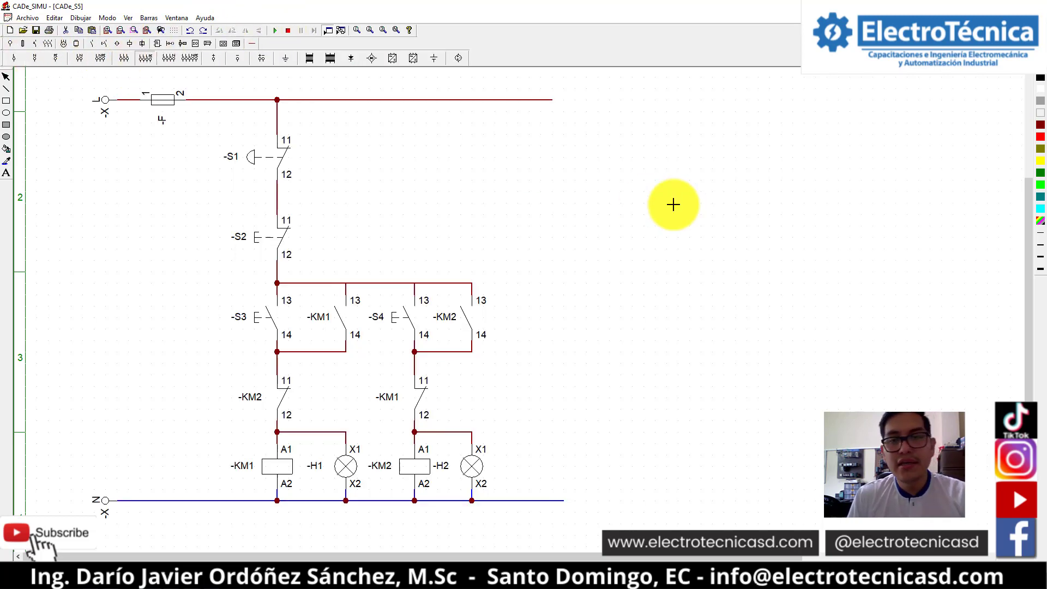
pyautogui.click(646, 183)
pyautogui.click(665, 175)
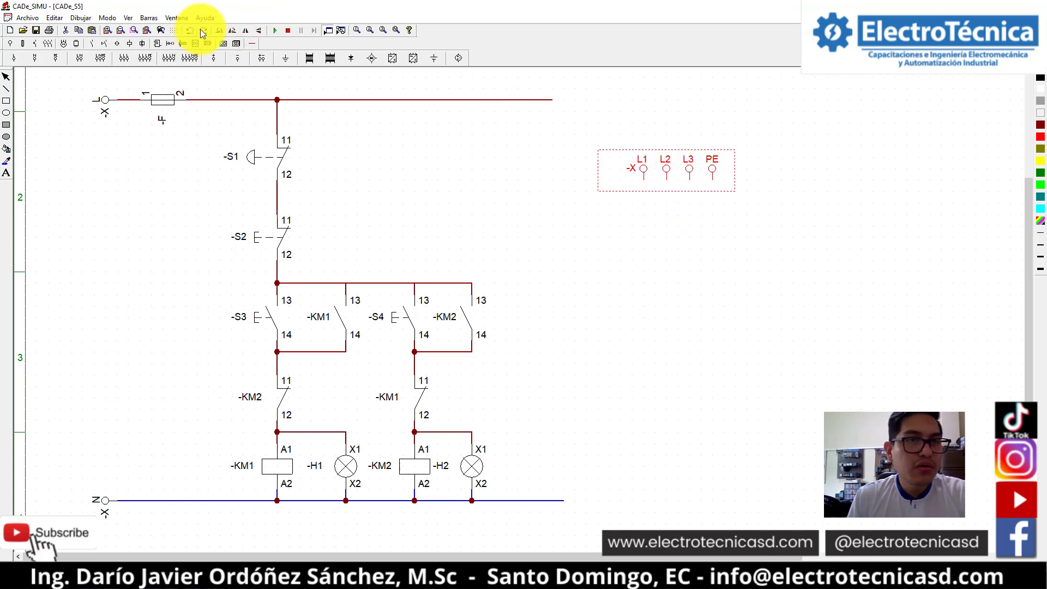
pyautogui.click(221, 31)
pyautogui.click(619, 145)
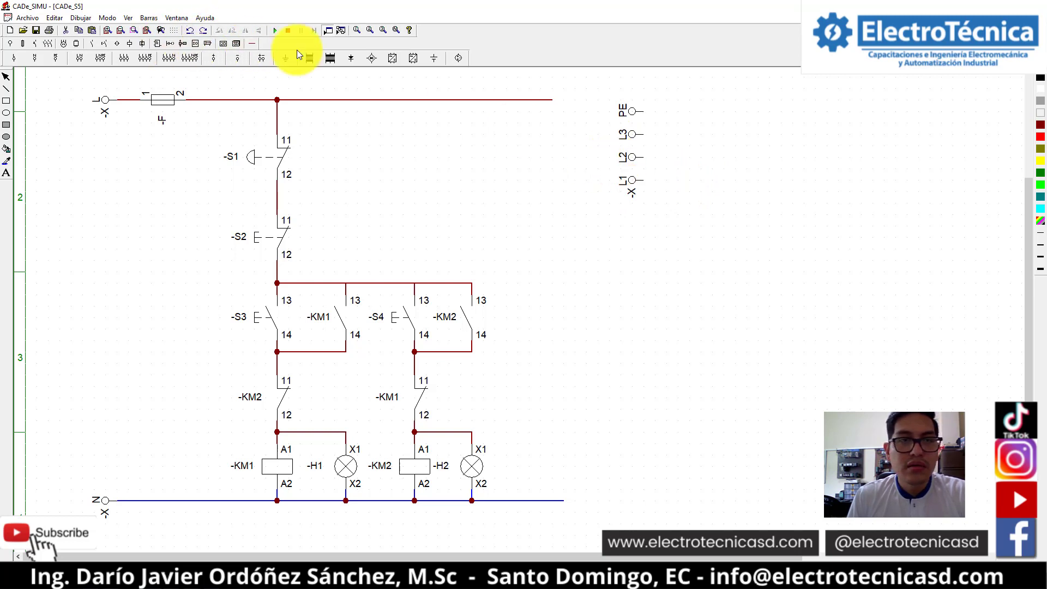
# - Try the three-phase supply flipped vertically, restore PE to the top, and align PE with the control circuit's L line
pyautogui.click(639, 144)
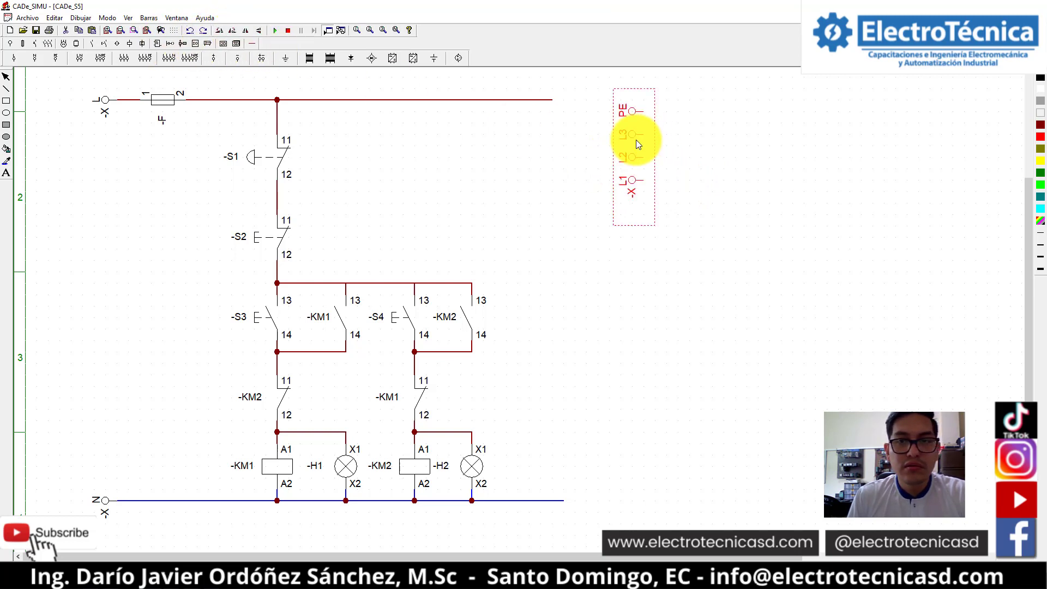
pyautogui.click(258, 31)
pyautogui.moveTo(637, 205); pyautogui.dragTo(634, 189)
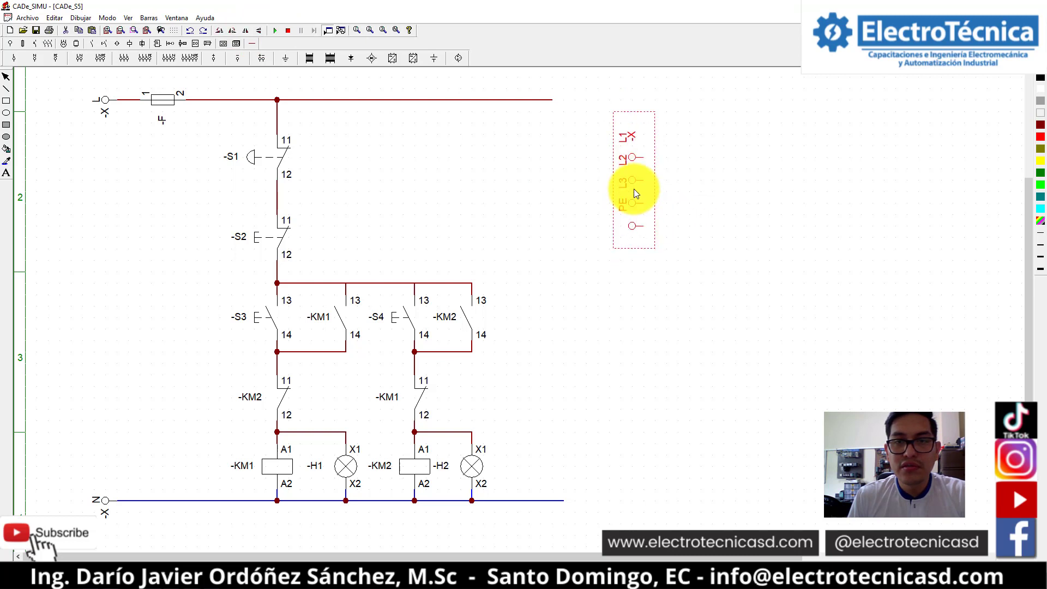
pyautogui.click(254, 31)
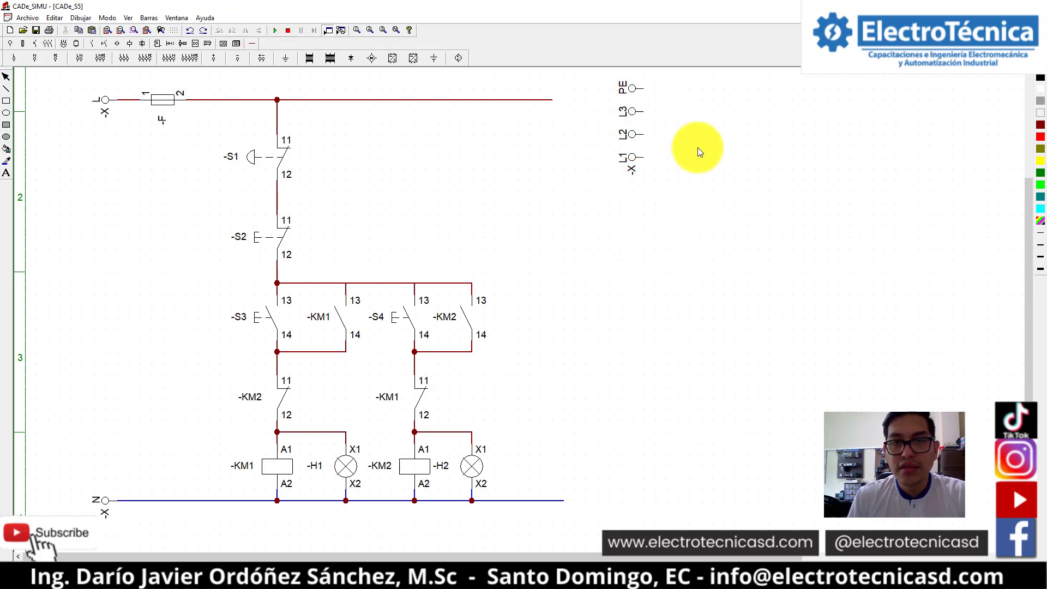
pyautogui.moveTo(633, 132); pyautogui.dragTo(627, 142)
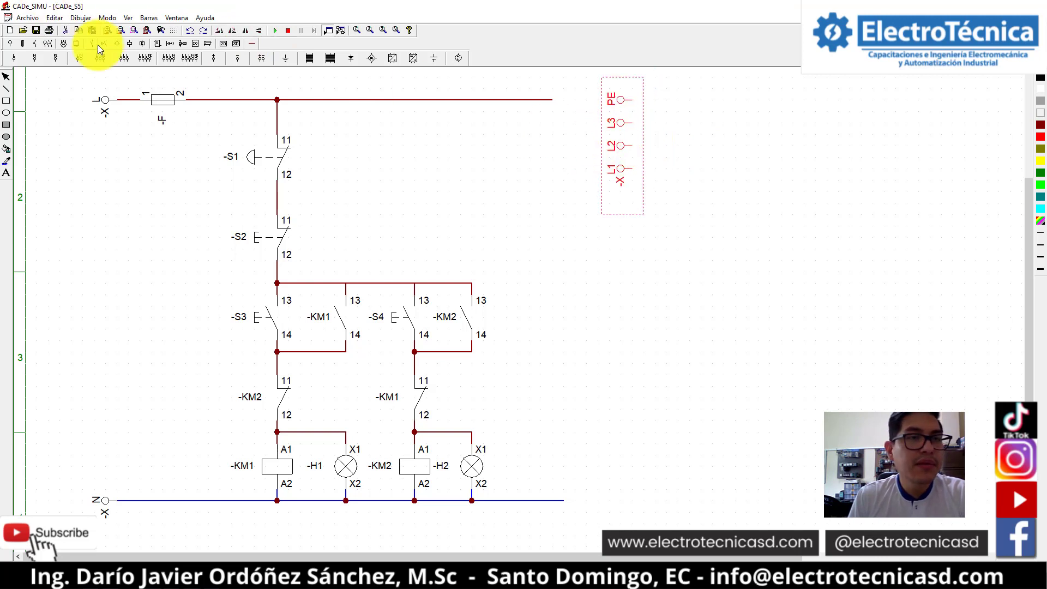
# - Draw three equally long horizontal phase conductors from L1, L2 and L3, and a matching green earth conductor from PE
pyautogui.click(253, 45)
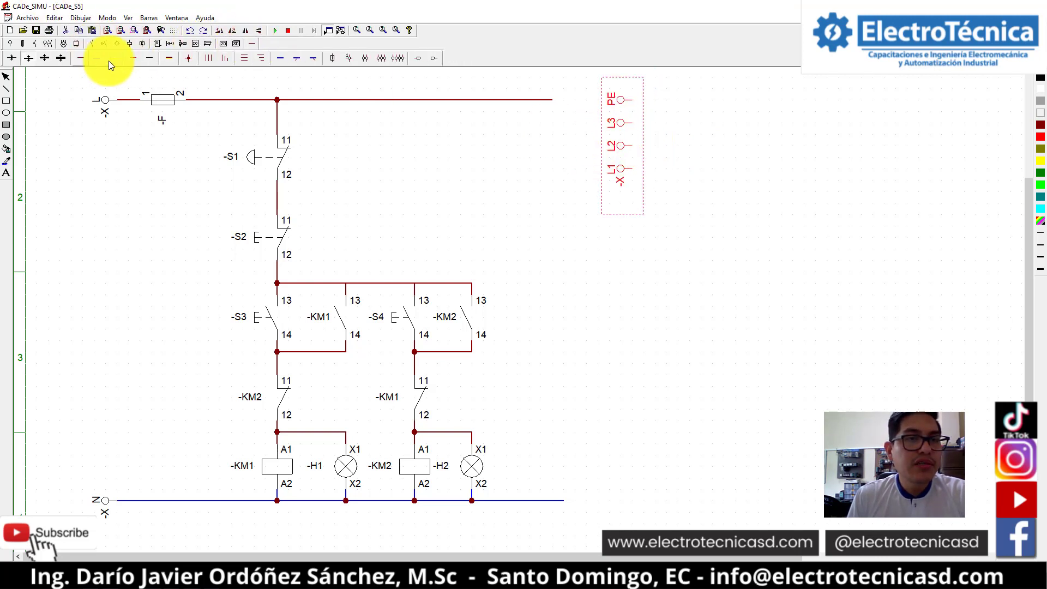
pyautogui.click(209, 59)
pyautogui.moveTo(641, 126); pyautogui.dragTo(773, 149)
pyautogui.hotkey('ctrl', 'z')
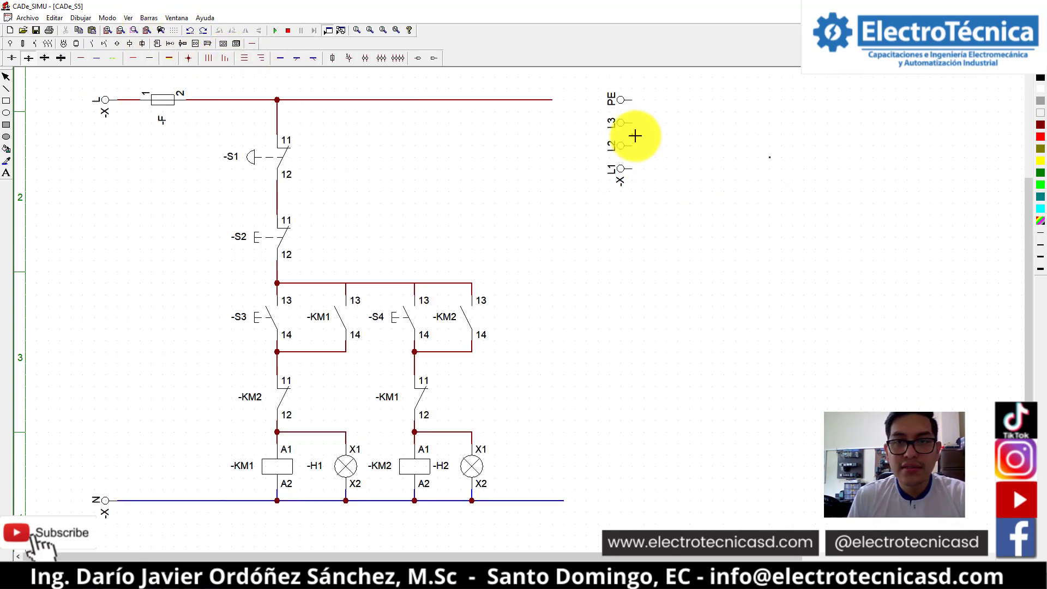
pyautogui.moveTo(633, 133); pyautogui.dragTo(860, 161)
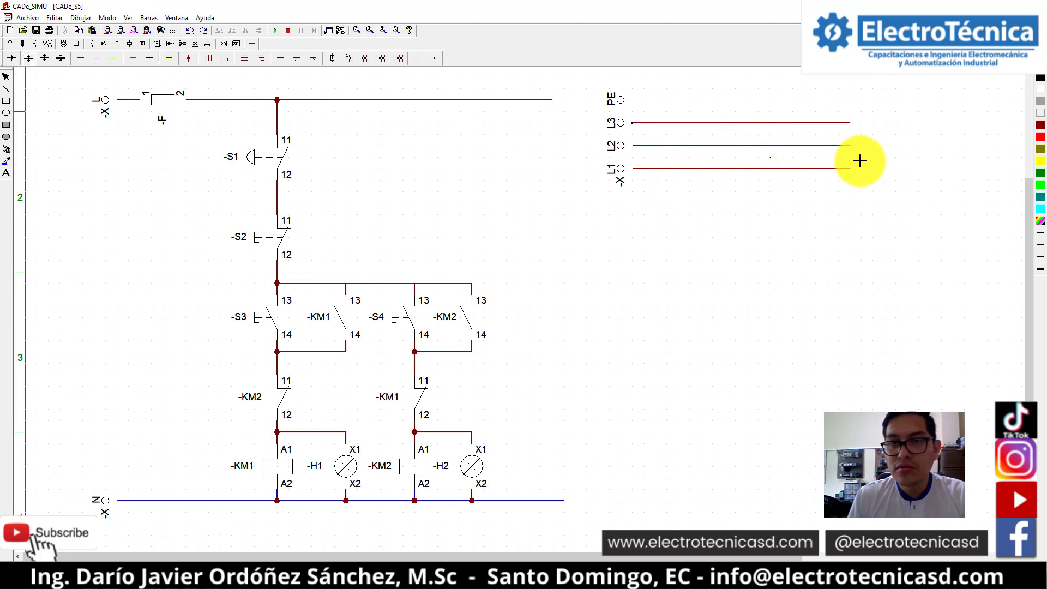
pyautogui.click(120, 62)
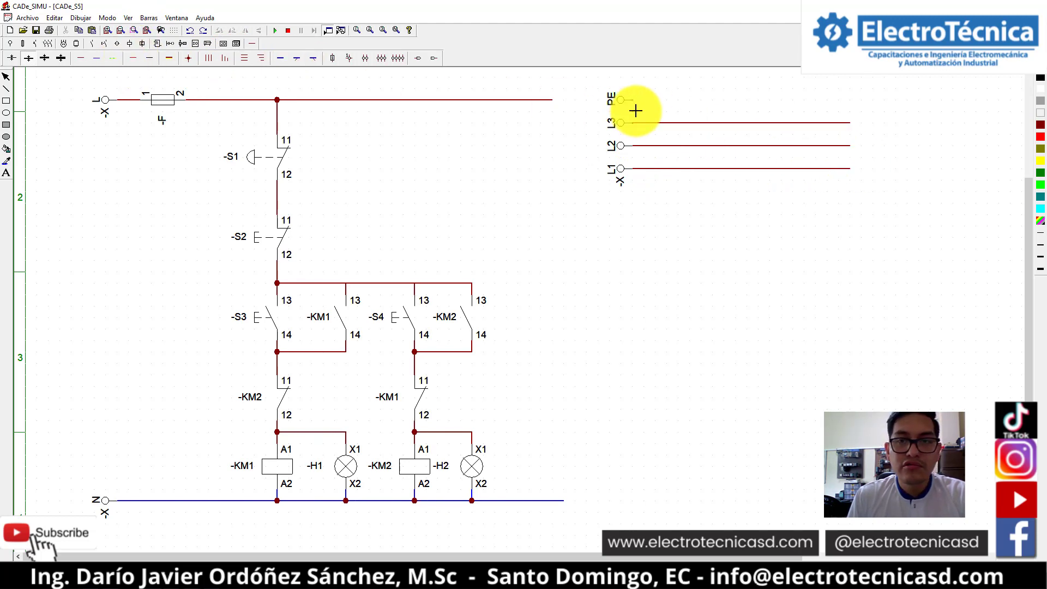
pyautogui.moveTo(635, 108); pyautogui.dragTo(860, 129)
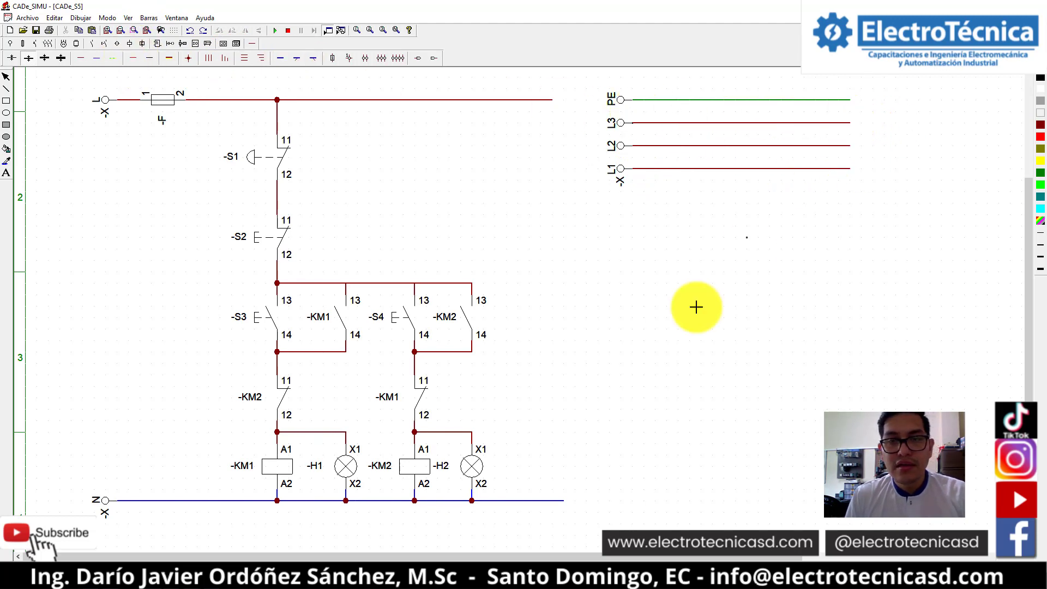
# - Place a three-phase motor with terminals U1, V1, W1 and PE well below the supply conductors
pyautogui.click(64, 42)
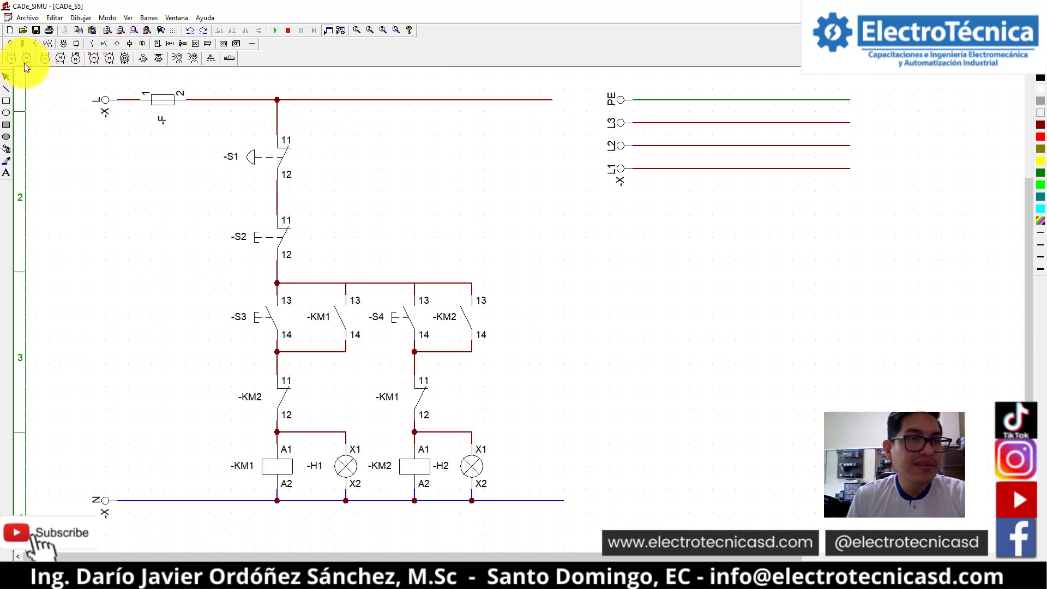
pyautogui.click(10, 59)
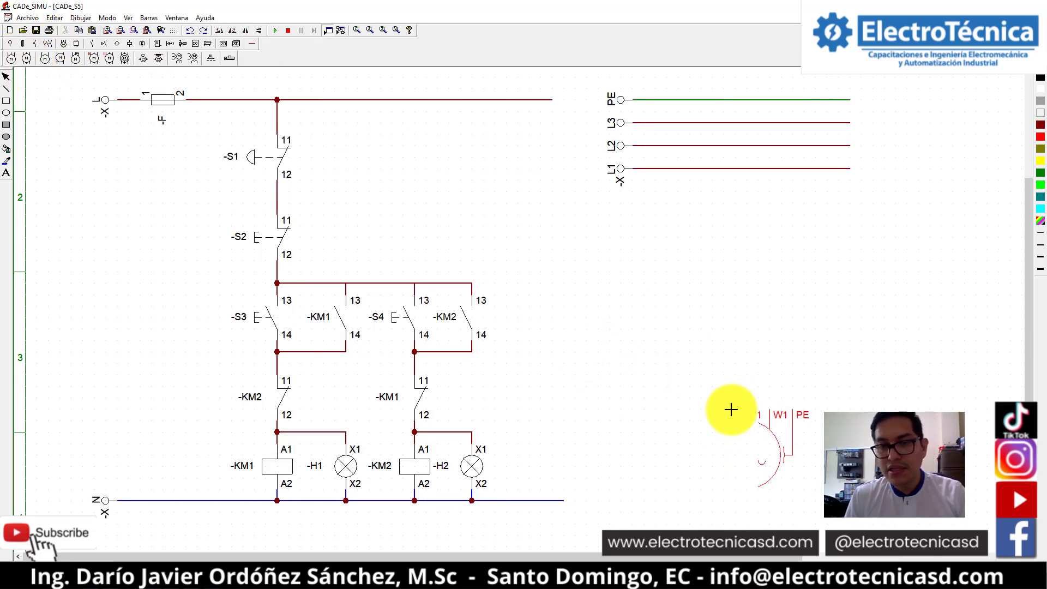
pyautogui.click(731, 409)
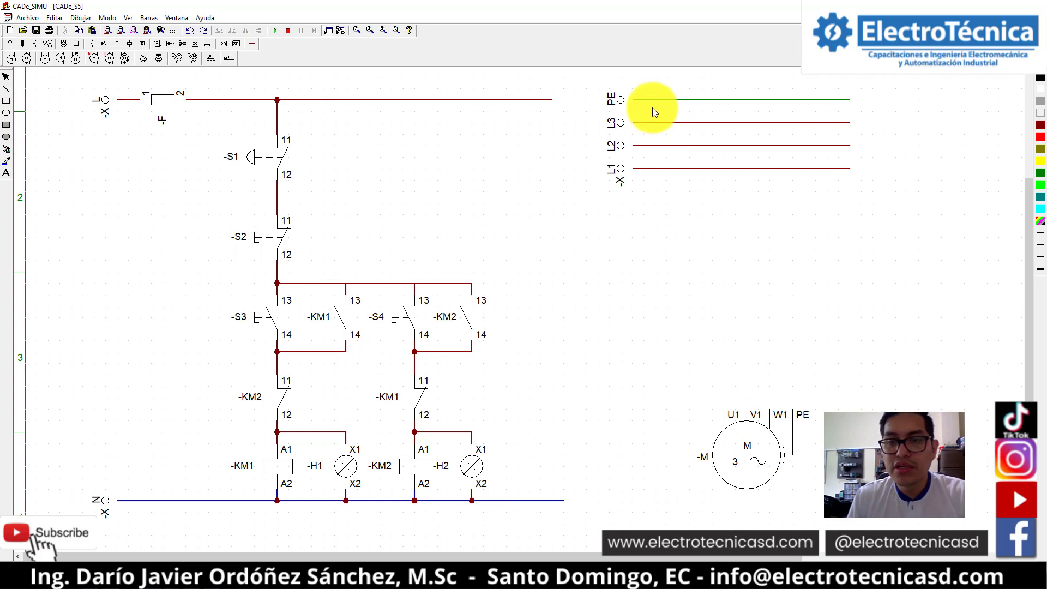
# - Place a three-pole motor protection circuit breaker between the supply conductors and the motor, in line with the motor terminals
pyautogui.click(45, 43)
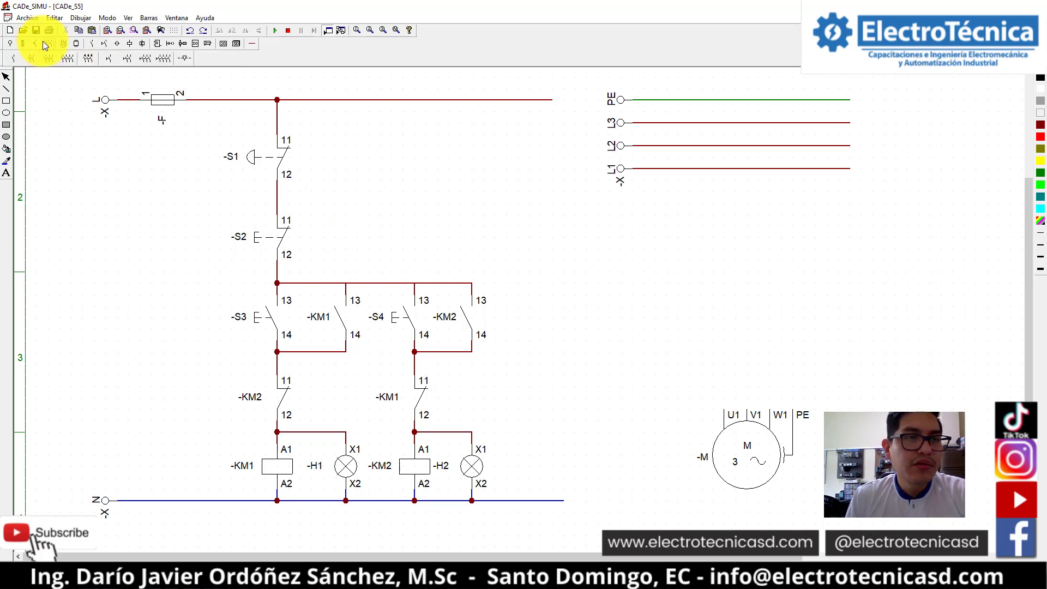
pyautogui.click(37, 44)
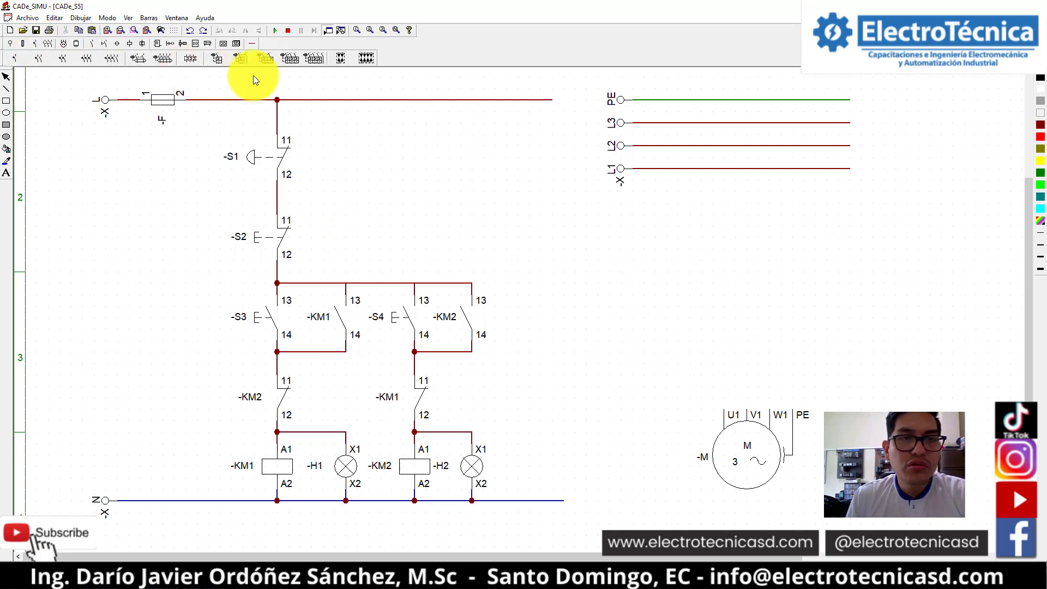
pyautogui.click(292, 63)
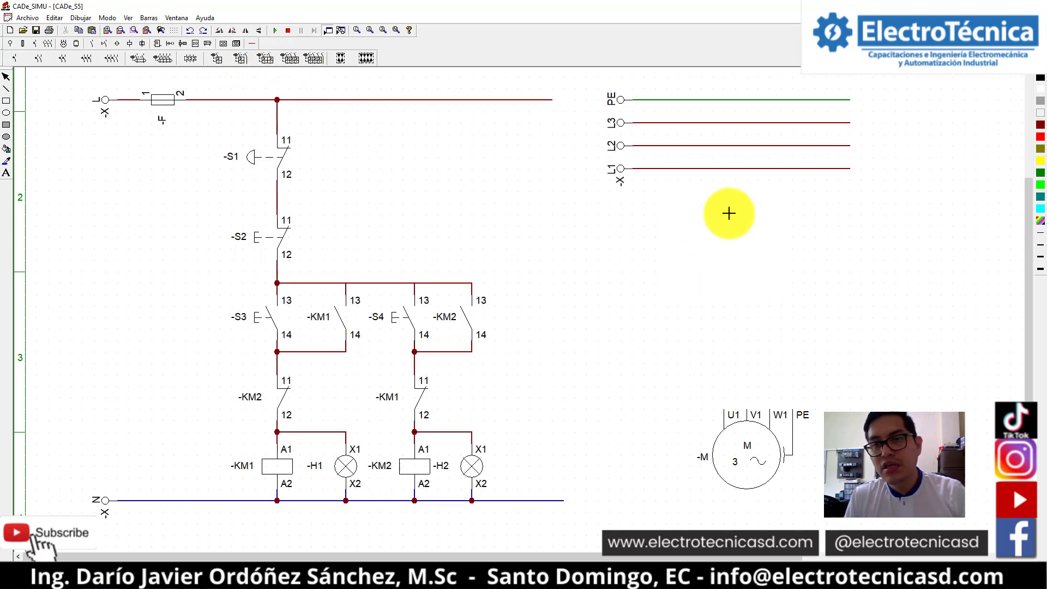
pyautogui.click(729, 210)
pyautogui.click(763, 277)
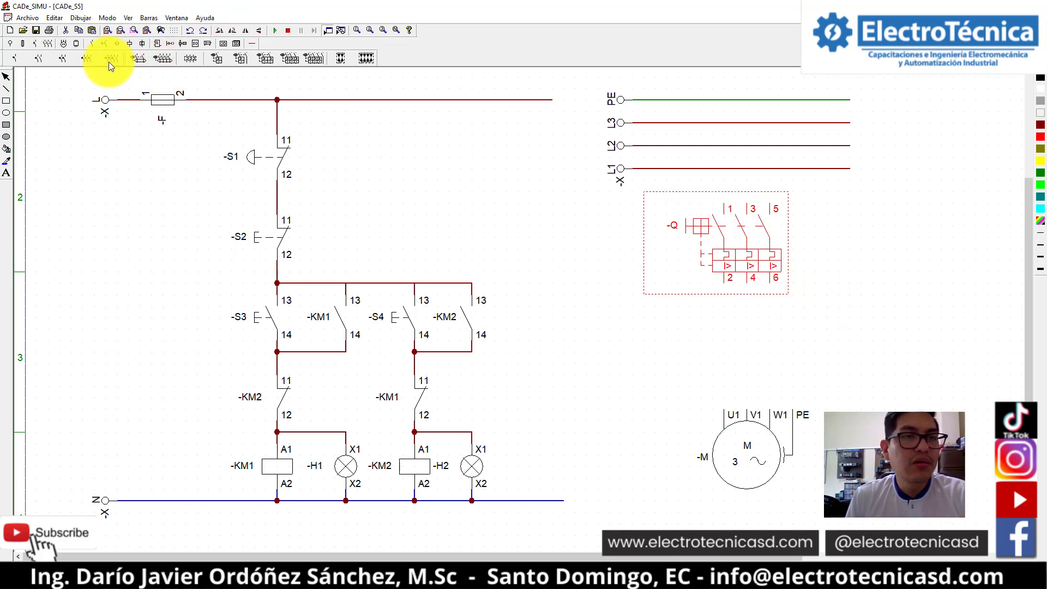
# - Place two three-pole contactor power contacts side by side below breaker -Q, the first directly above the motor
pyautogui.click(42, 40)
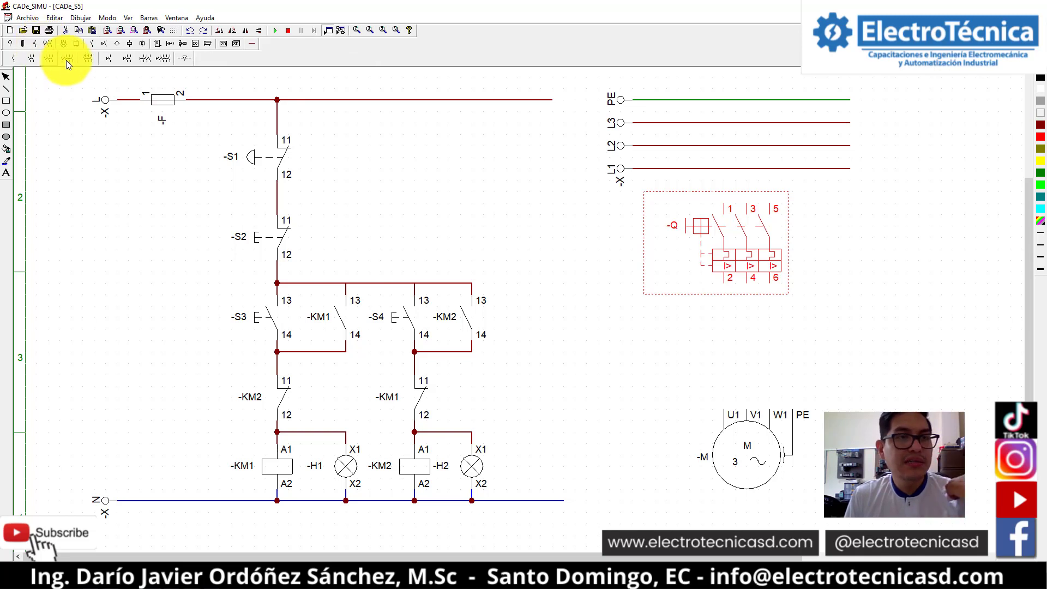
pyautogui.click(85, 57)
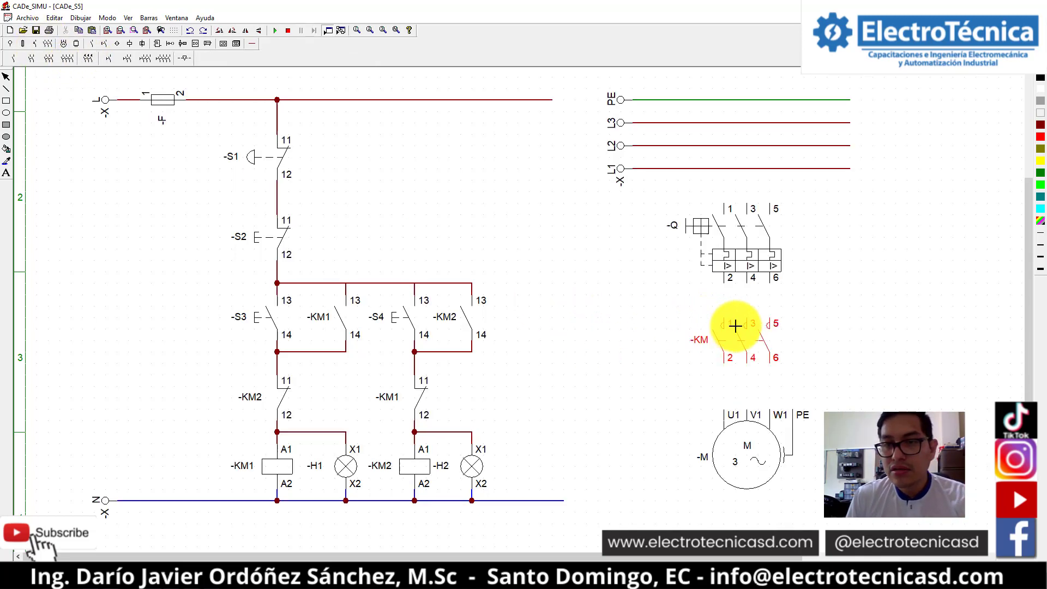
pyautogui.click(728, 325)
pyautogui.click(852, 325)
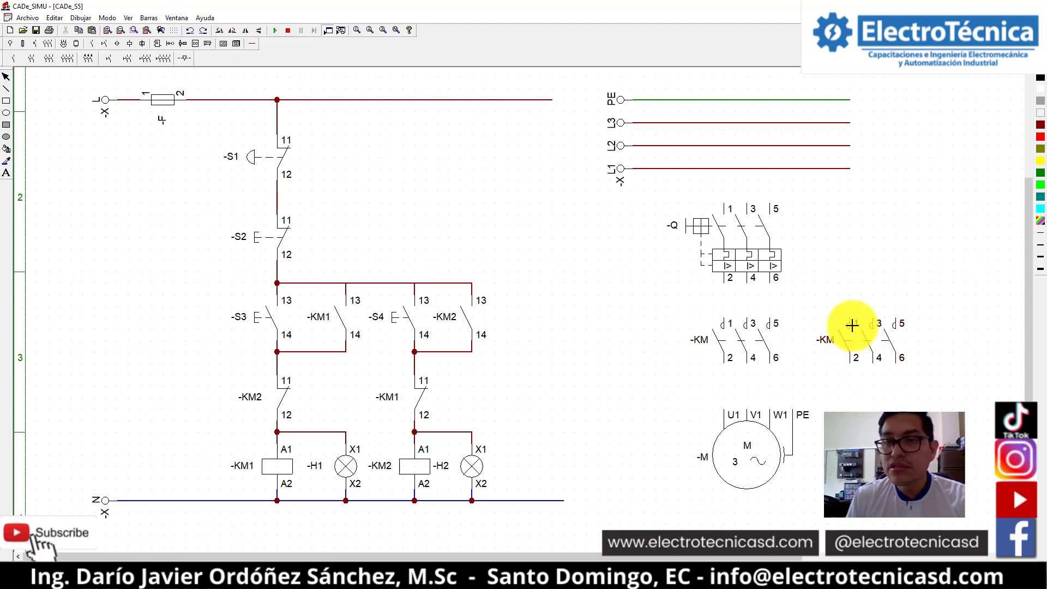
# - Space out the power circuit by moving breaker -Q slightly up and both KM power contacts and motor -M down
pyautogui.scroll(-1, 558, 284)
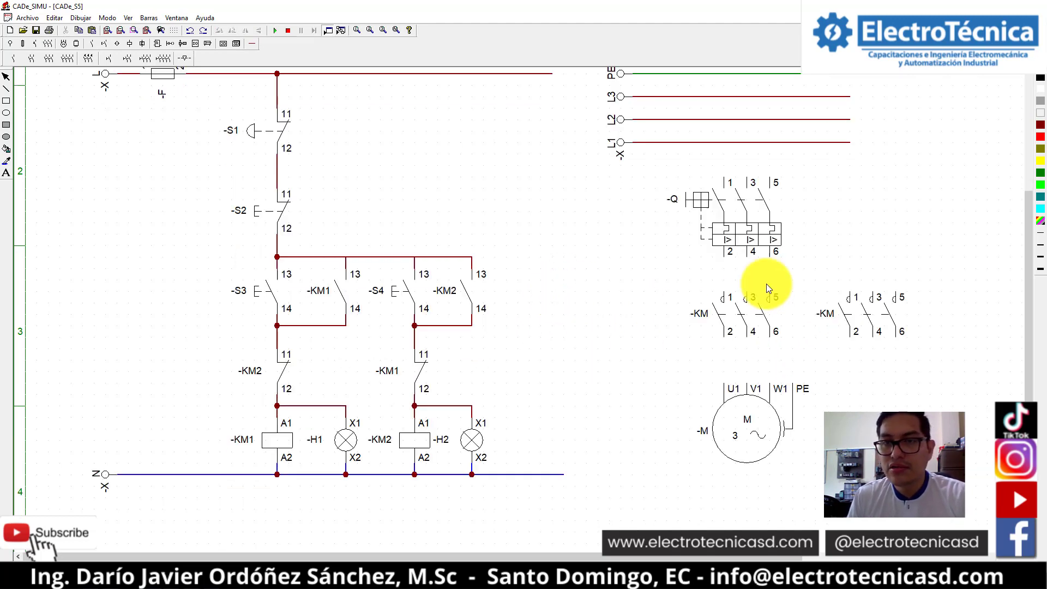
pyautogui.moveTo(752, 243); pyautogui.dragTo(752, 230)
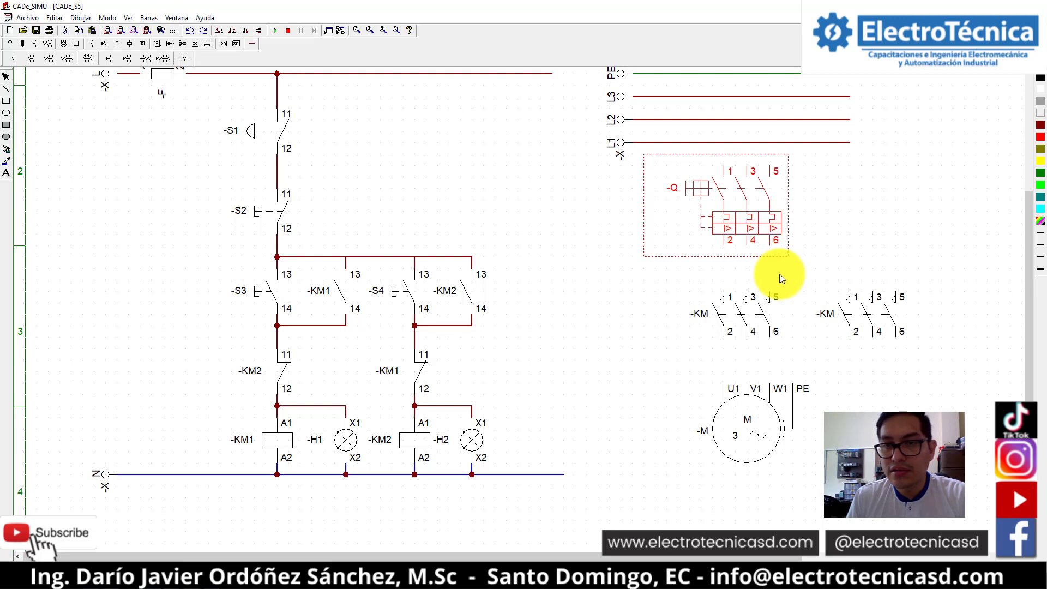
pyautogui.click(768, 311)
pyautogui.click(803, 258)
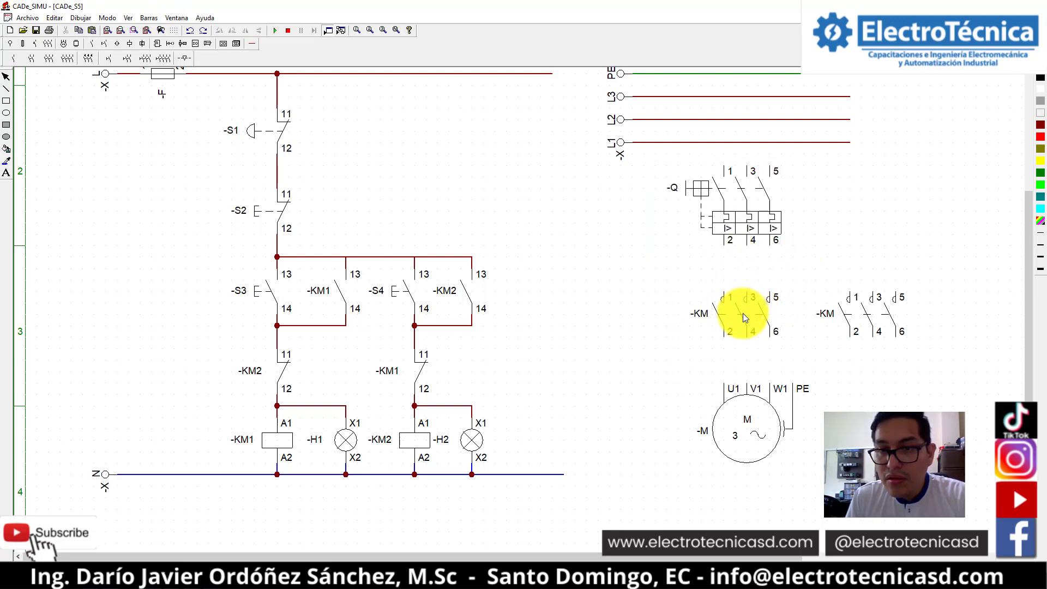
pyautogui.moveTo(743, 313); pyautogui.dragTo(743, 323)
pyautogui.click(861, 326)
pyautogui.moveTo(860, 326); pyautogui.dragTo(859, 332)
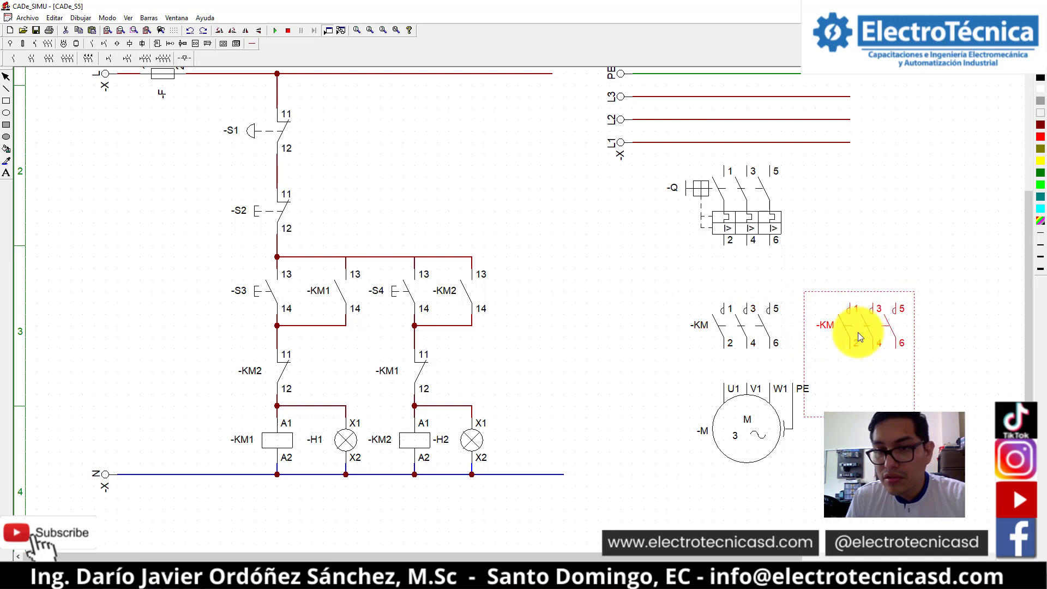
pyautogui.moveTo(761, 422); pyautogui.dragTo(759, 467)
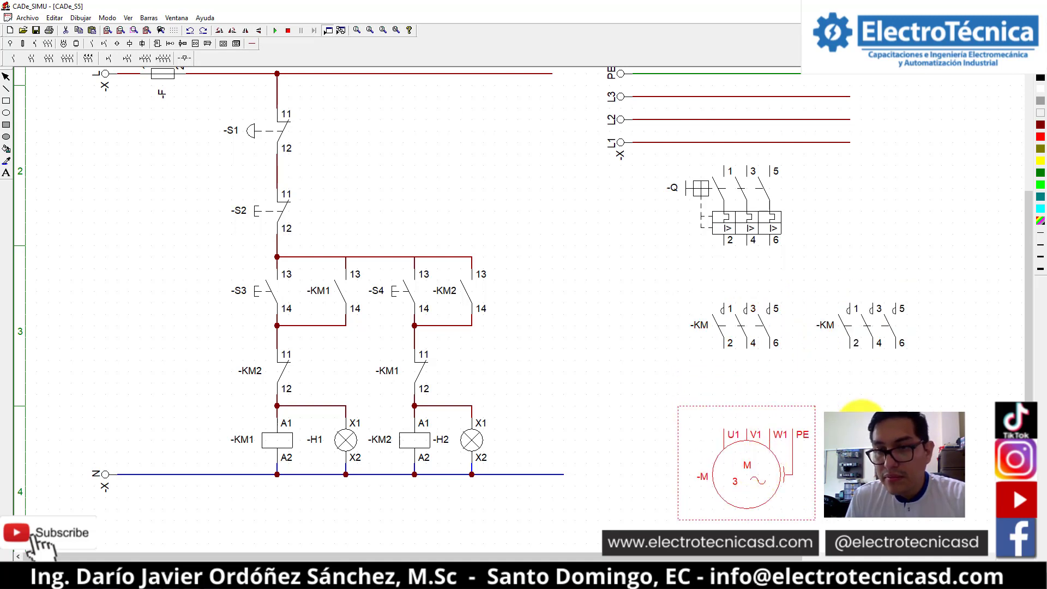
pyautogui.click(816, 352)
pyautogui.click(823, 400)
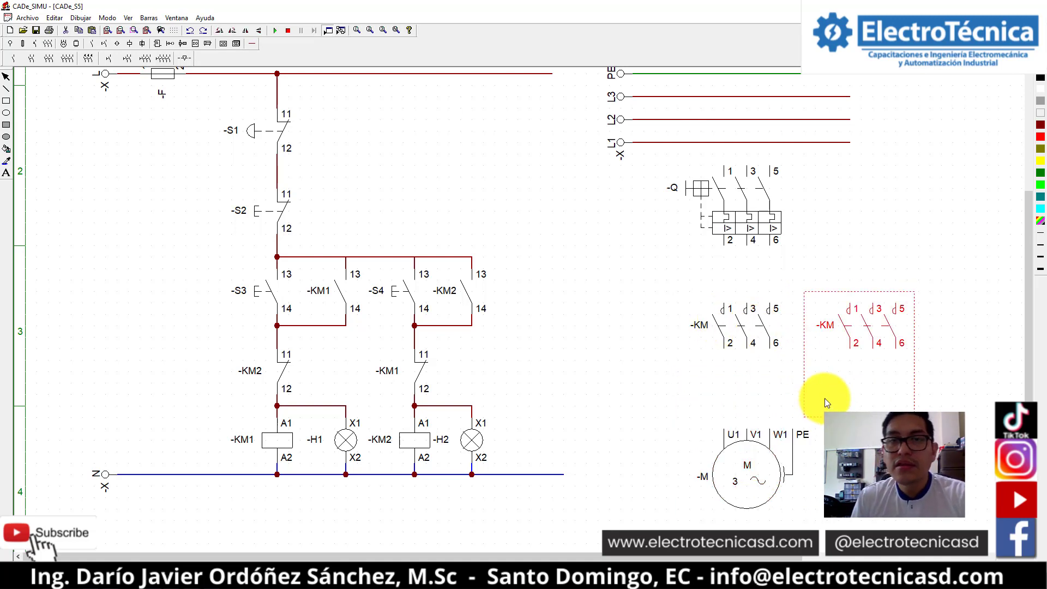
pyautogui.scroll(1, 1031, 249)
pyautogui.scroll(1, 1031, 250)
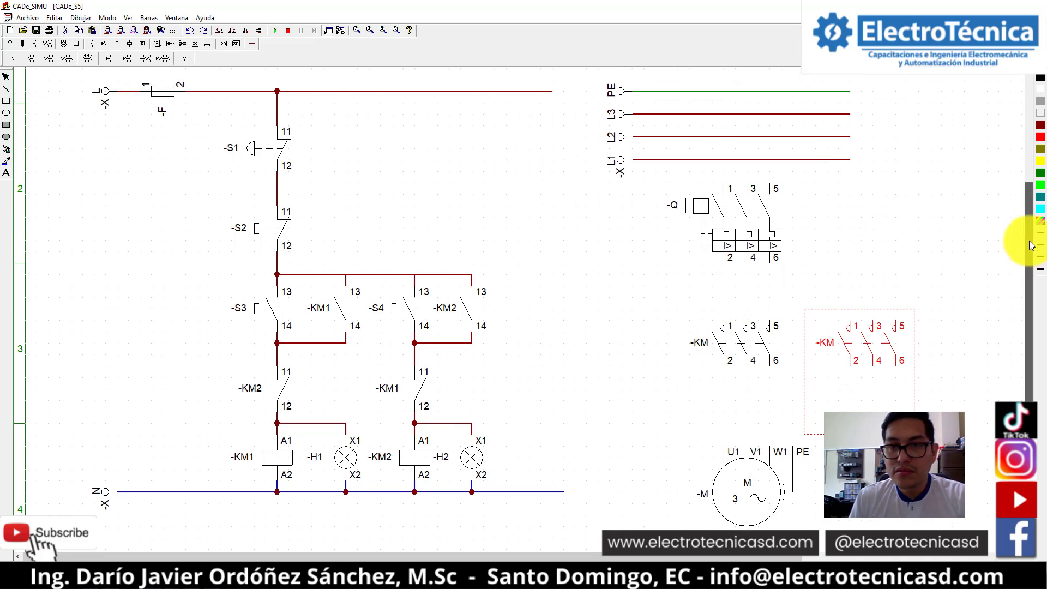
# - Wire three-phase conductors from L3, L2 and L1 to breaker -Q, on to the first KM power contact, and down to motor terminals U1, V1, W1
pyautogui.click(951, 219)
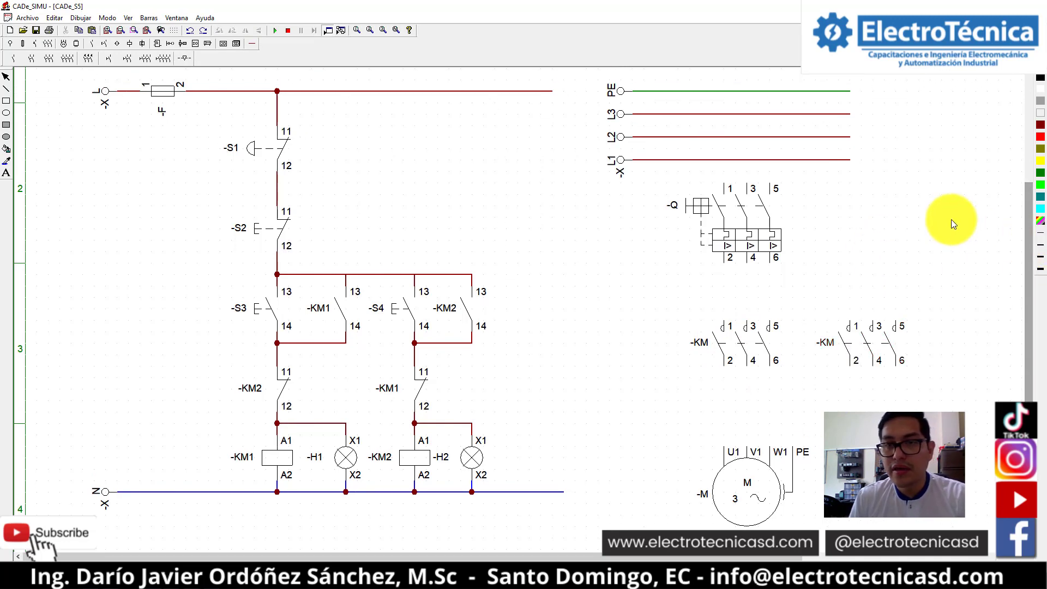
pyautogui.click(254, 41)
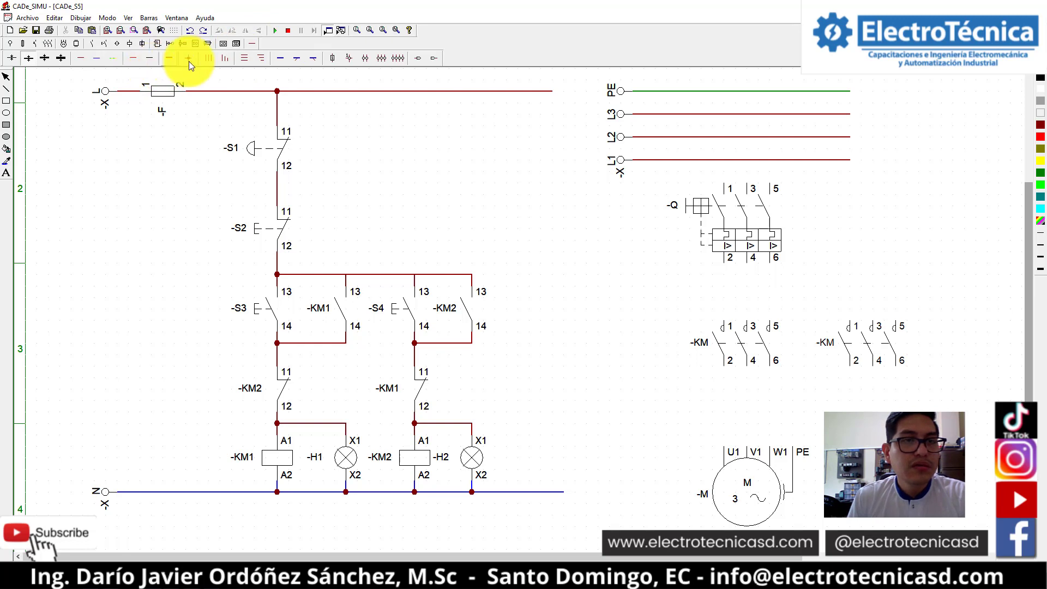
pyautogui.click(209, 58)
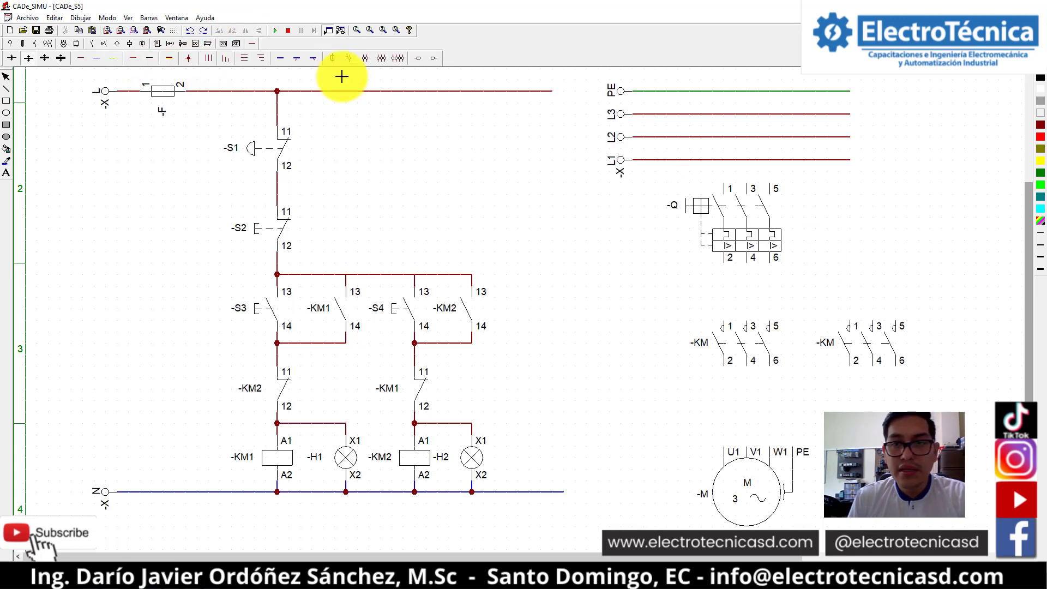
pyautogui.moveTo(729, 117); pyautogui.dragTo(743, 192)
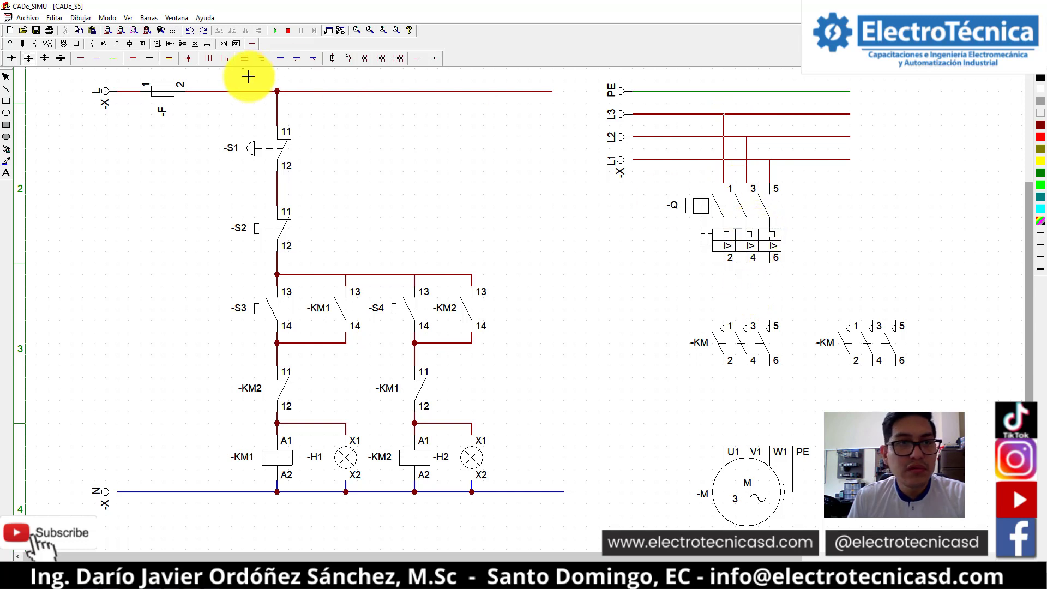
pyautogui.moveTo(731, 270); pyautogui.dragTo(732, 323)
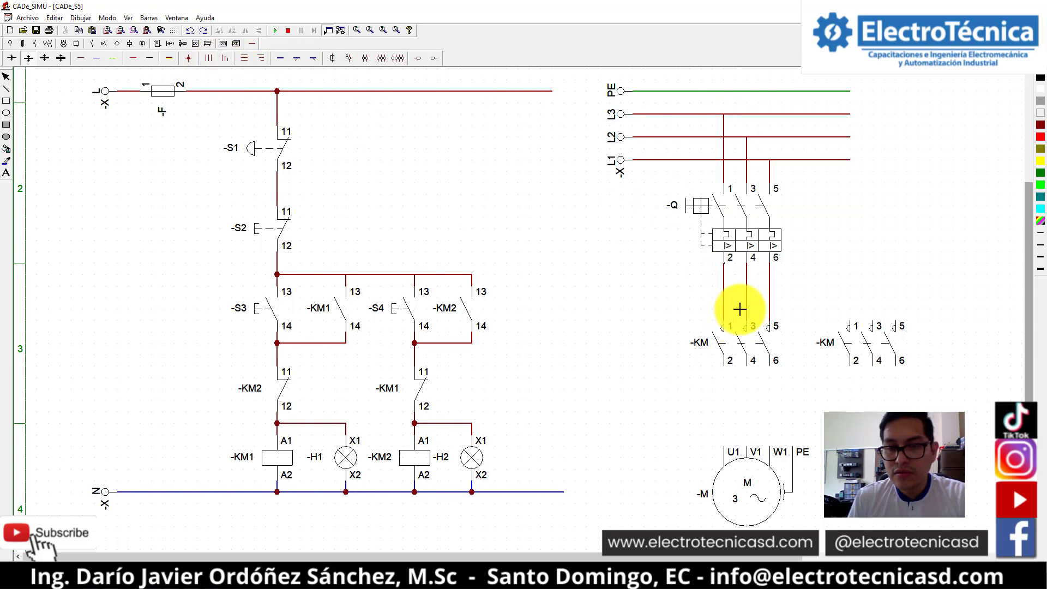
pyautogui.moveTo(730, 367); pyautogui.dragTo(732, 444)
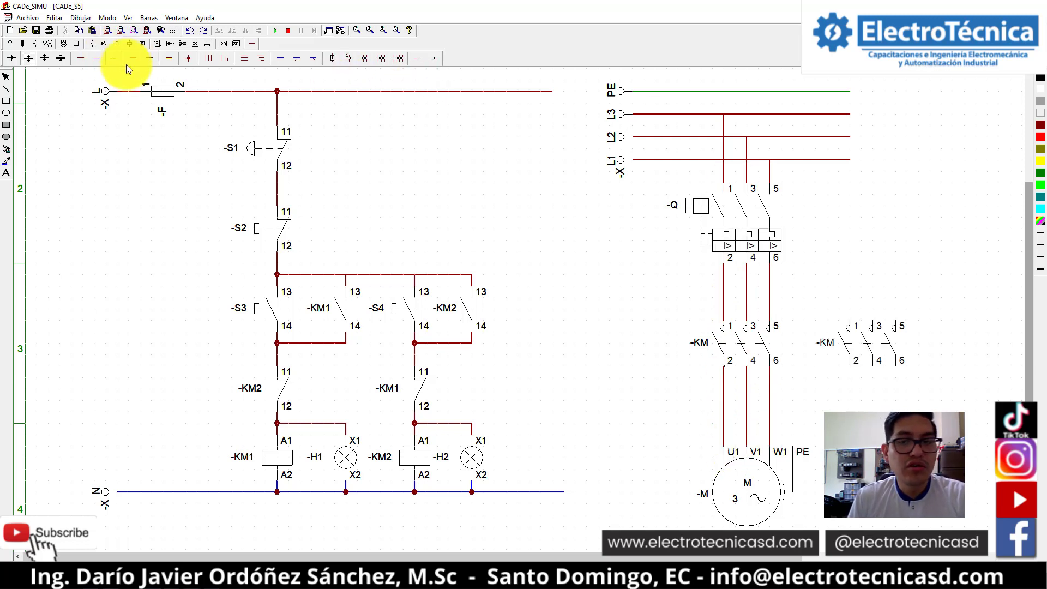
# - Connect the motor's PE terminal to the PE line with an earth conductor and add connection nodes where the branches meet PE, L3, L2 and L1
pyautogui.click(113, 58)
pyautogui.moveTo(792, 487); pyautogui.dragTo(795, 100)
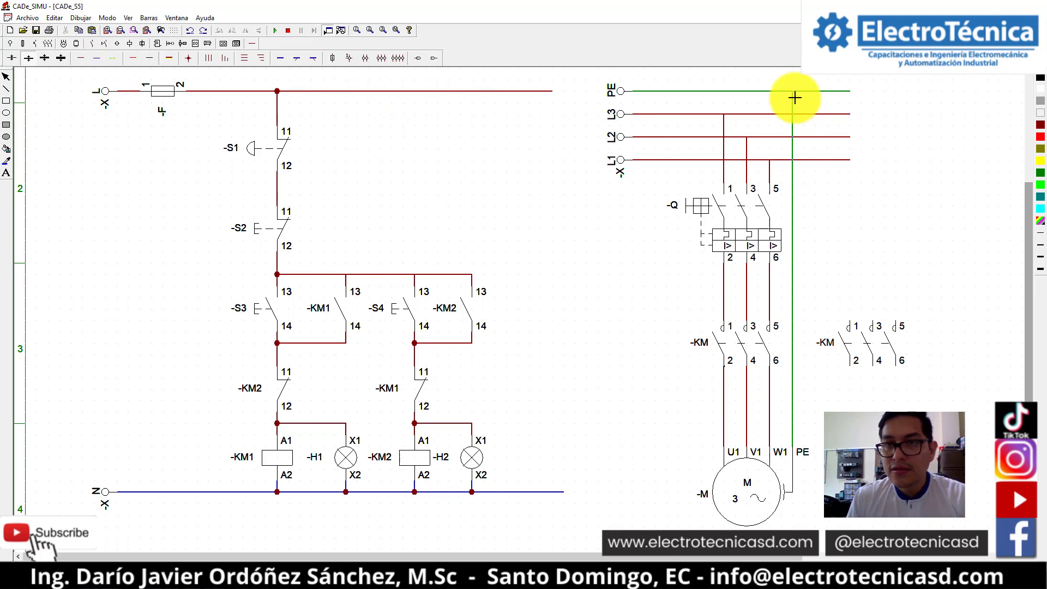
pyautogui.click(191, 61)
pyautogui.click(724, 119)
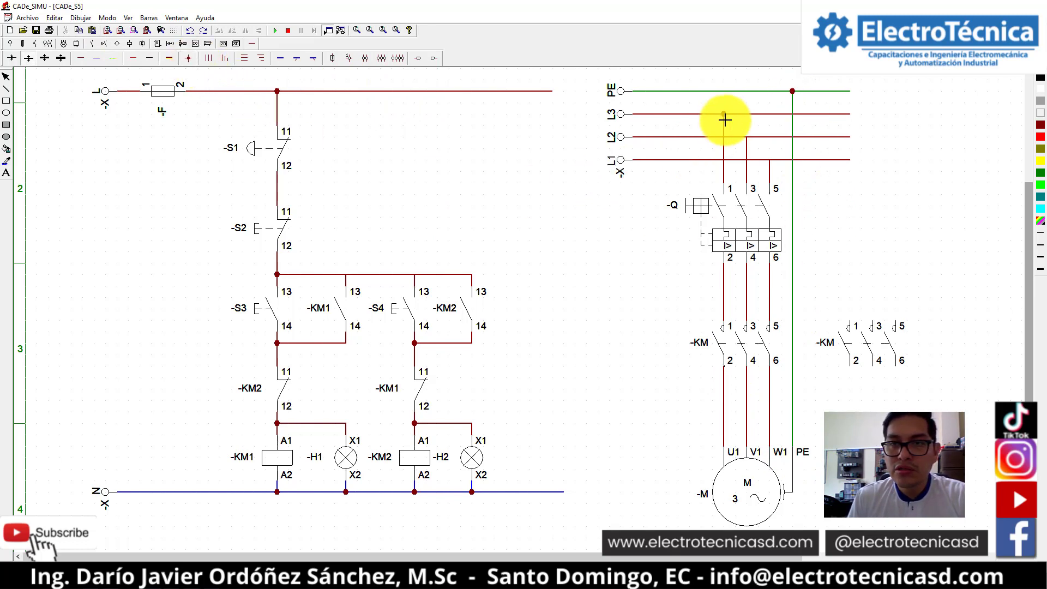
pyautogui.click(749, 141)
pyautogui.click(769, 165)
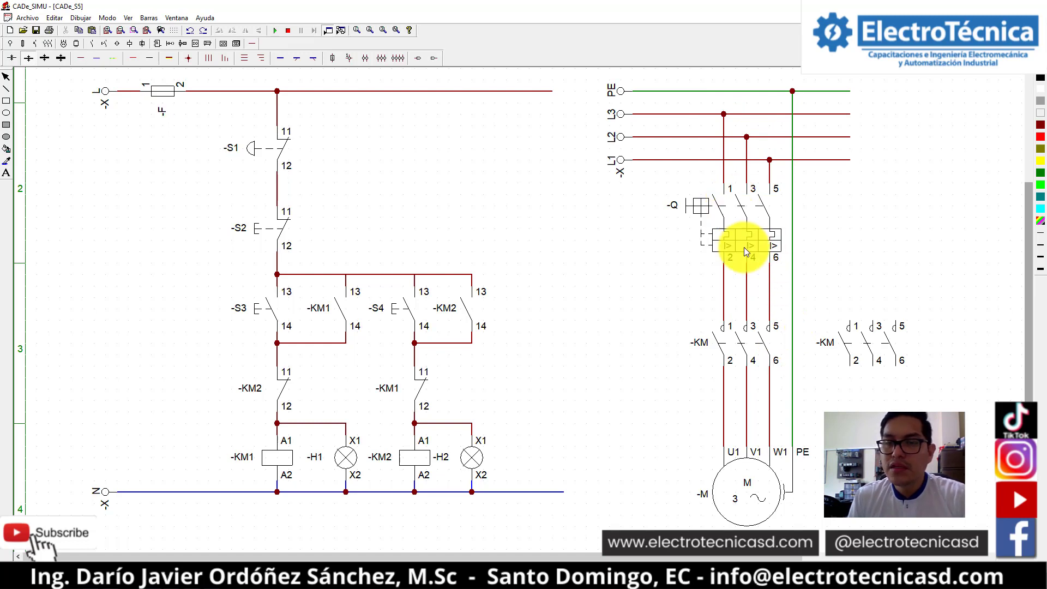
# - Name the three-pole contact directly above the motor -KM1 and the one beside it -KM2
pyautogui.doubleClick(746, 336)
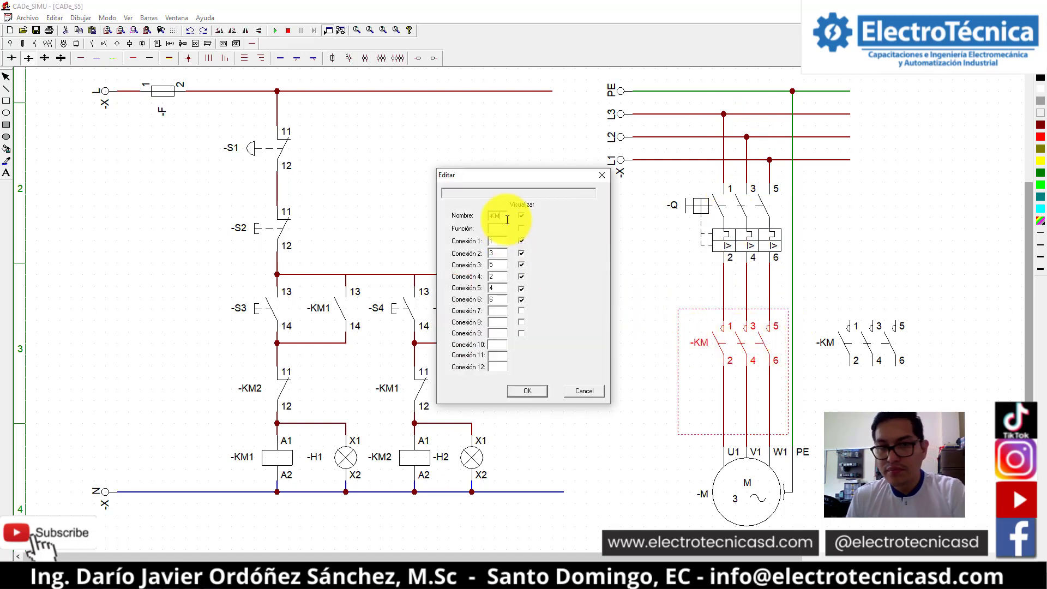
pyautogui.write('1')
pyautogui.press('Return')
pyautogui.doubleClick(887, 346)
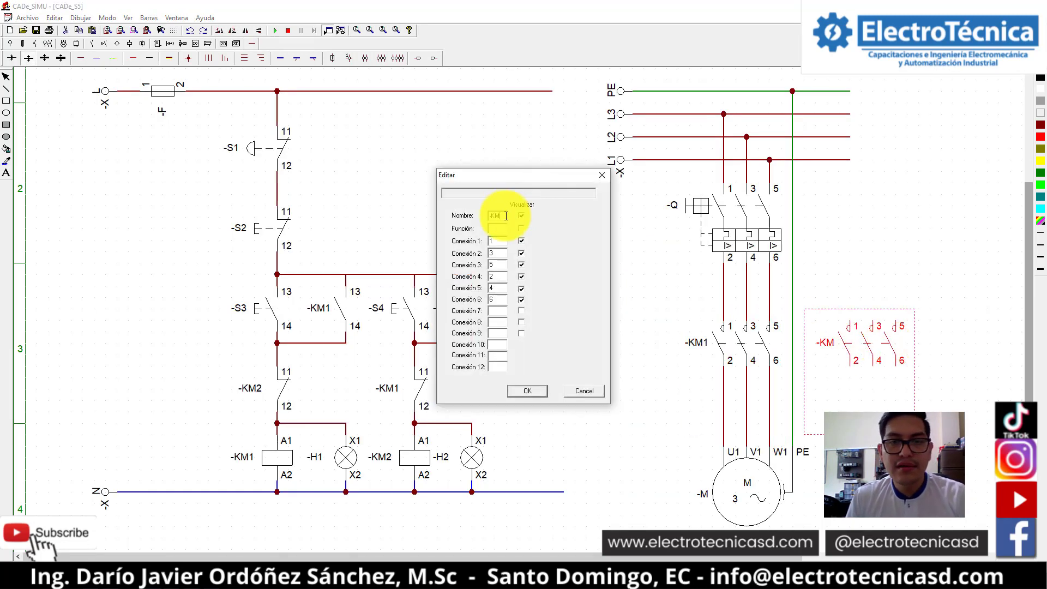
pyautogui.write('2')
pyautogui.press('Return')
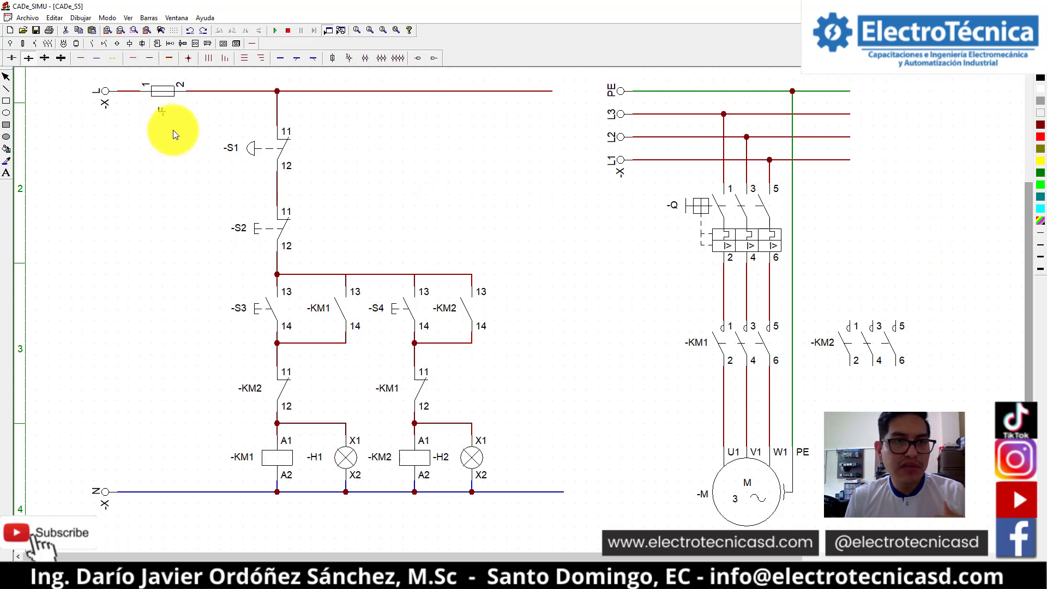
# - Rename the motor protection circuit breaker as -Q1
pyautogui.moveTo(172, 131)
pyautogui.mouseDown()
pyautogui.moveTo(414, 173)
pyautogui.moveTo(97, 106)
pyautogui.moveTo(176, 124)
pyautogui.mouseUp()
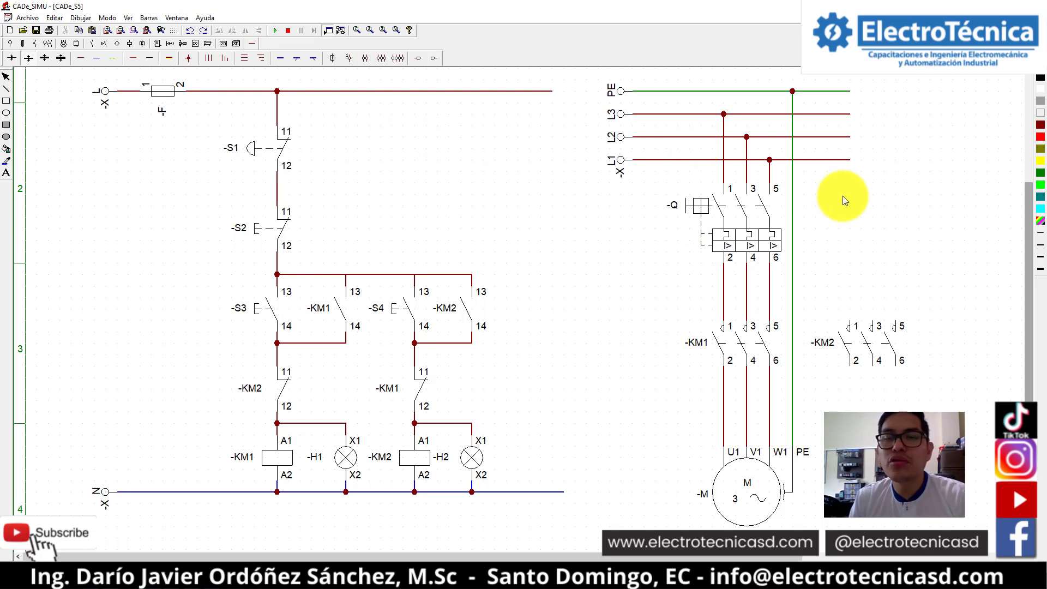
pyautogui.click(764, 256)
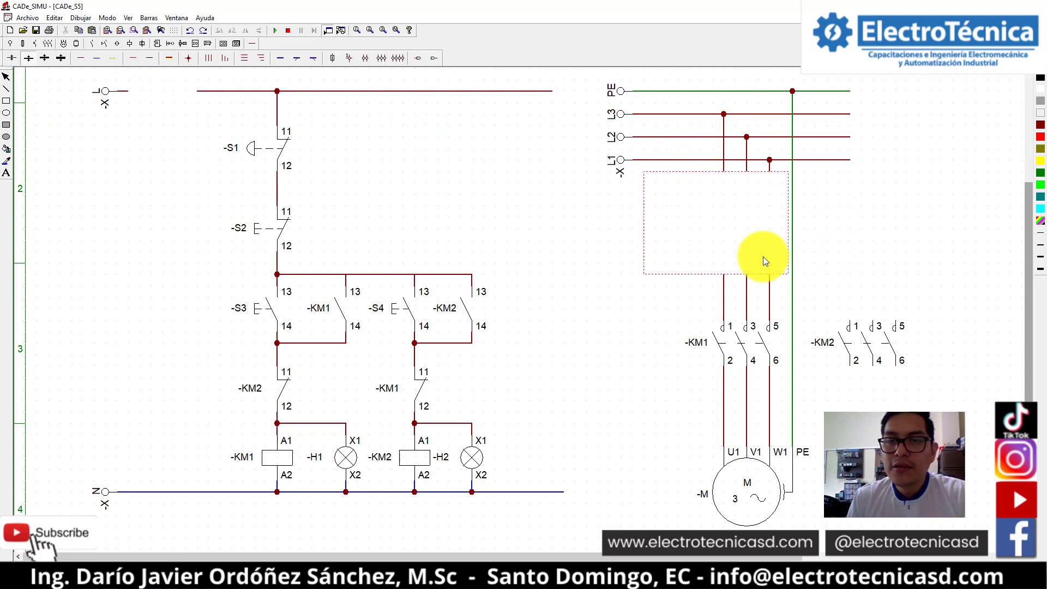
pyautogui.write('1')
pyautogui.press('Return')
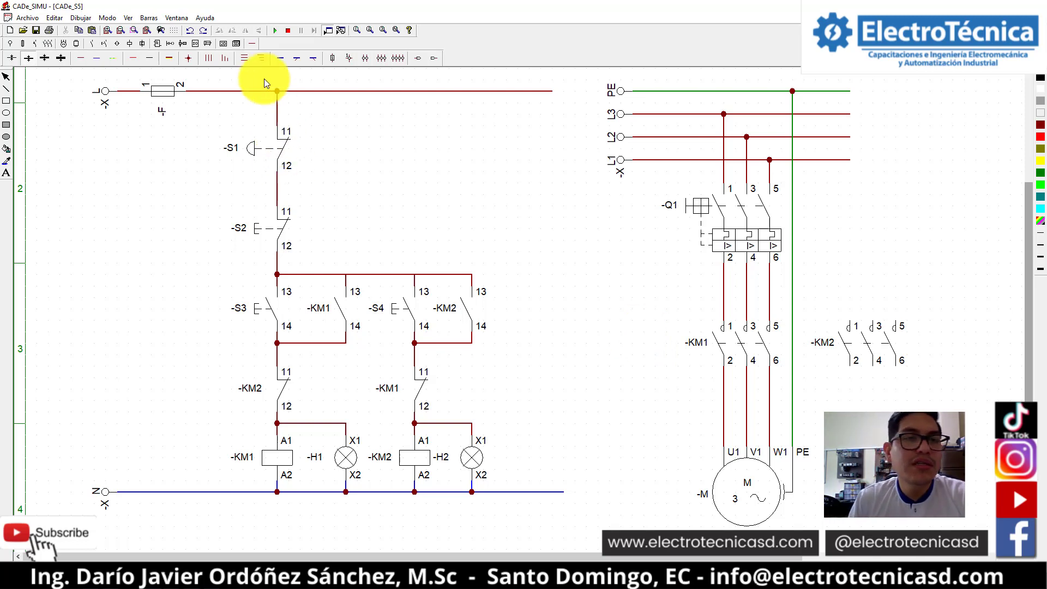
# - Wire the KM2 power contacts across KM1, matching inputs 1, 3, 5 and crossing outputs 2 and 6 so the motor reverses
pyautogui.click(112, 58)
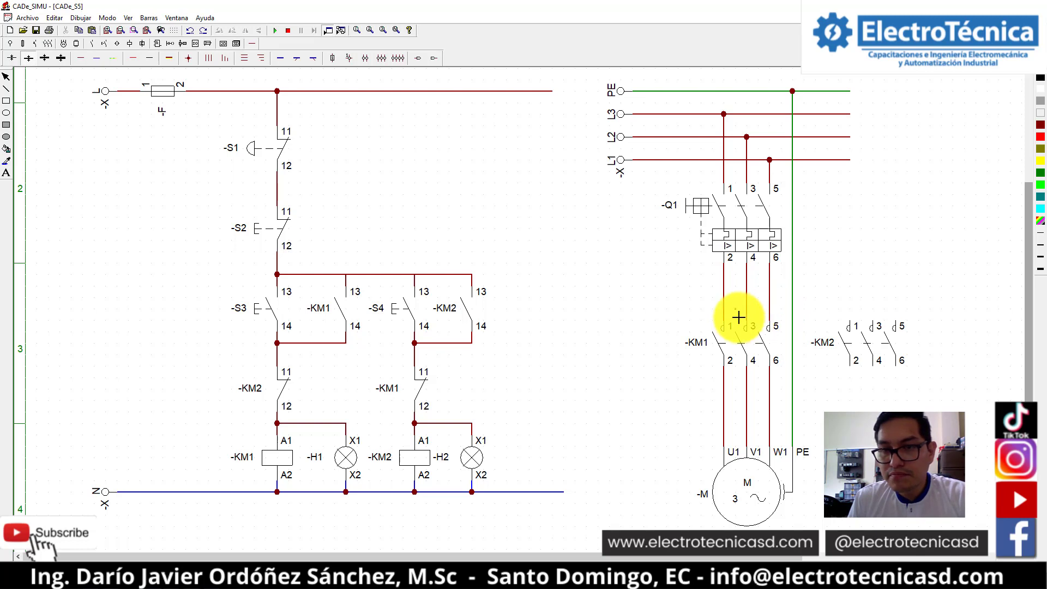
pyautogui.moveTo(724, 308); pyautogui.dragTo(853, 308)
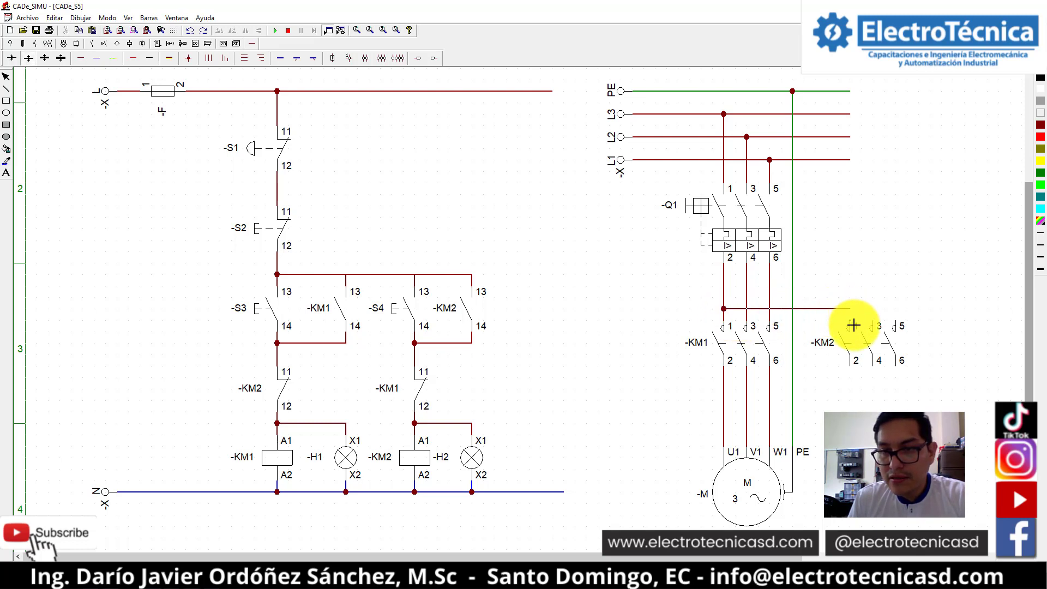
pyautogui.moveTo(747, 297)
pyautogui.mouseDown()
pyautogui.moveTo(869, 304)
pyautogui.moveTo(873, 326)
pyautogui.mouseUp()
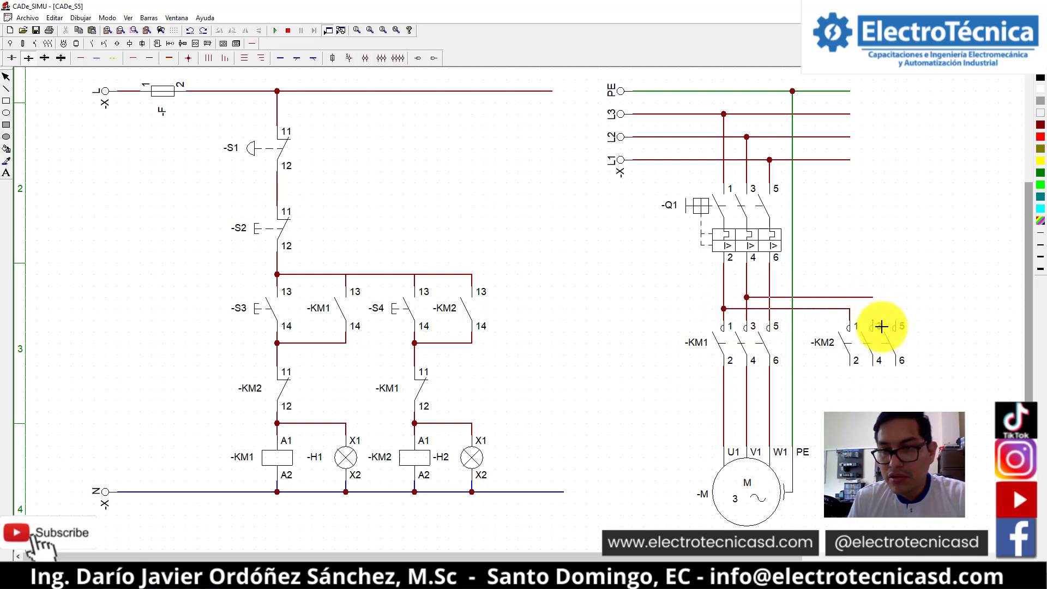
pyautogui.moveTo(769, 286); pyautogui.dragTo(897, 325)
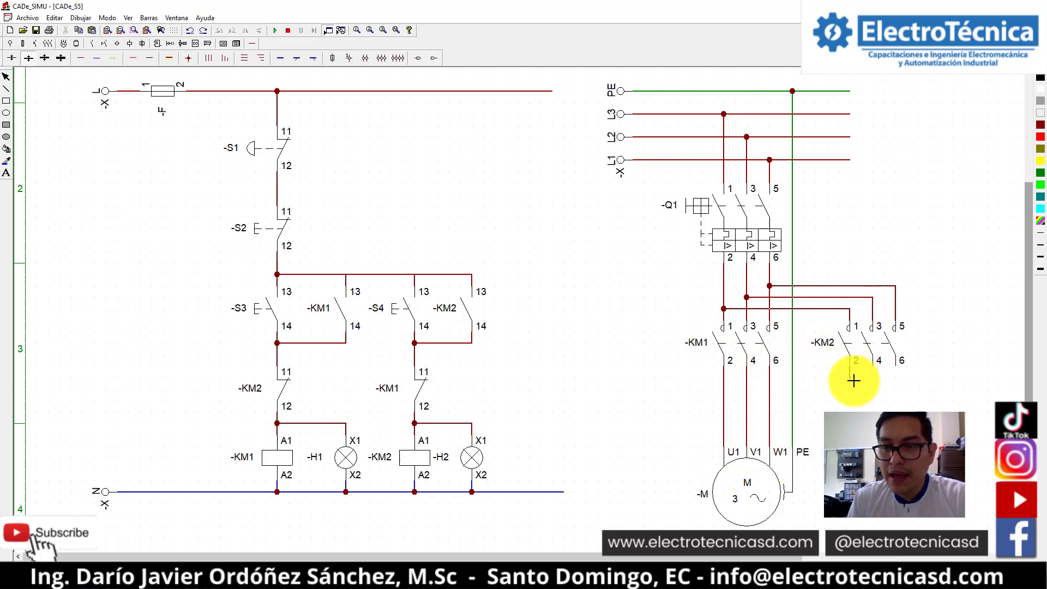
pyautogui.moveTo(774, 379); pyautogui.dragTo(855, 379)
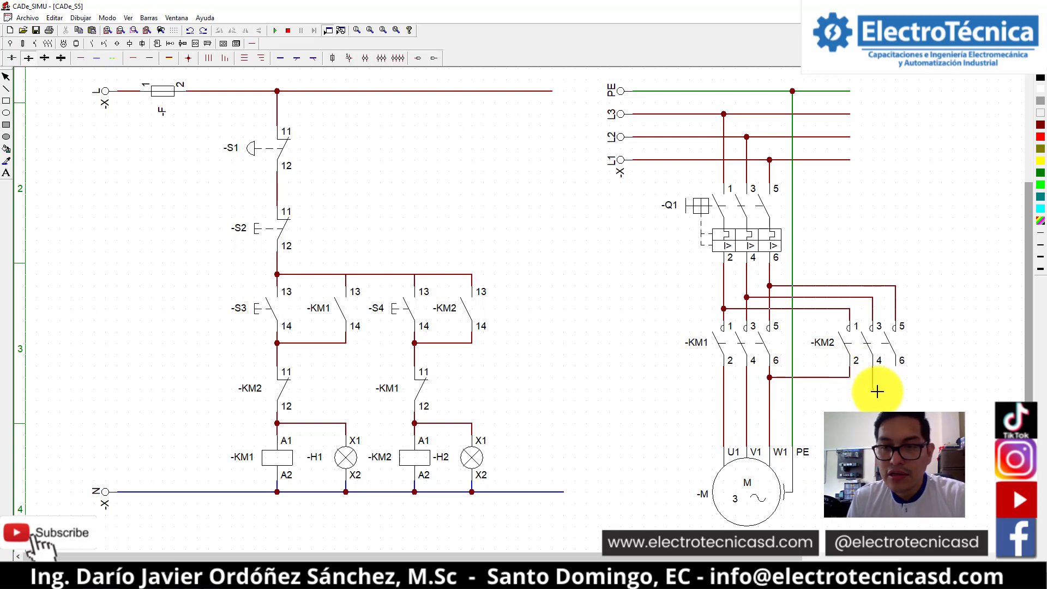
pyautogui.moveTo(749, 389)
pyautogui.mouseDown()
pyautogui.moveTo(888, 363)
pyautogui.moveTo(901, 409)
pyautogui.moveTo(872, 401)
pyautogui.moveTo(775, 414)
pyautogui.moveTo(769, 401)
pyautogui.moveTo(724, 402)
pyautogui.mouseUp()
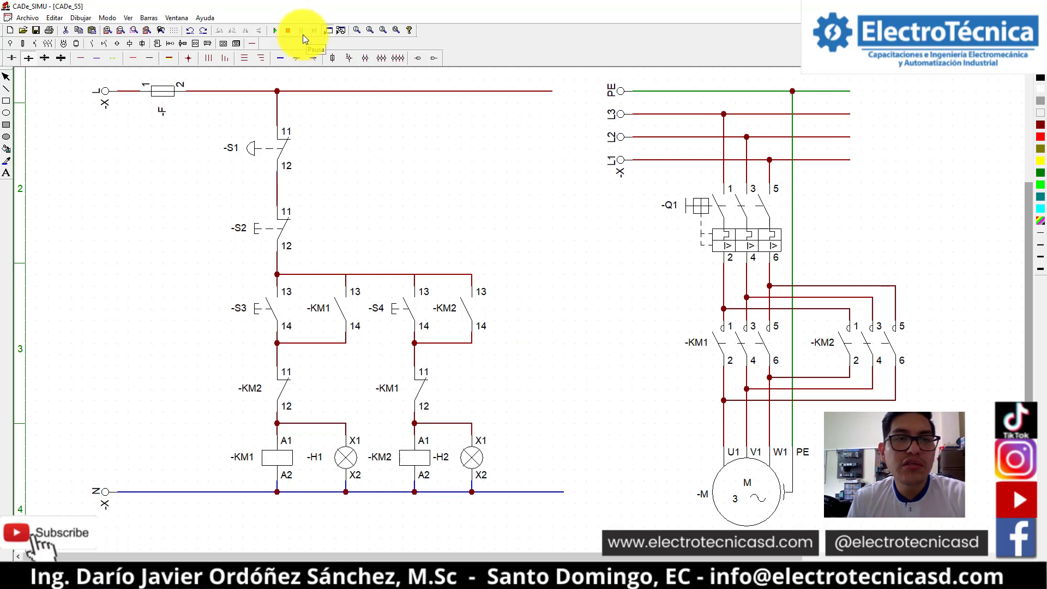
# - Simulate the circuit, energize KM1 with S3, and close breaker -Q1 to check the motor's first rotation direction
pyautogui.click(273, 32)
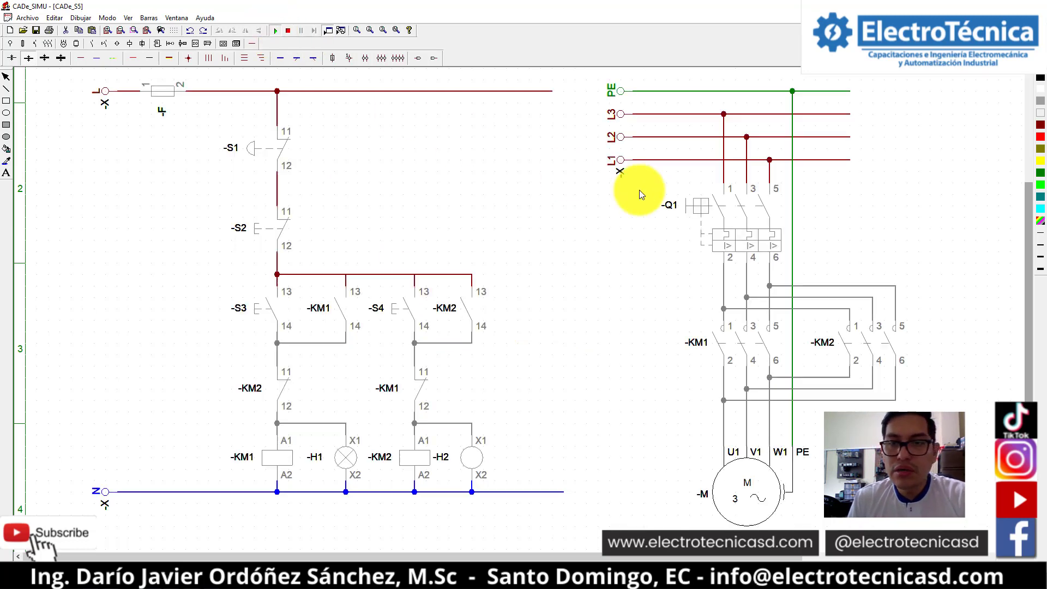
pyautogui.click(253, 309)
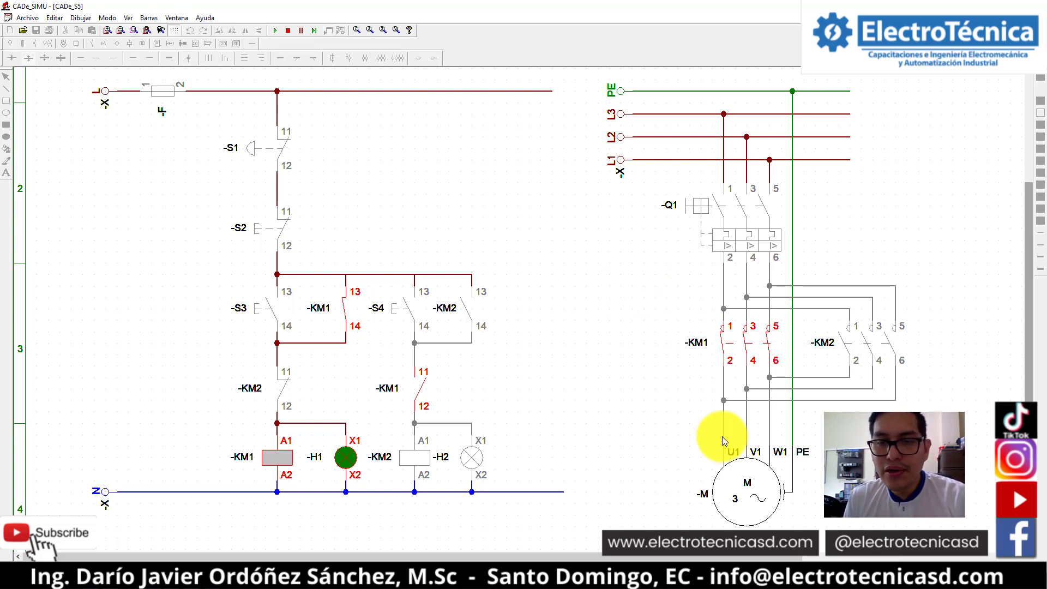
pyautogui.click(716, 213)
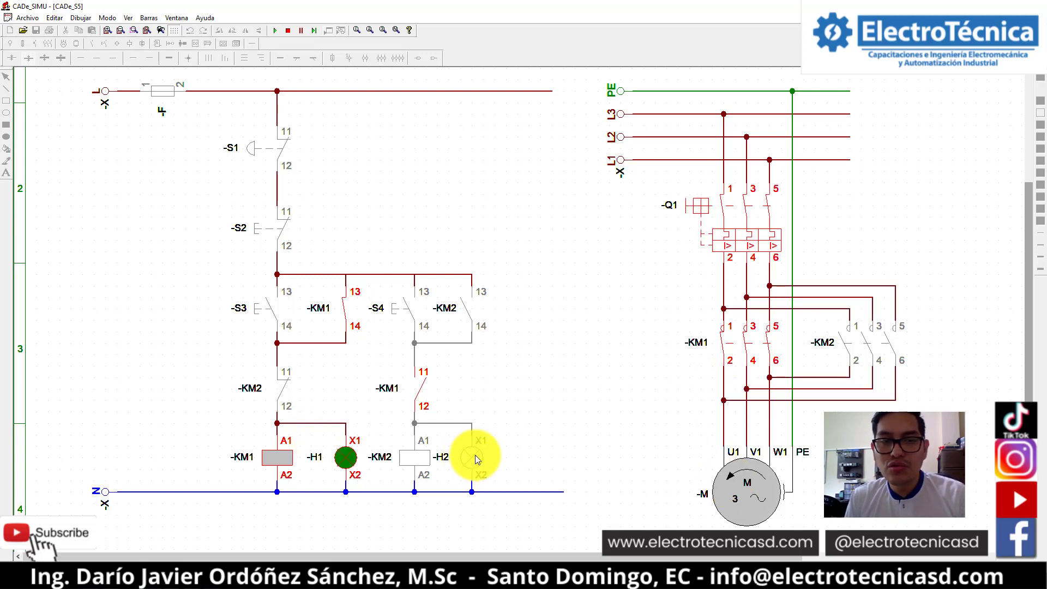
# - Stop KM1 with S2, start KM2 with S4, open and reclose breaker -Q1, and end the simulation
pyautogui.click(279, 228)
pyautogui.click(404, 312)
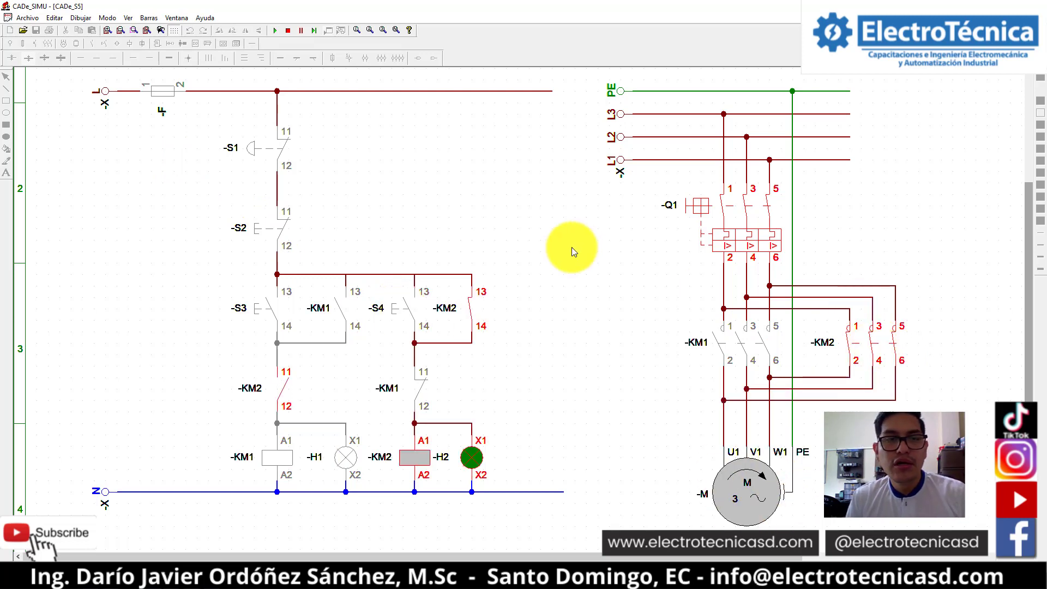
pyautogui.click(704, 212)
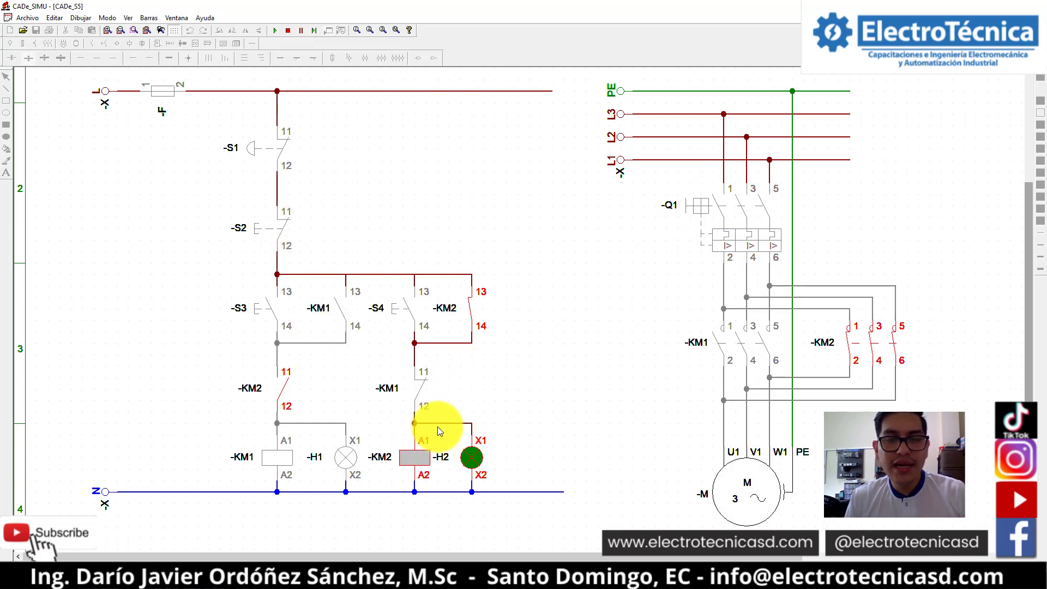
pyautogui.click(704, 210)
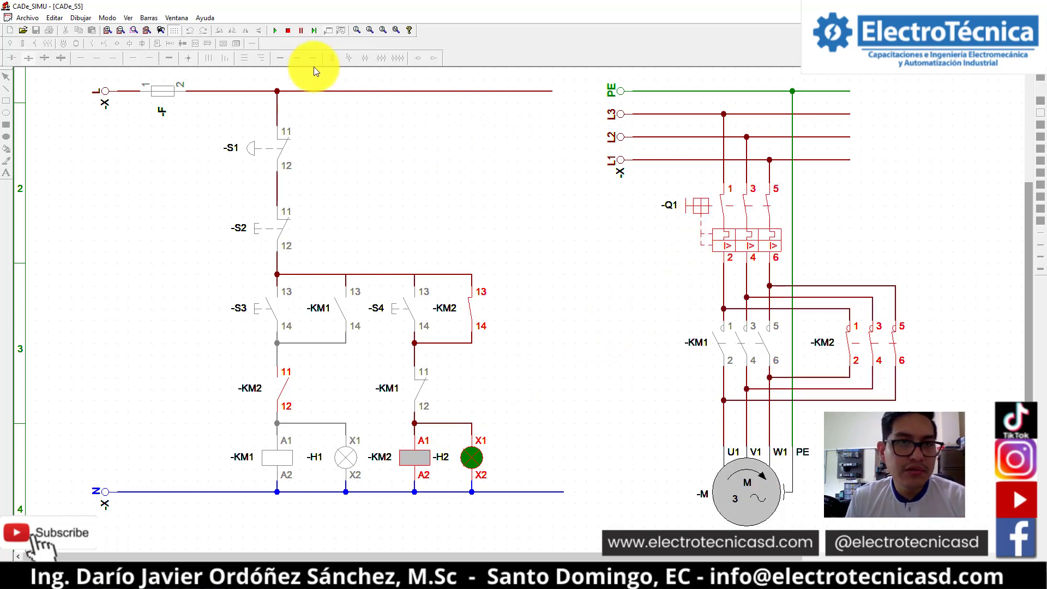
pyautogui.click(290, 32)
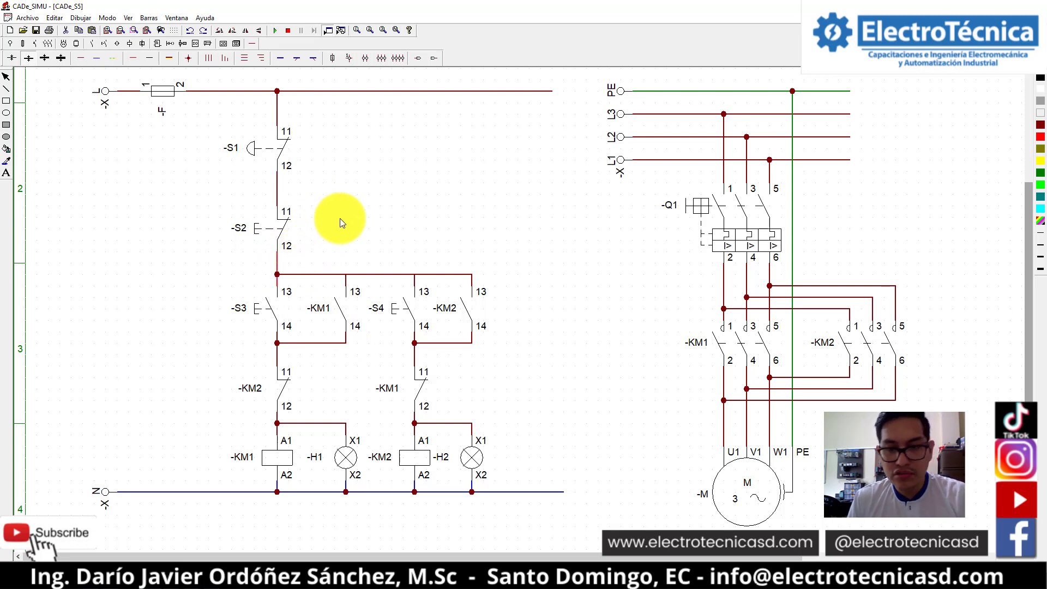
# - Shift pushbuttons S2 and S1 down in the control circuit and delete the wires between S1 and S2 and between line L and S1
pyautogui.moveTo(285, 224); pyautogui.dragTo(284, 234)
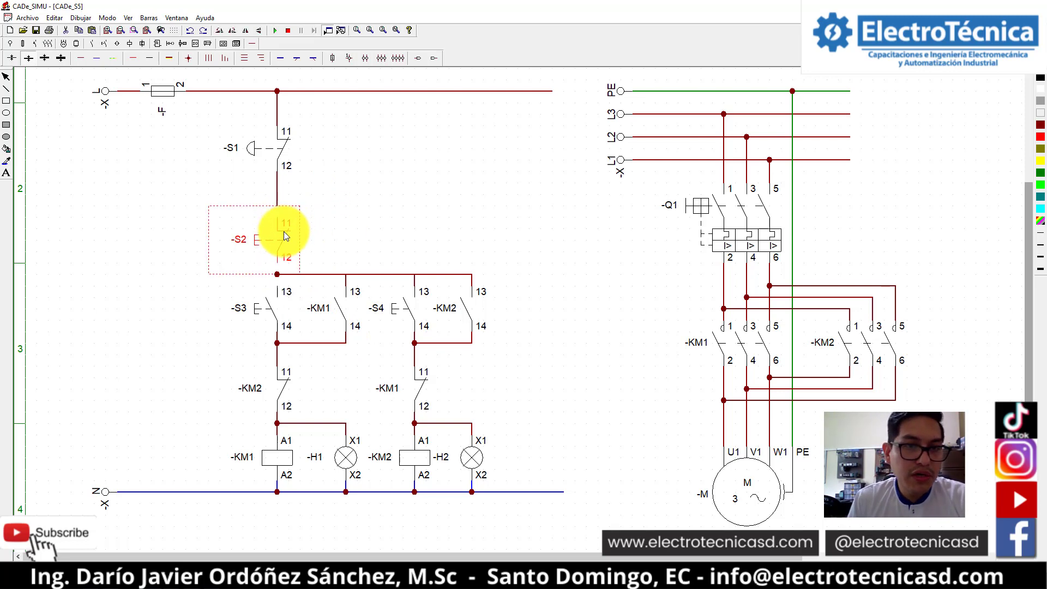
pyautogui.click(285, 196)
pyautogui.press('Delete')
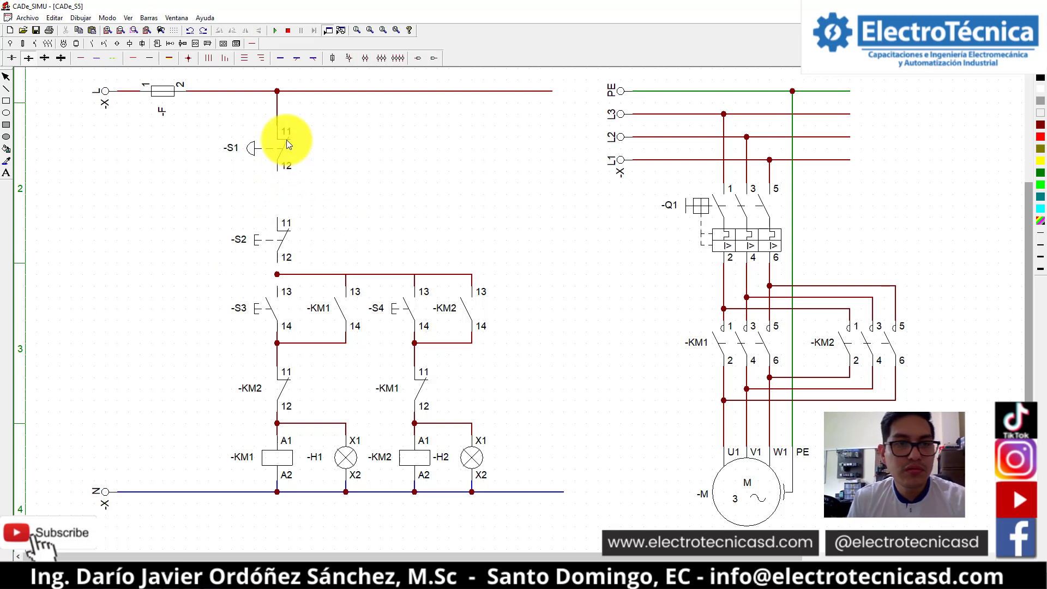
pyautogui.moveTo(286, 139); pyautogui.dragTo(286, 173)
pyautogui.click(293, 122)
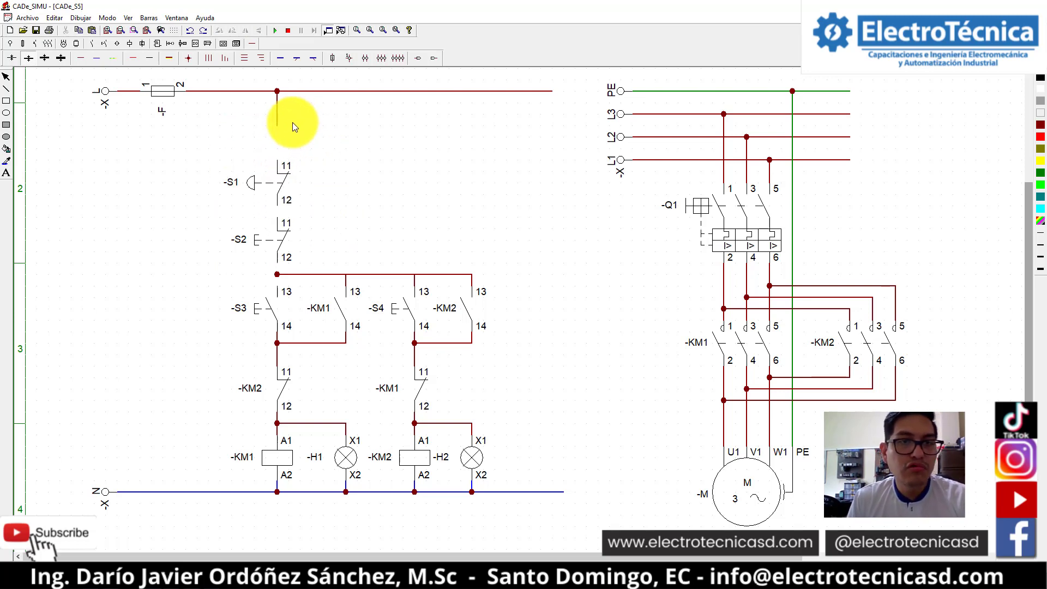
pyautogui.click(287, 120)
pyautogui.press('Delete')
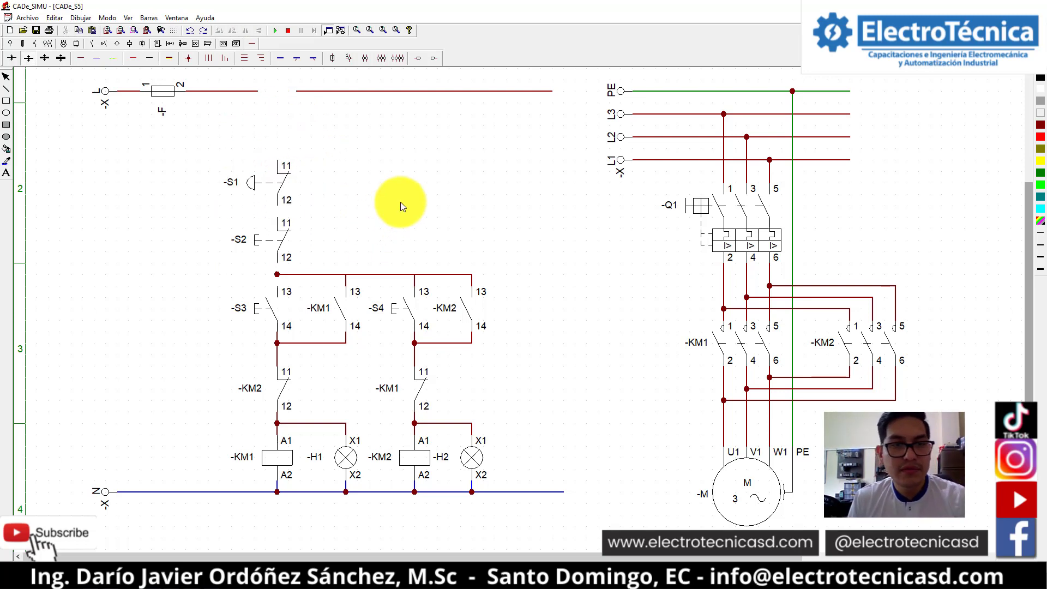
# - Move the whole control circuit below line L, including the N line, slightly down to free space above S1
pyautogui.moveTo(48, 137); pyautogui.dragTo(594, 539)
pyautogui.moveTo(290, 470); pyautogui.dragTo(290, 486)
pyautogui.click(612, 331)
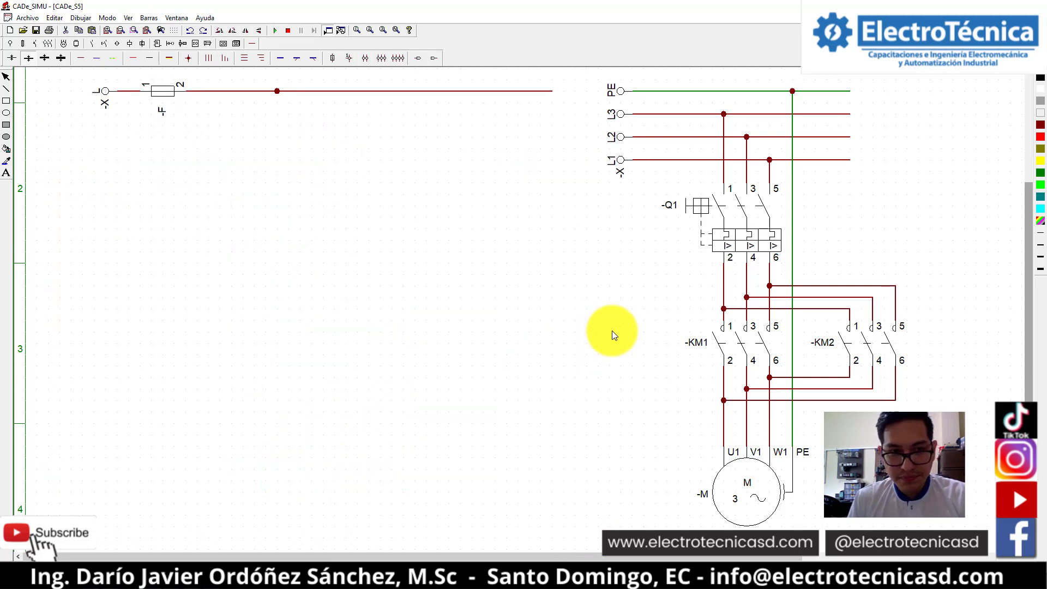
# - Place a normally open motor-breaker auxiliary contact (97-98) between line L and S1, shifting S1 and the contact slightly up
pyautogui.click(763, 232)
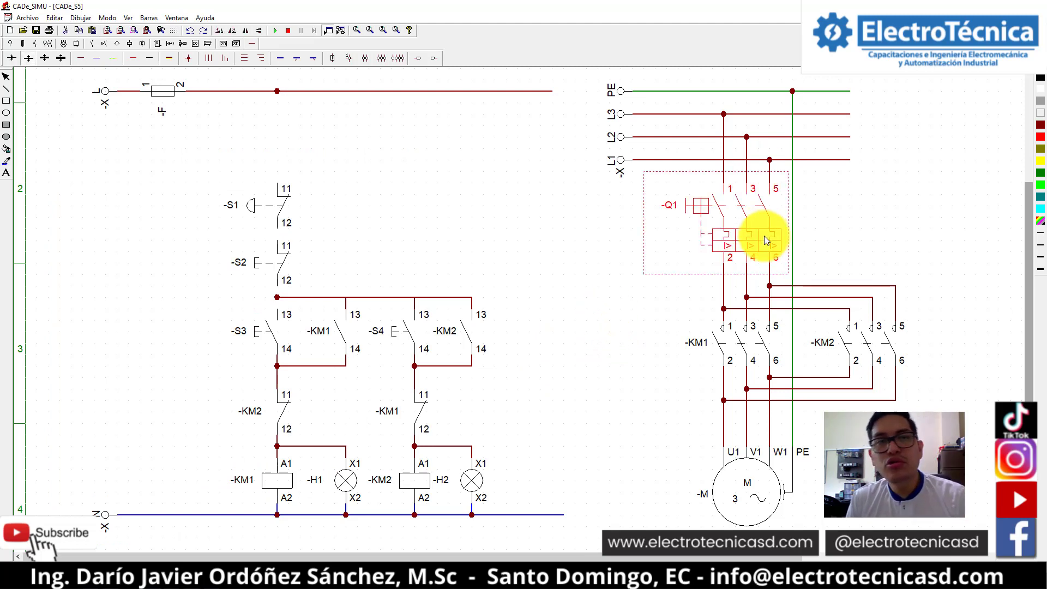
pyautogui.click(91, 43)
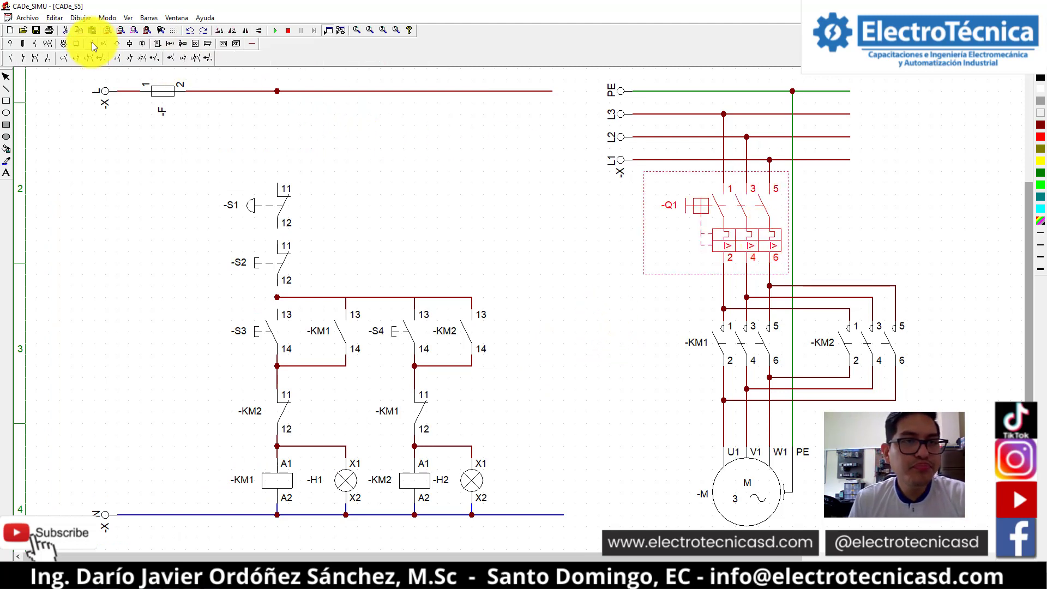
pyautogui.click(101, 42)
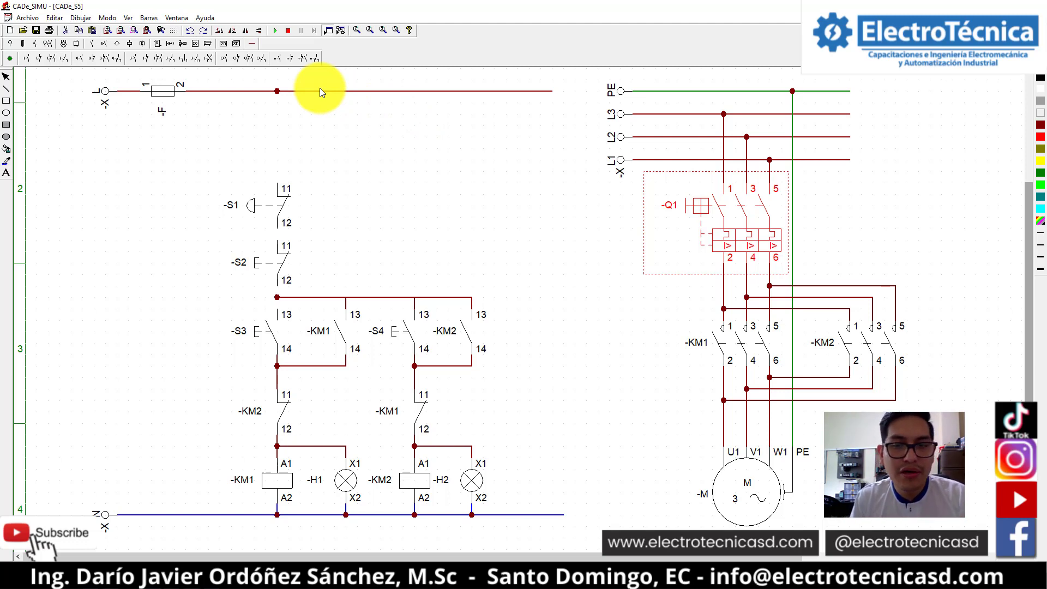
pyautogui.click(283, 60)
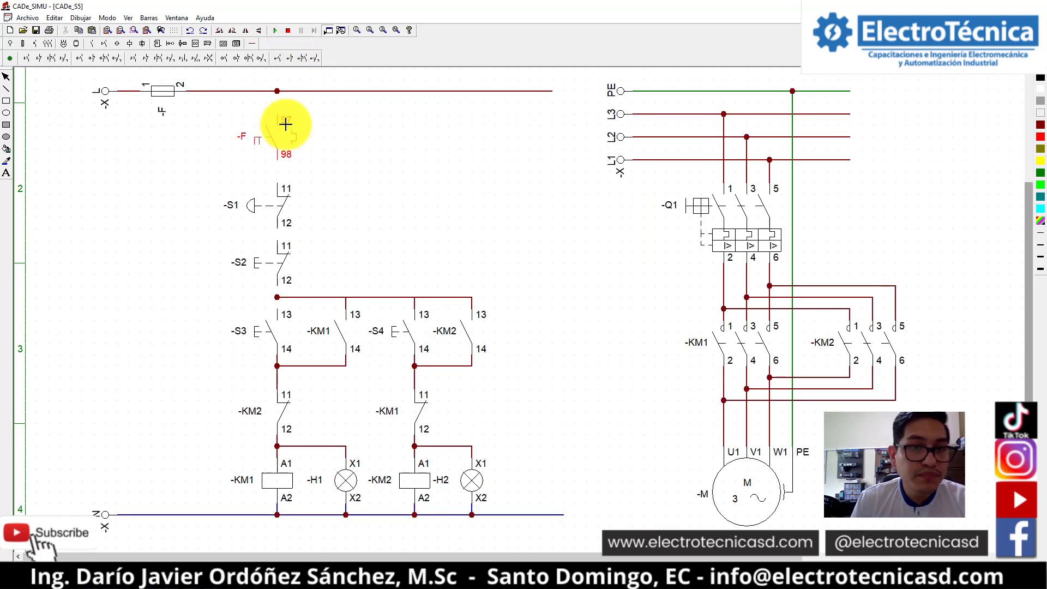
pyautogui.click(286, 124)
pyautogui.moveTo(286, 197); pyautogui.dragTo(284, 191)
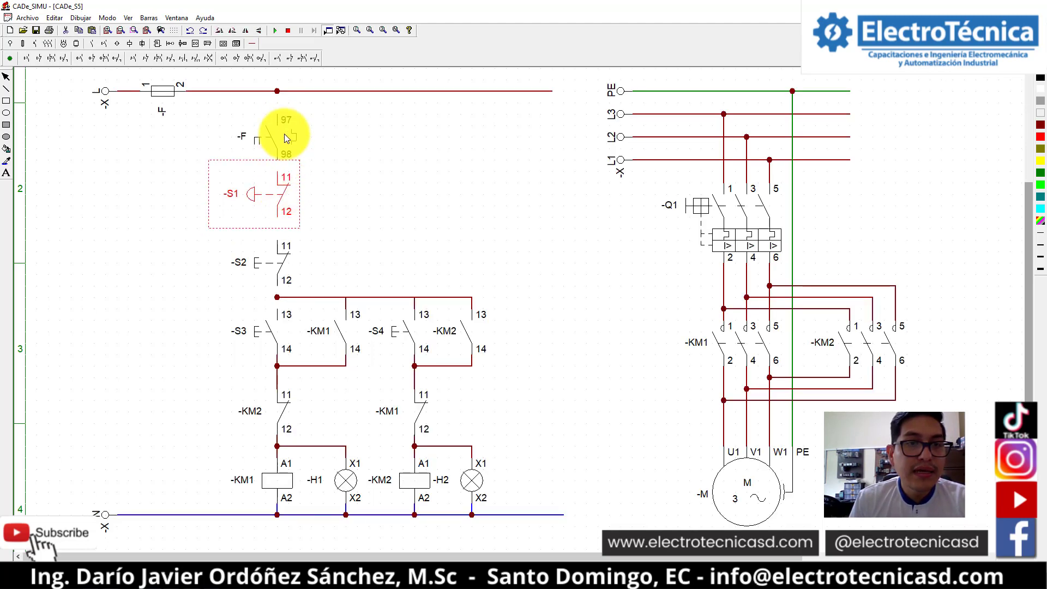
pyautogui.moveTo(283, 133); pyautogui.dragTo(281, 123)
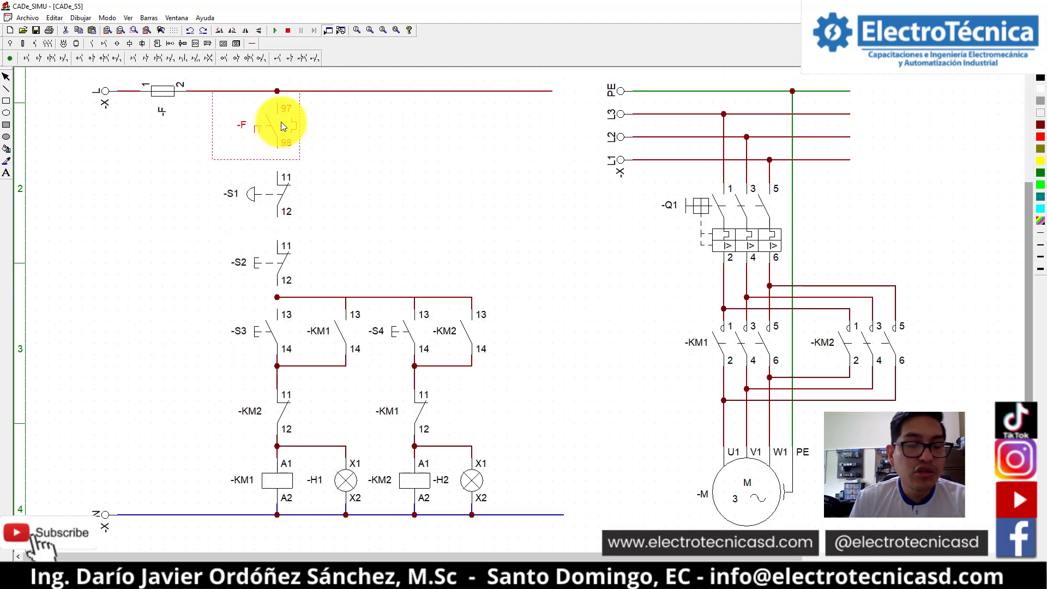
pyautogui.click(321, 157)
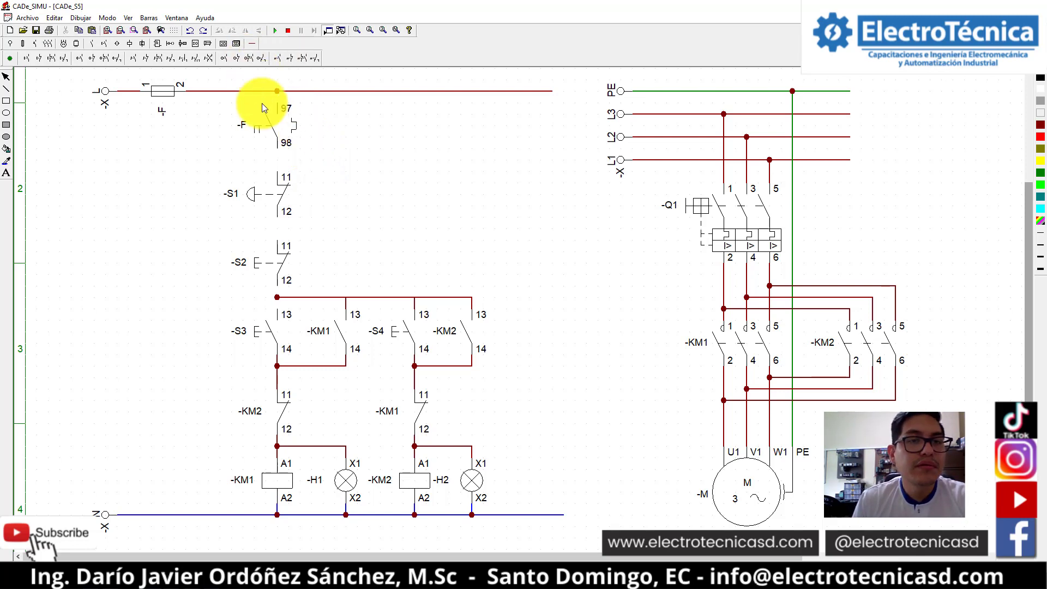
# - Name the new 97-98 contact above S1 -Q1 so it matches the power-circuit breaker
pyautogui.doubleClick(272, 124)
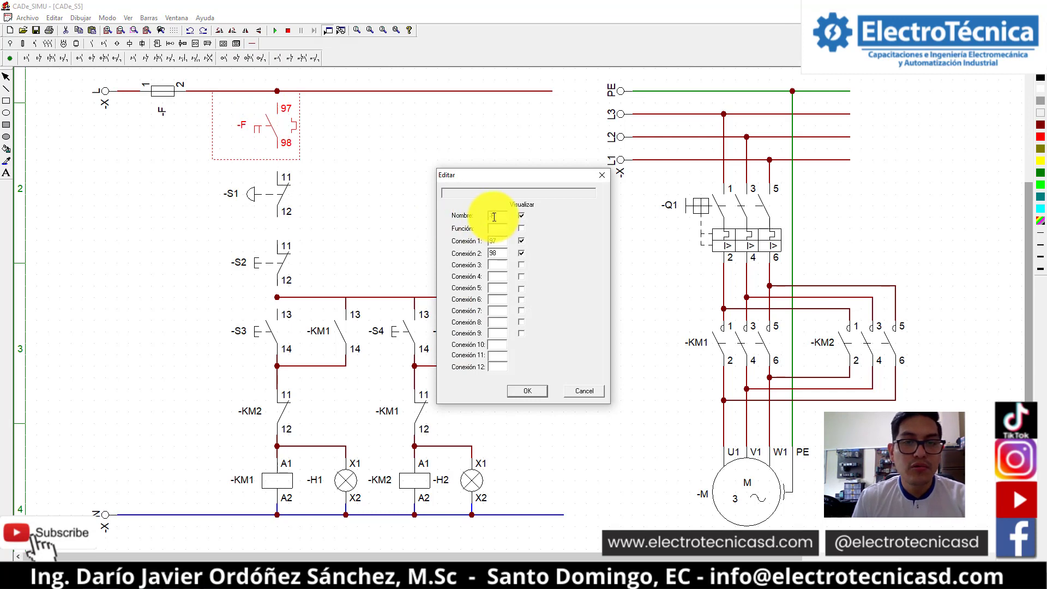
pyautogui.write('Q1')
pyautogui.press('Return')
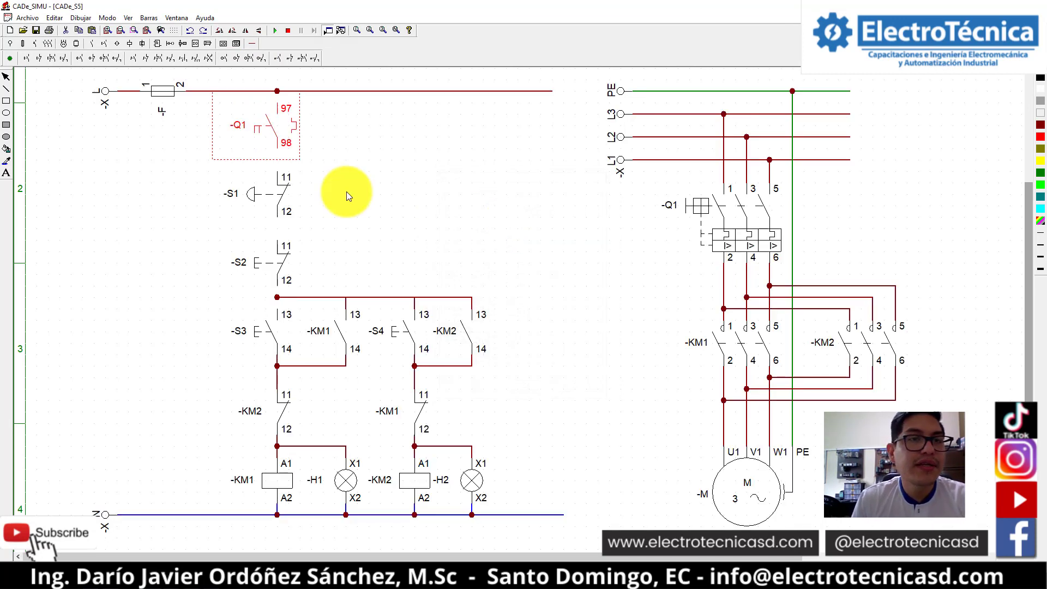
# - Wire line L, contact -Q1, S1, S2 and S3 in series, adding a node at the branch junction above S3
pyautogui.click(252, 44)
pyautogui.click(81, 58)
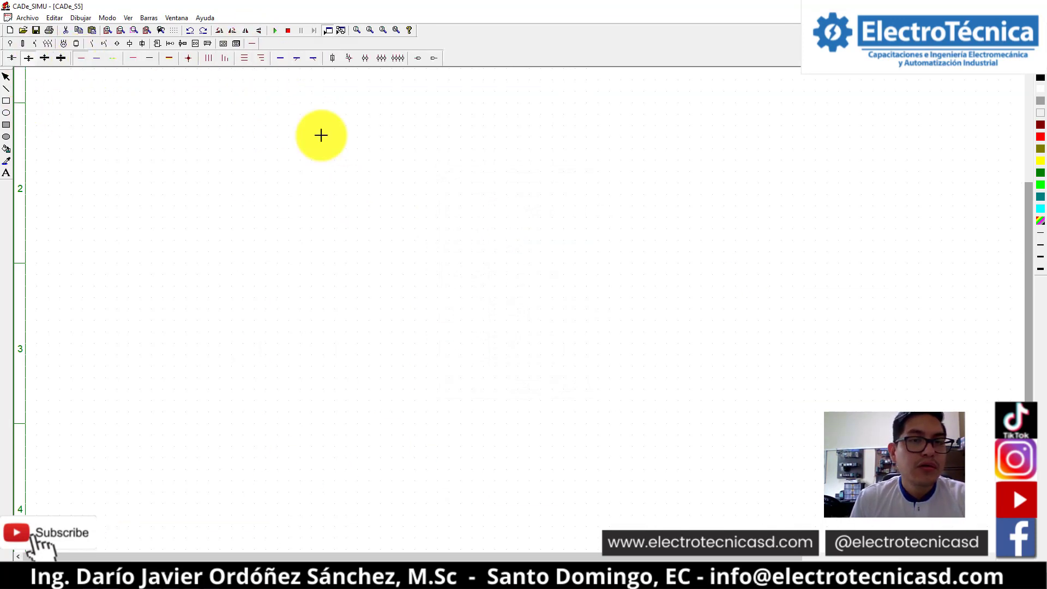
pyautogui.moveTo(278, 91); pyautogui.dragTo(278, 103)
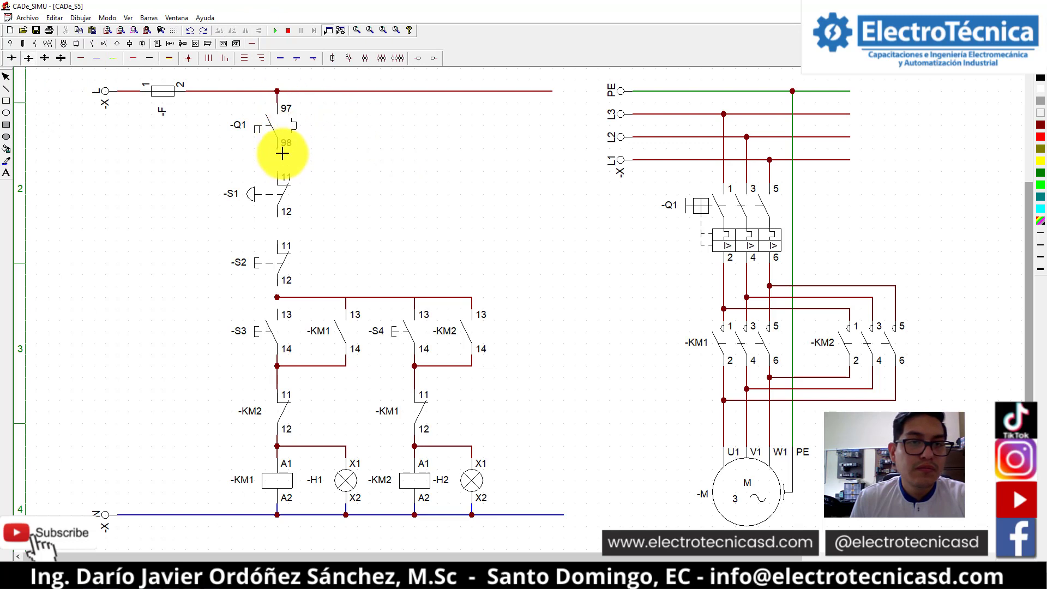
pyautogui.moveTo(284, 219); pyautogui.dragTo(285, 241)
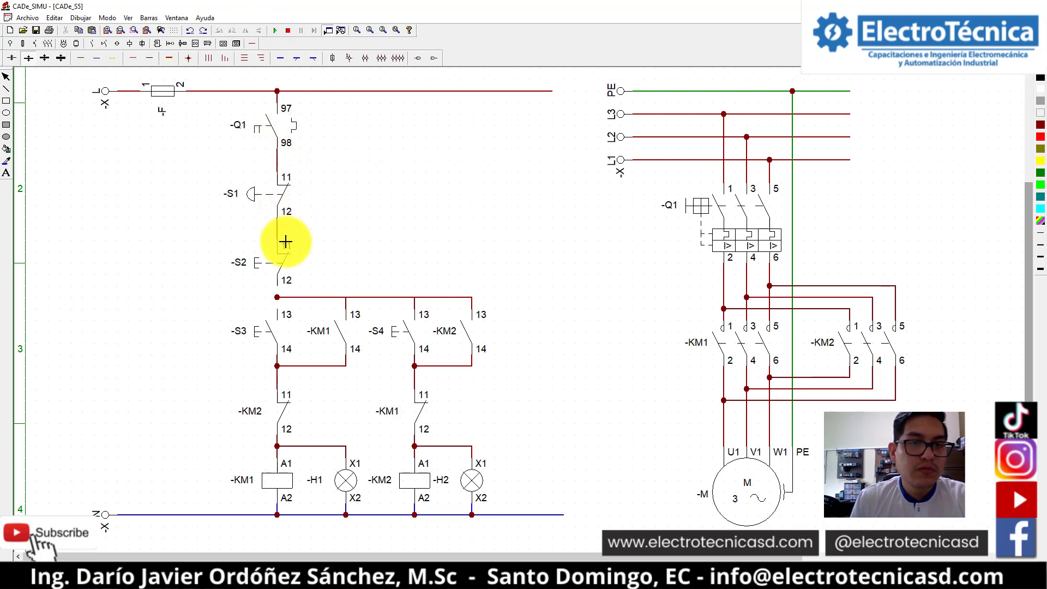
pyautogui.moveTo(282, 288); pyautogui.dragTo(284, 311)
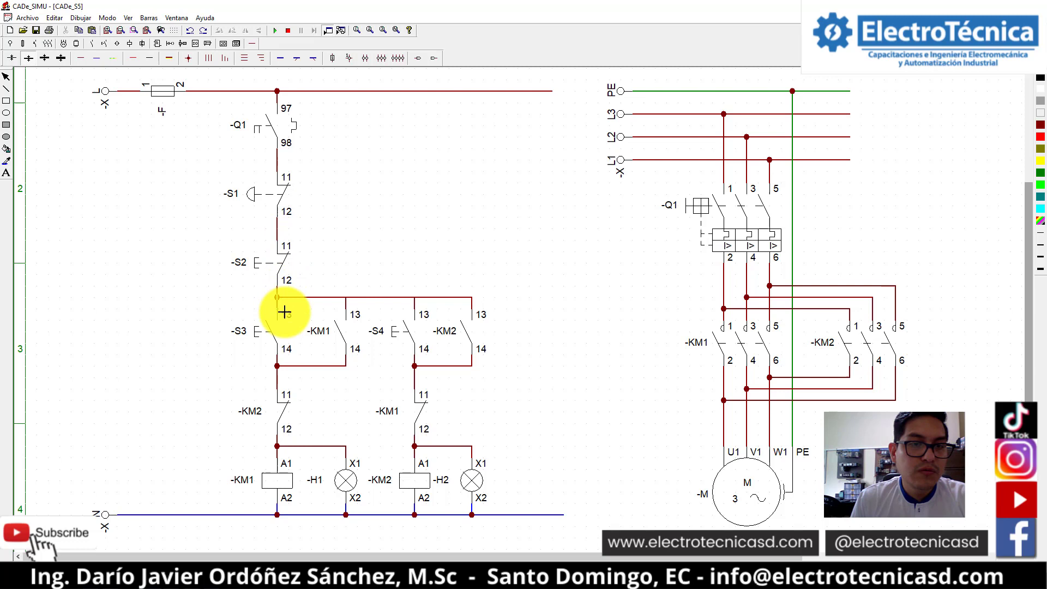
pyautogui.click(190, 58)
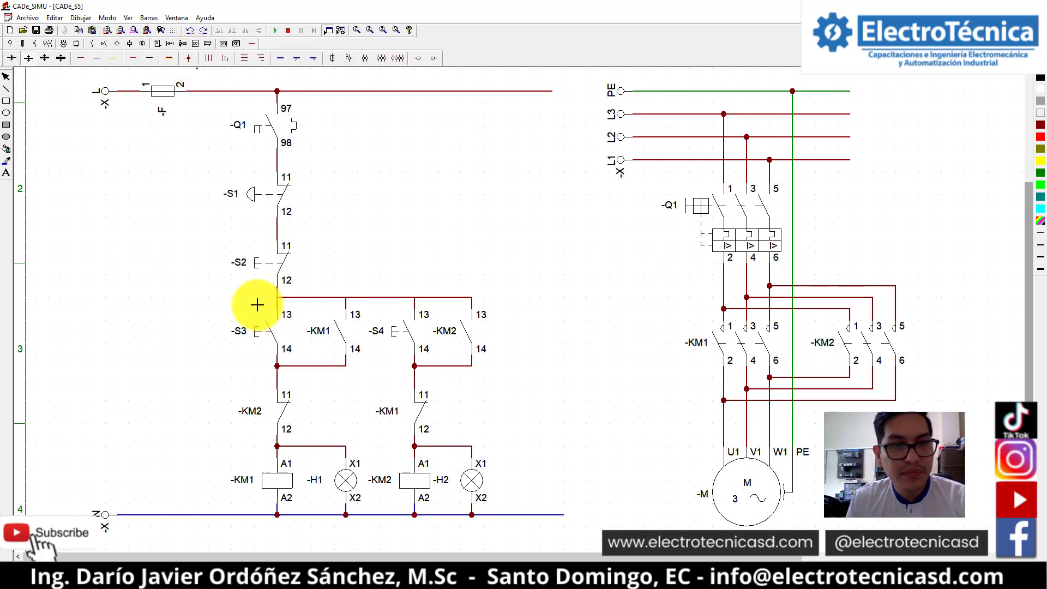
pyautogui.click(282, 302)
pyautogui.press('Escape')
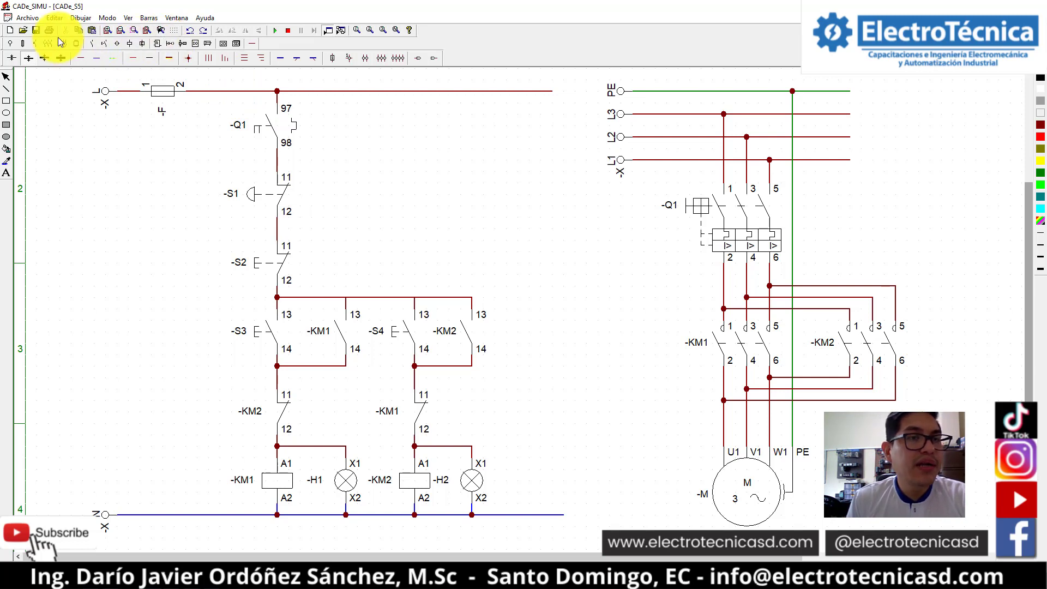
# - Place another indicator lamp beside H2, just above line N
pyautogui.click(132, 47)
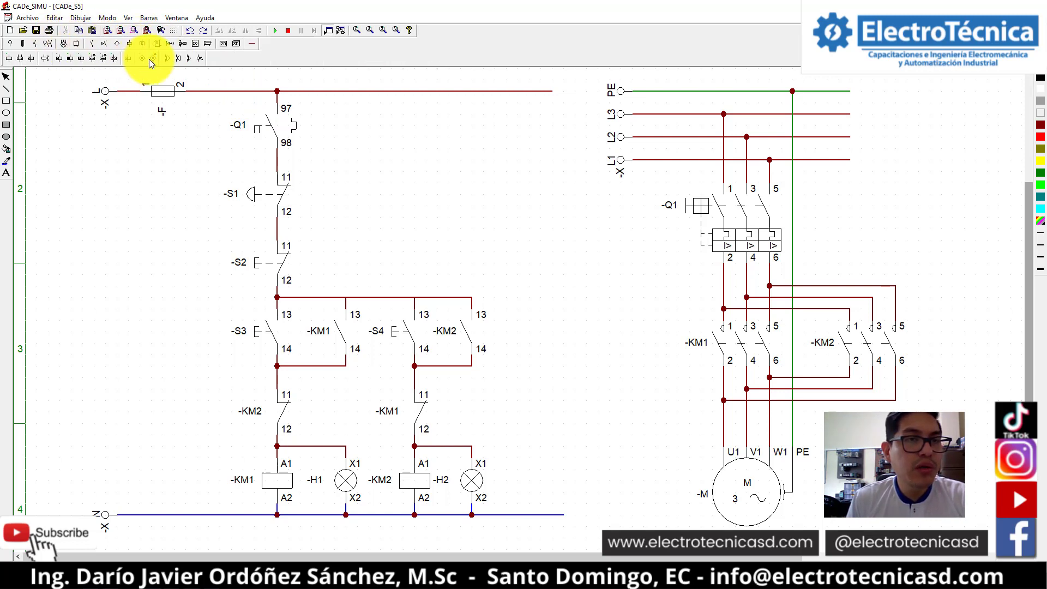
pyautogui.click(149, 59)
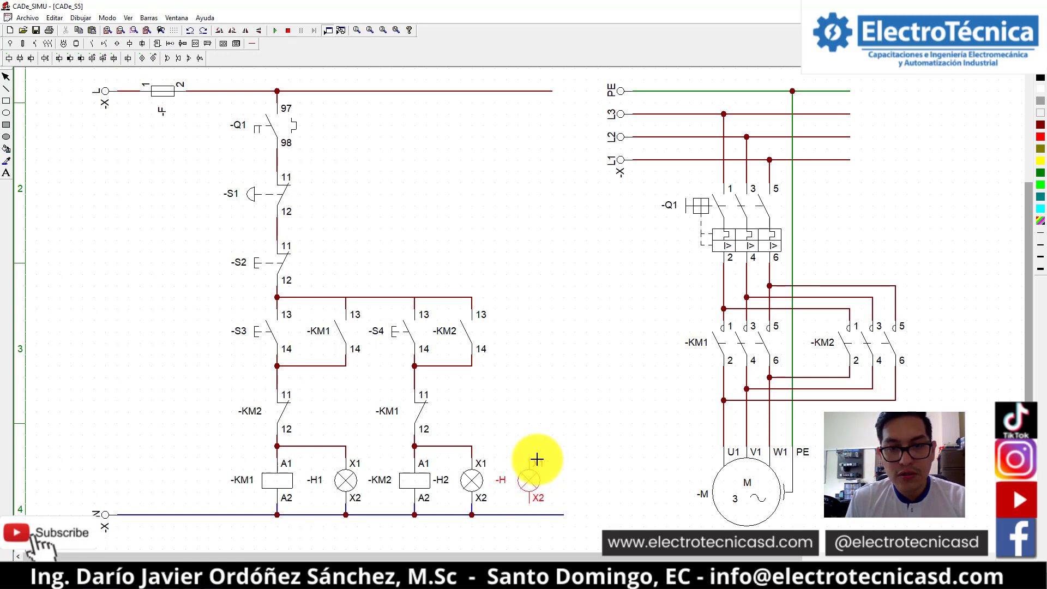
pyautogui.click(537, 460)
# - Name the new lamp -H3 and set its color to Rojo
pyautogui.doubleClick(525, 484)
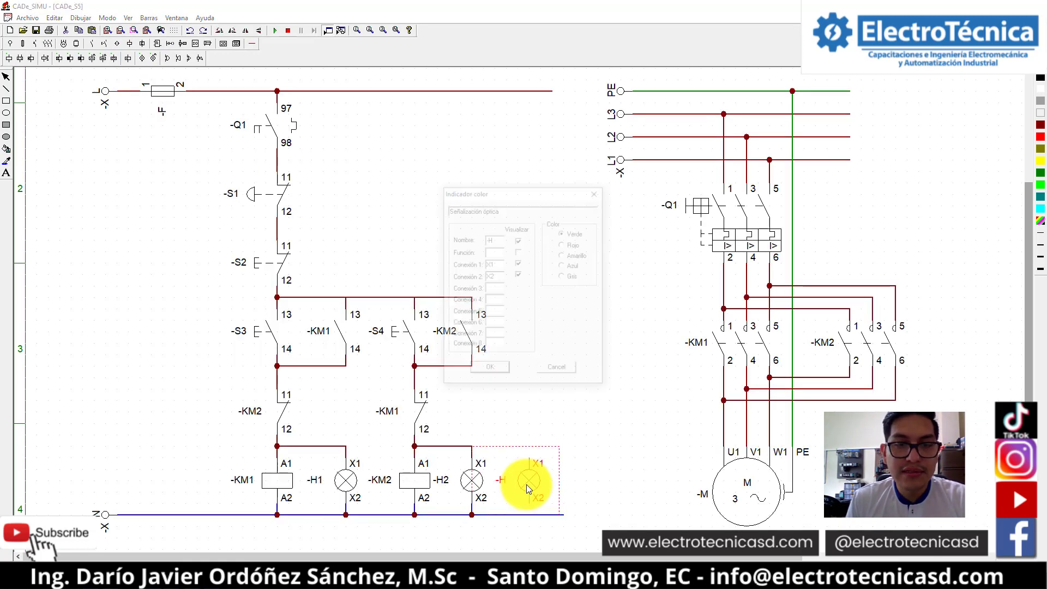
pyautogui.click(496, 242)
pyautogui.press('BackSpace')
pyautogui.write('3')
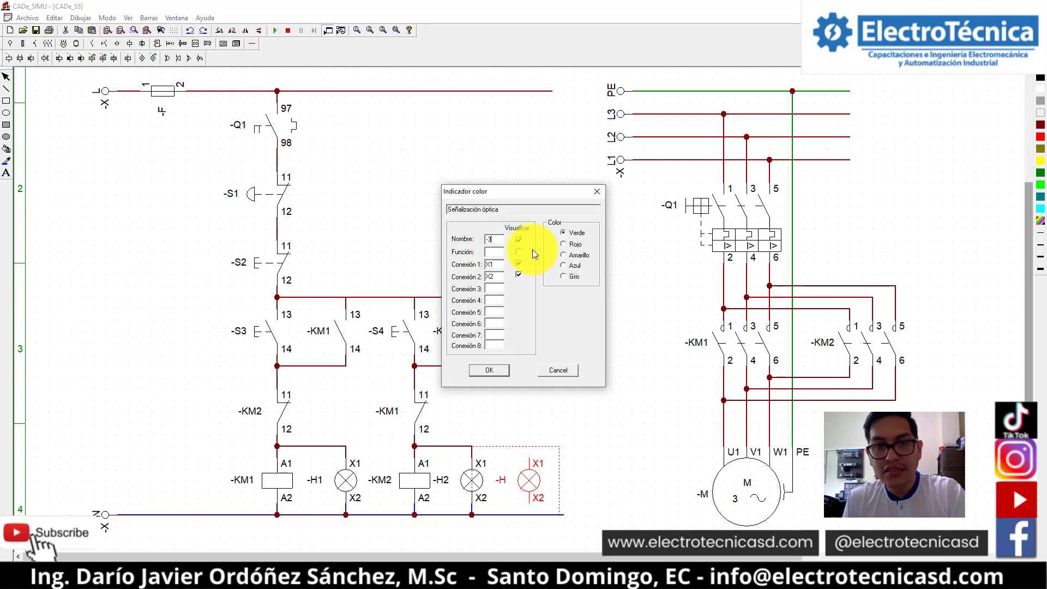
pyautogui.click(509, 373)
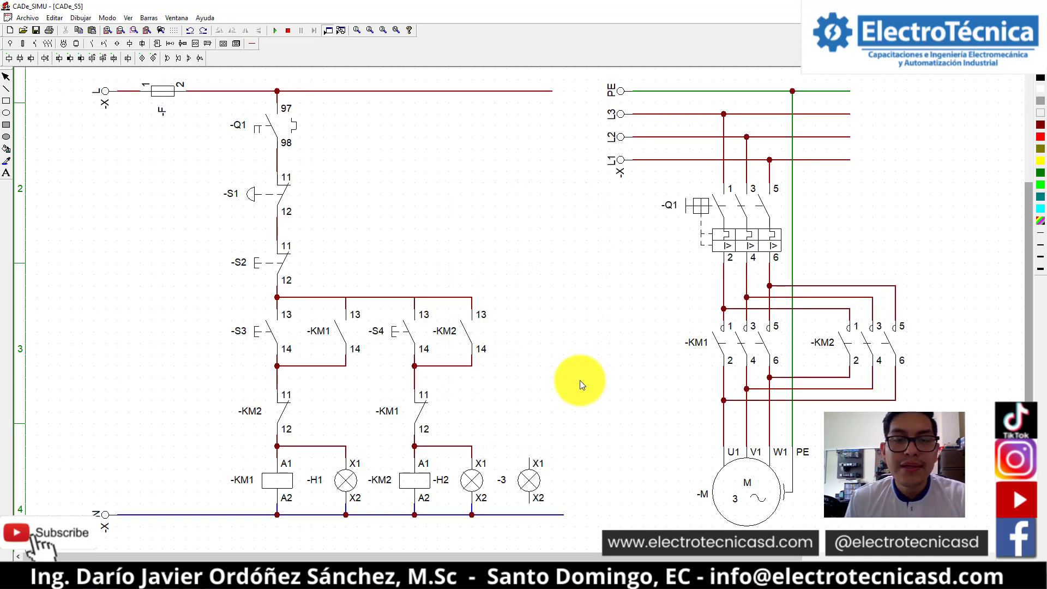
pyautogui.click(522, 476)
pyautogui.doubleClick(534, 486)
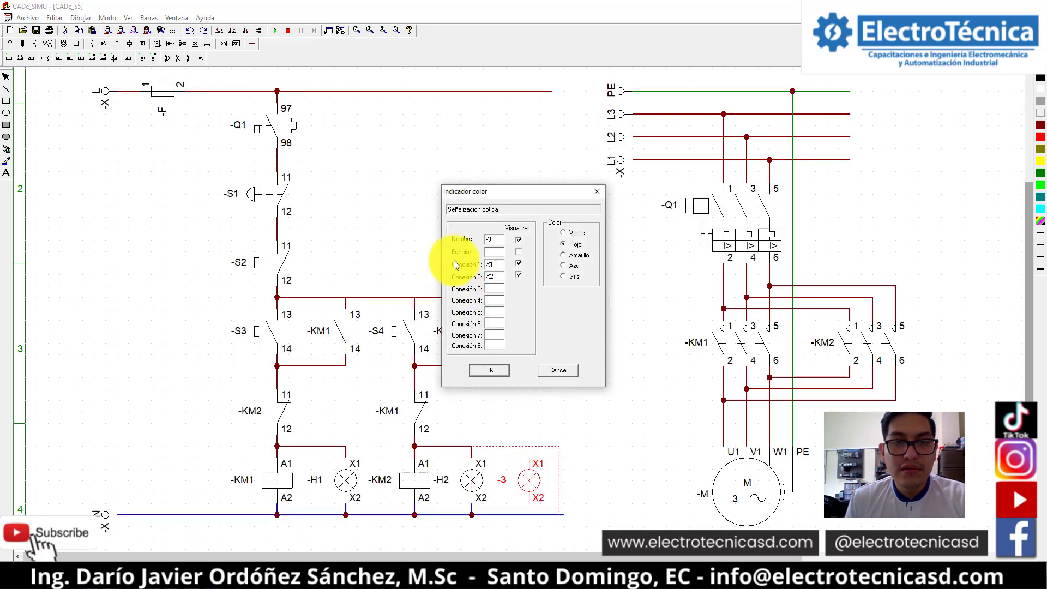
pyautogui.click(490, 238)
pyautogui.write('H')
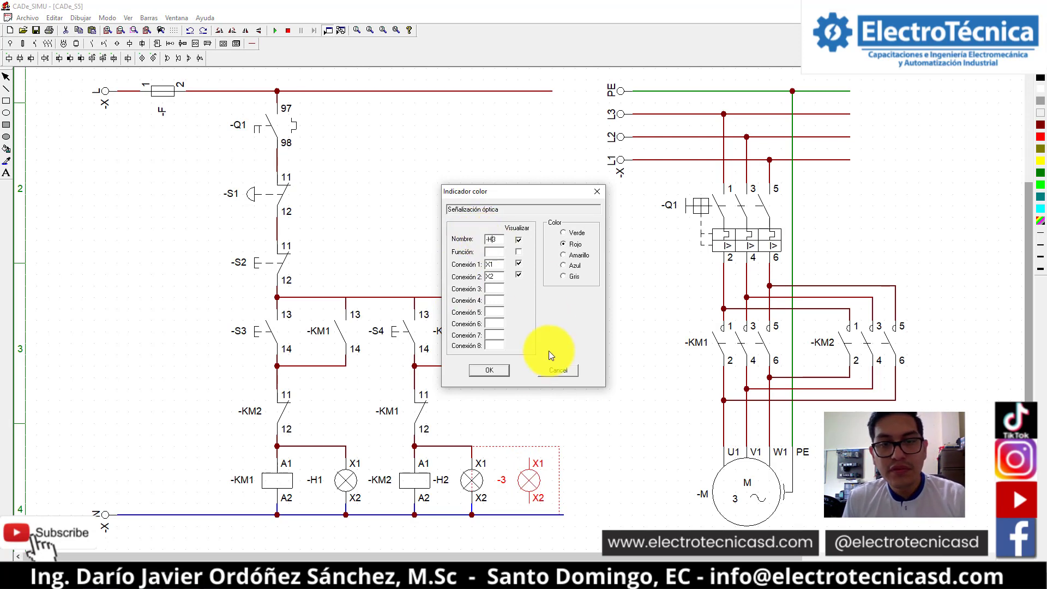
pyautogui.click(502, 371)
pyautogui.click(497, 353)
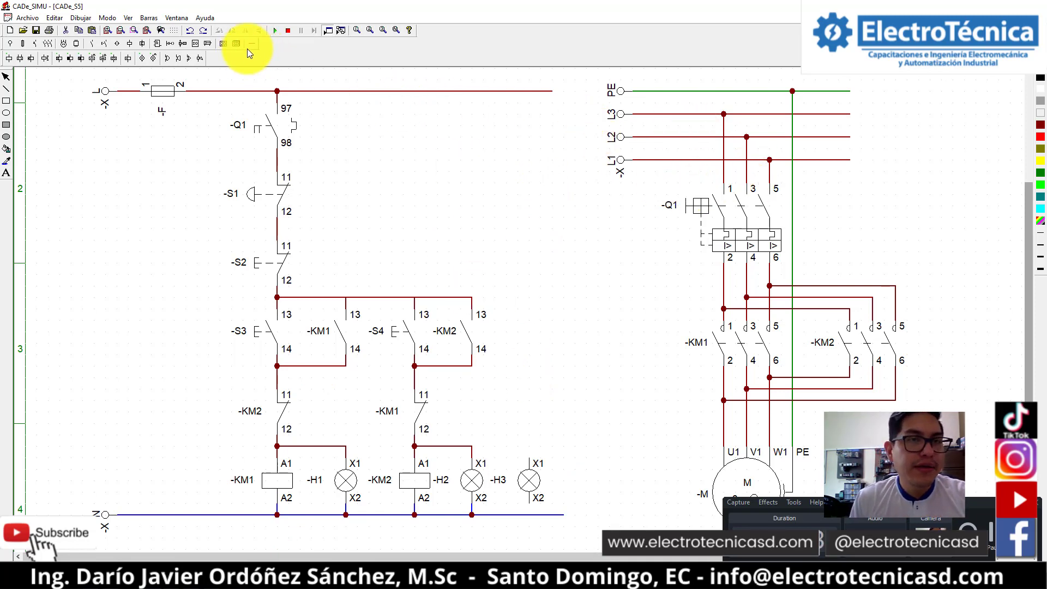
# - Place a normally closed motor-breaker auxiliary contact (95-96) below line L above lamp H3 and name it -Q1
pyautogui.click(109, 41)
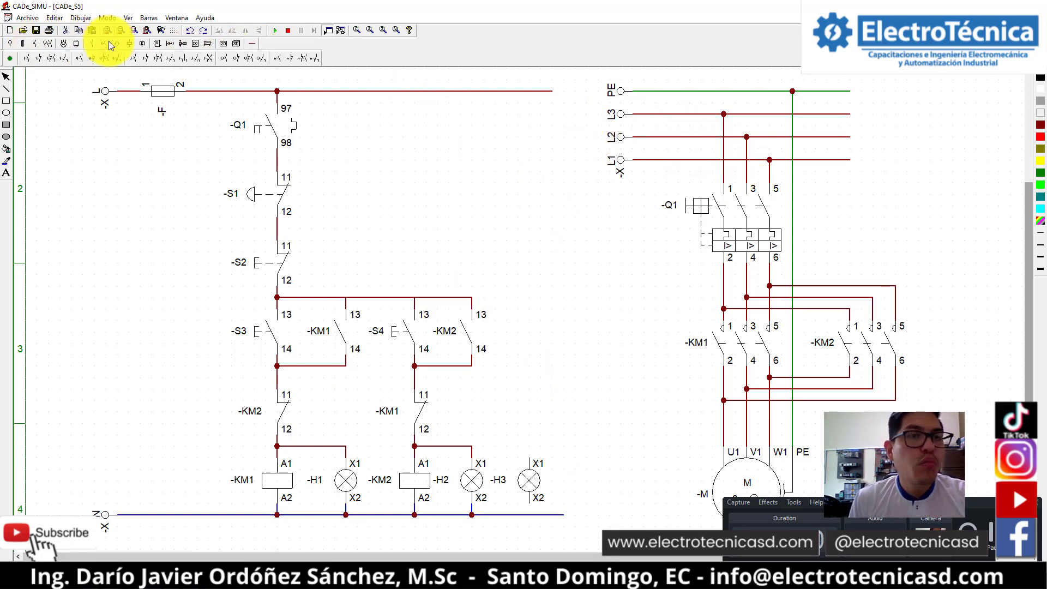
pyautogui.click(294, 62)
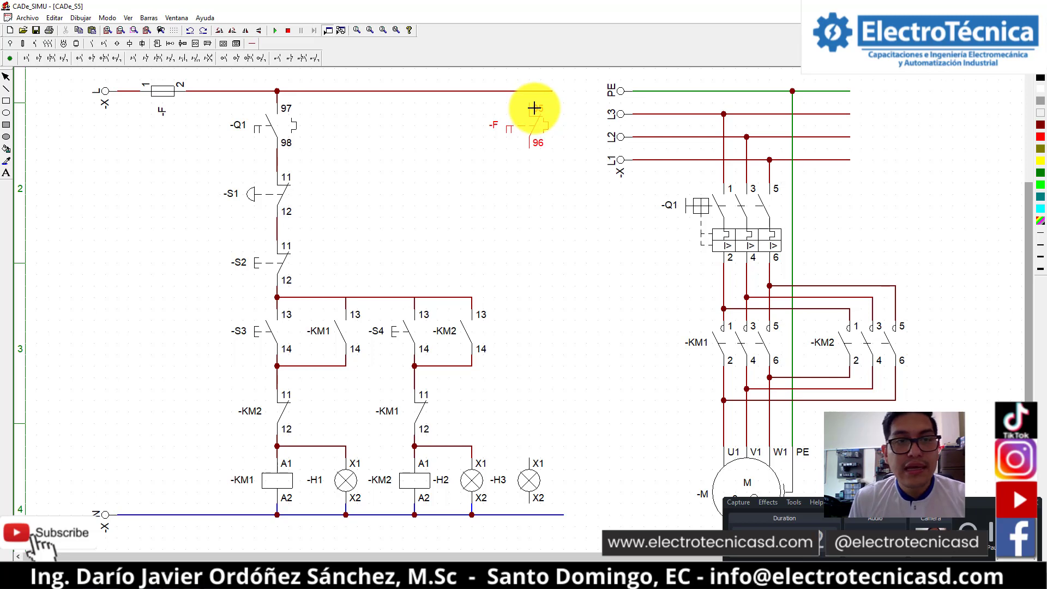
pyautogui.click(534, 108)
pyautogui.doubleClick(538, 136)
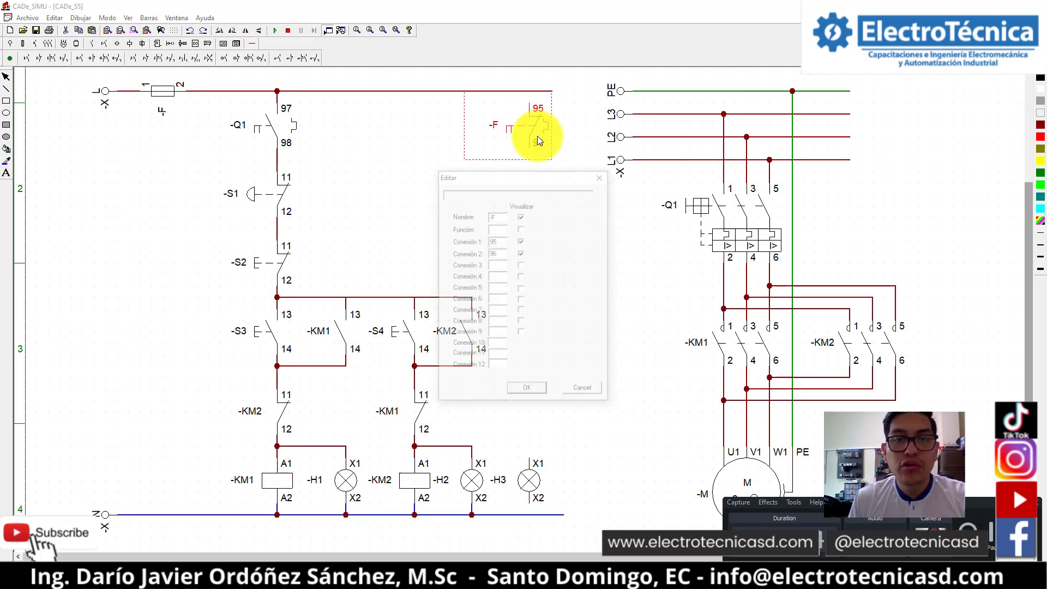
pyautogui.write('Q1')
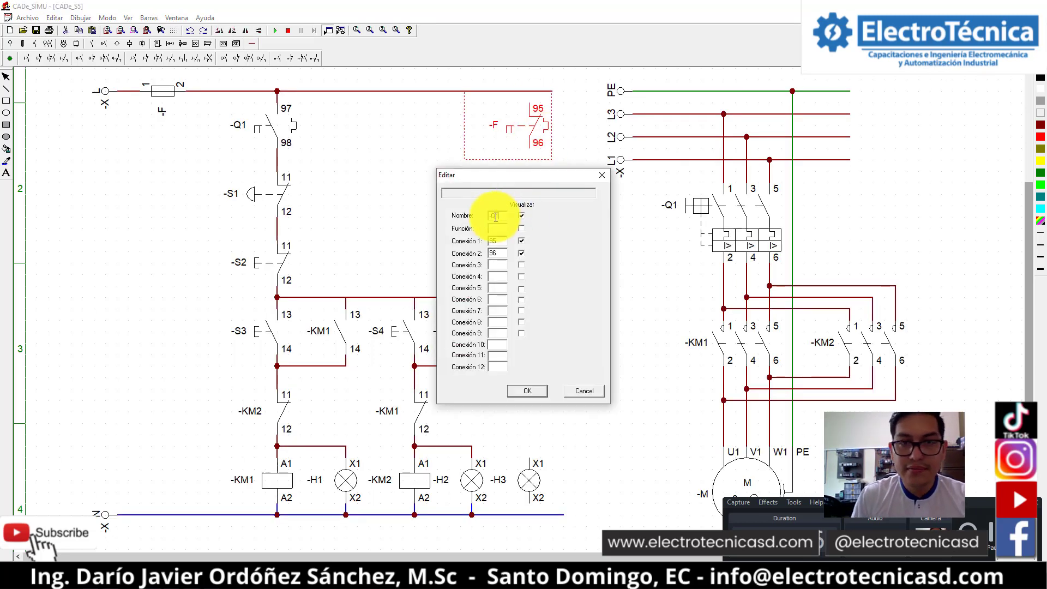
pyautogui.press('Return')
# - Try mirroring the 95-96 contact -Q1 horizontally and flip it back
pyautogui.click(247, 31)
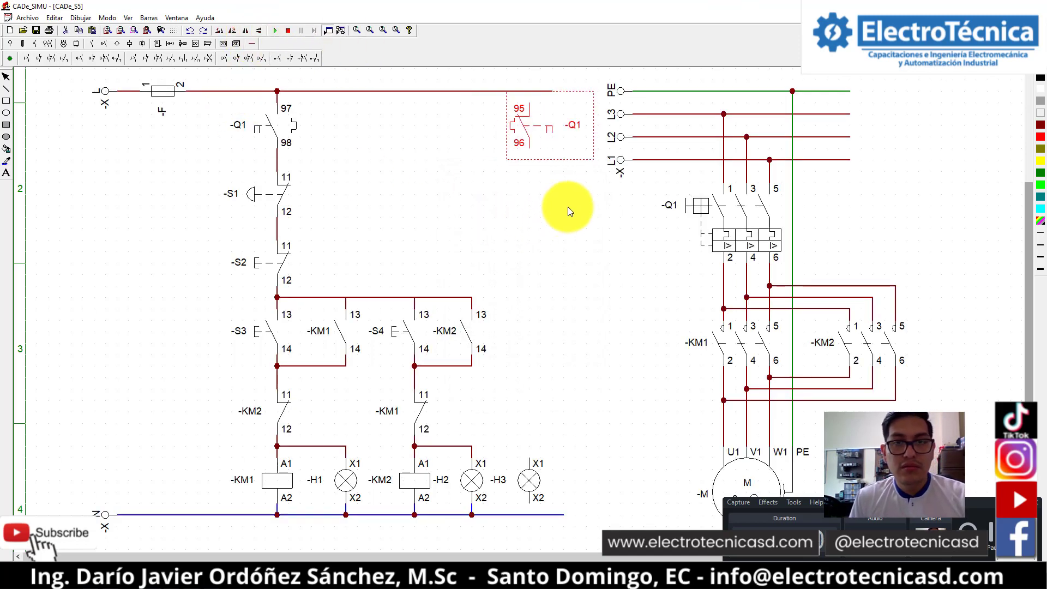
pyautogui.click(249, 33)
pyautogui.click(392, 124)
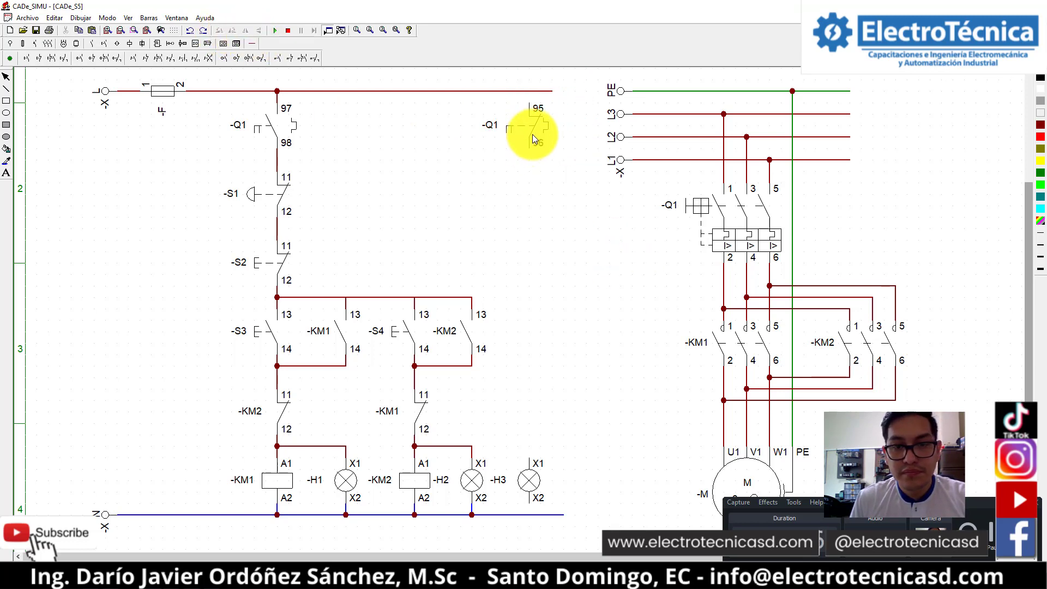
# - Shift the 95-96 contact -Q1 slightly away from the KM2 branch and wire it from line L through lamp H3 to line N
pyautogui.moveTo(532, 134); pyautogui.dragTo(544, 133)
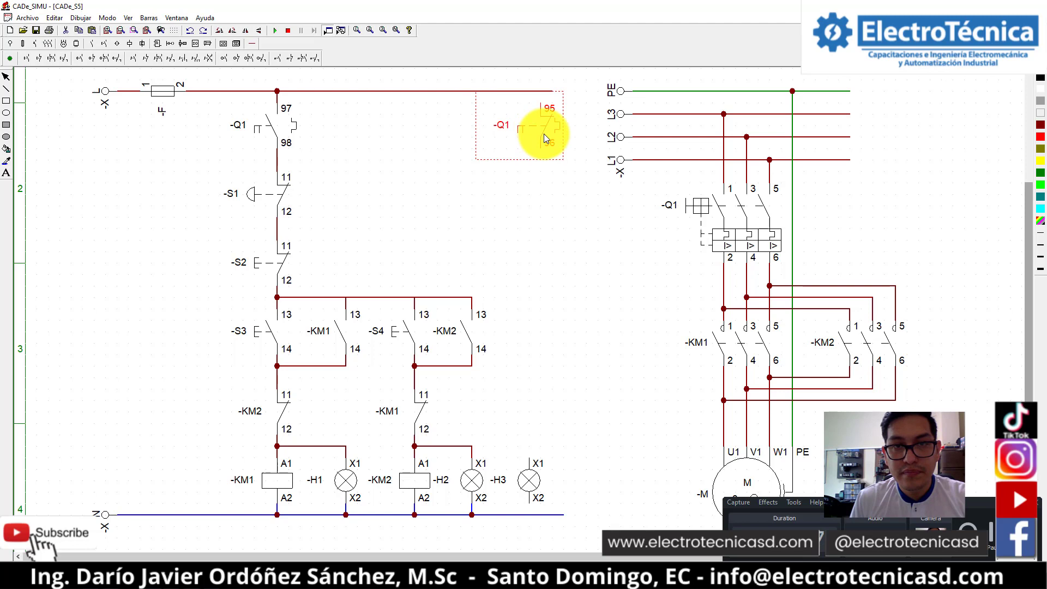
pyautogui.click(251, 44)
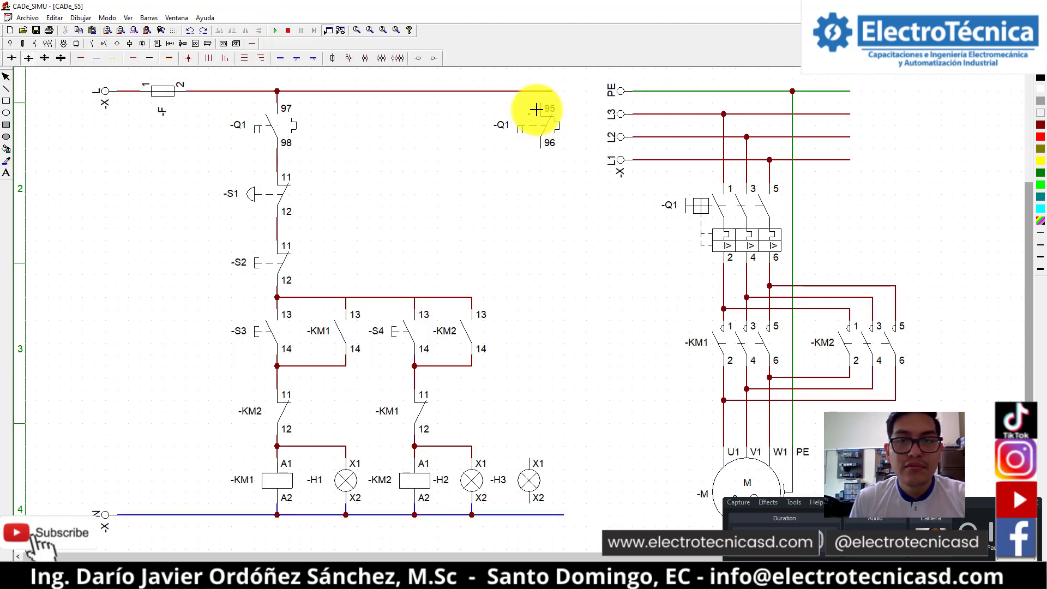
pyautogui.moveTo(541, 90); pyautogui.dragTo(540, 104)
pyautogui.moveTo(547, 159); pyautogui.dragTo(549, 516)
pyautogui.click(93, 57)
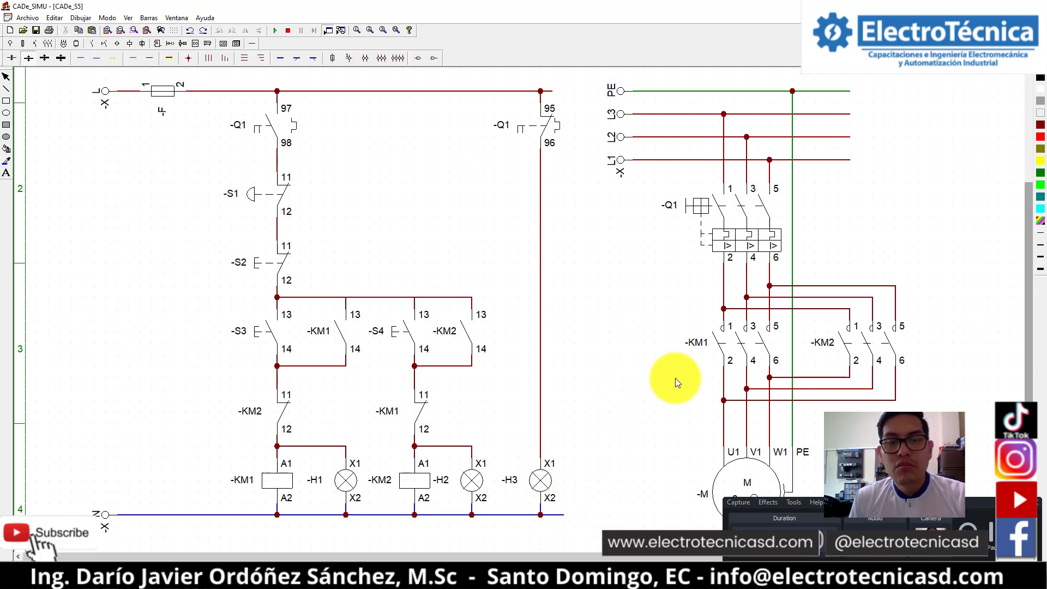
# - Simulate the circuit to check fault lamp H3, close breaker -Q1, and energize KM1 with S3
pyautogui.click(272, 31)
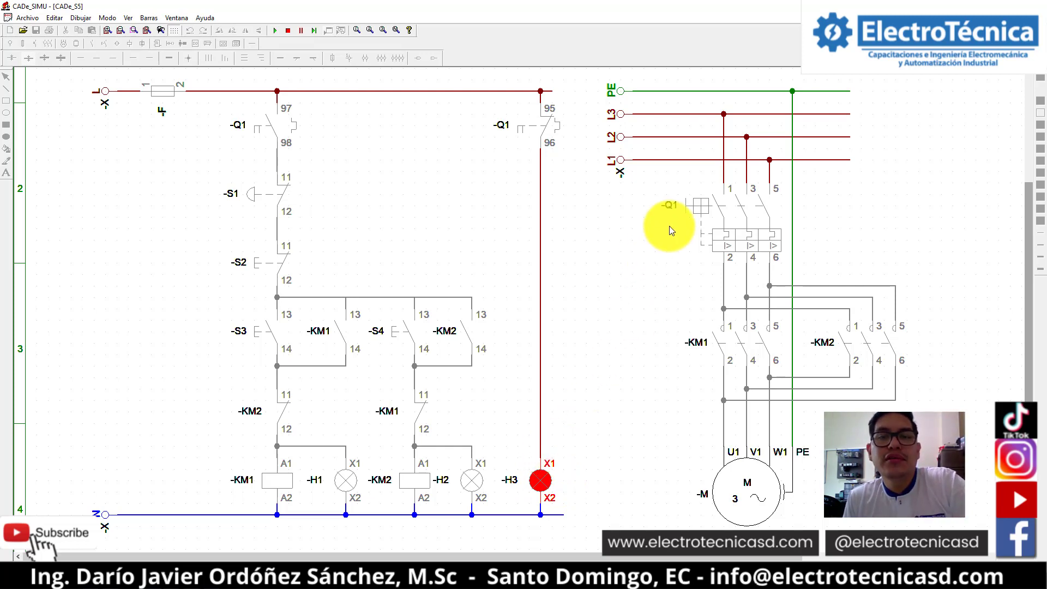
pyautogui.click(714, 216)
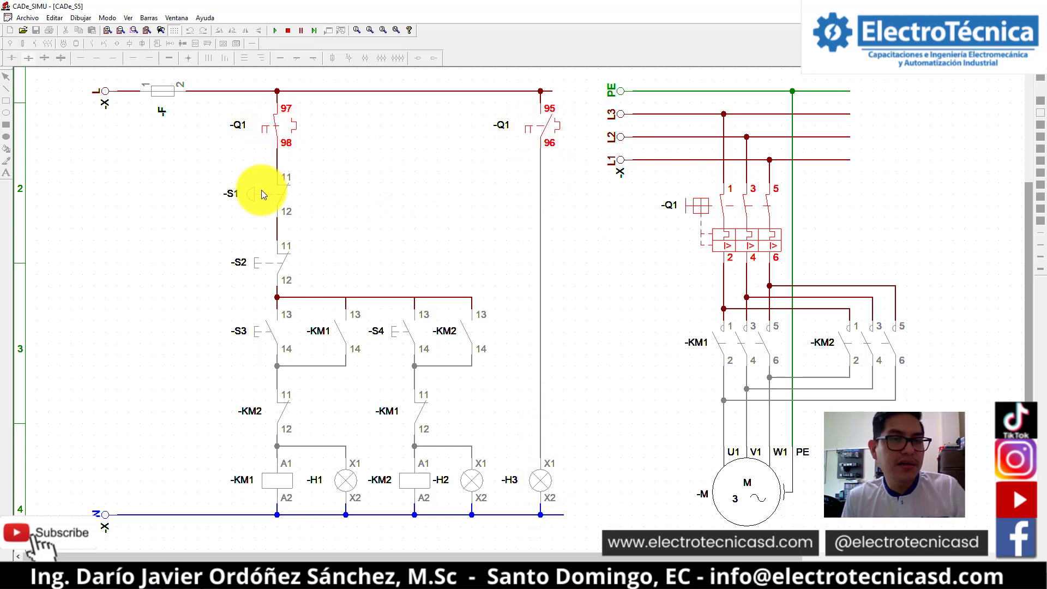
pyautogui.click(272, 331)
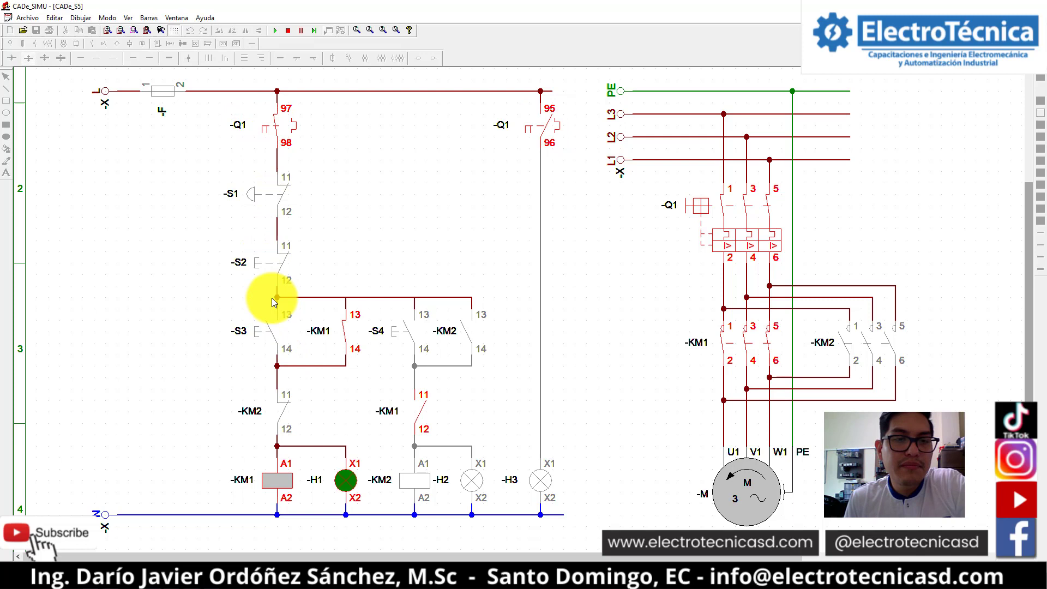
# - Switch from KM1 to KM2 using S2 and S4, stop KM2 with S2, and end the simulation
pyautogui.click(277, 266)
pyautogui.click(398, 340)
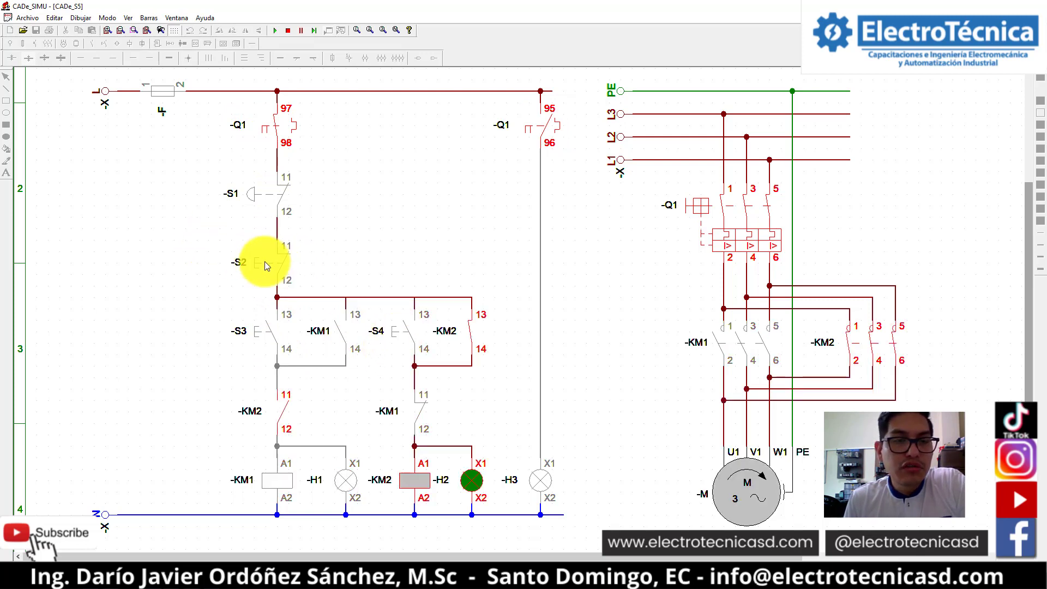
pyautogui.click(286, 254)
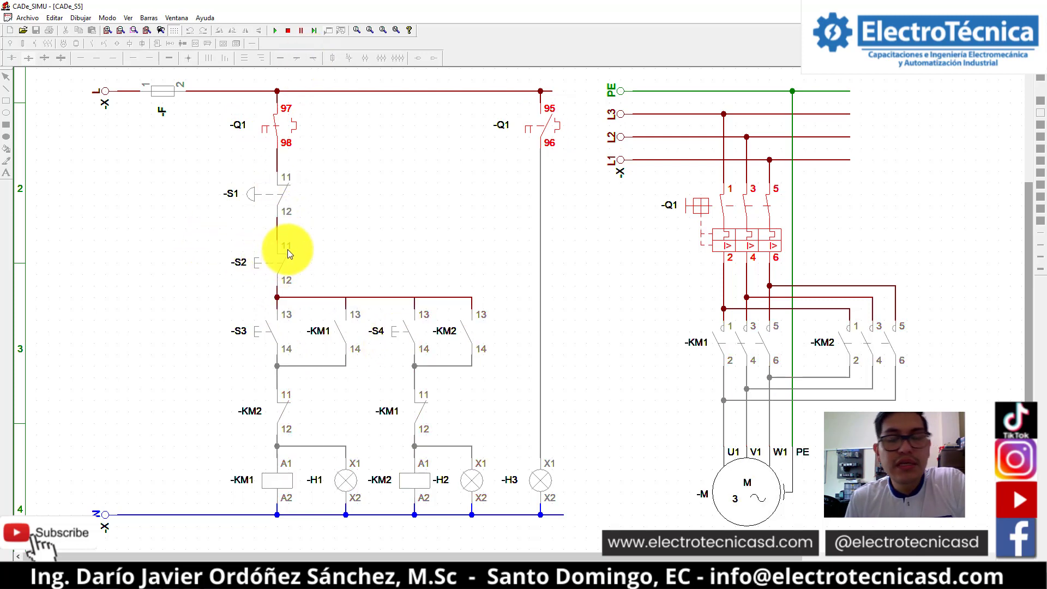
pyautogui.click(290, 32)
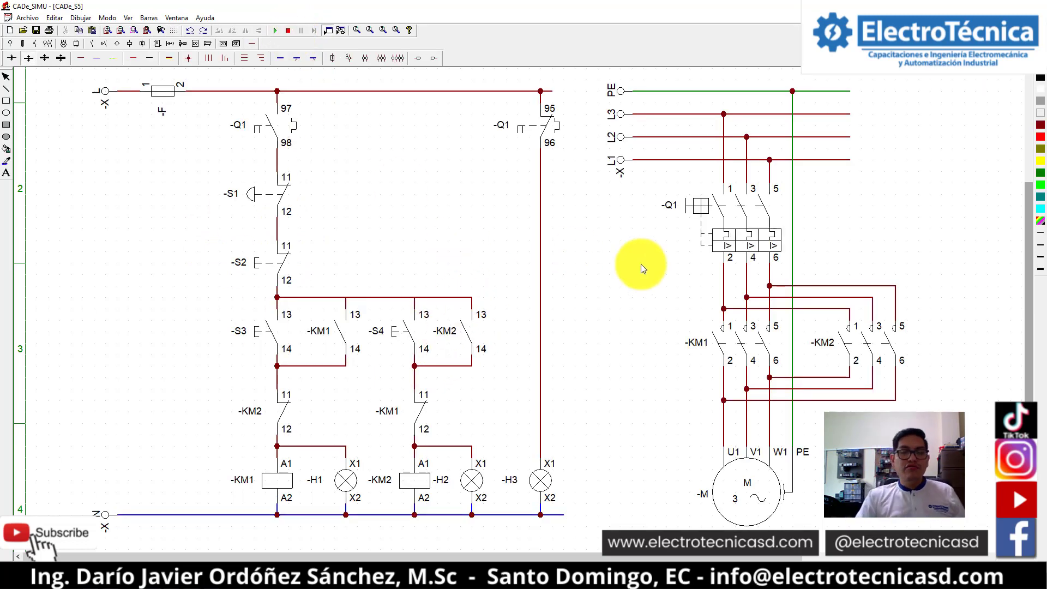